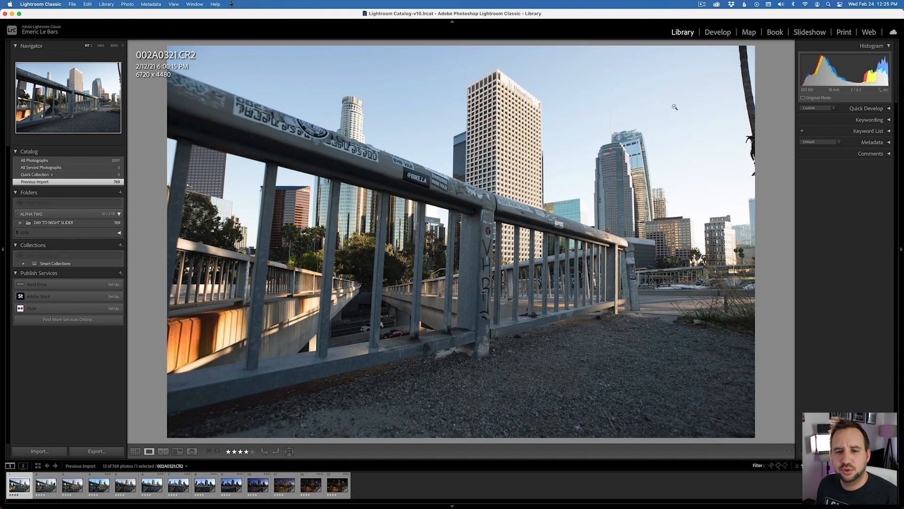
Open the photo 002A0321.CR2 for developing and inspect its sky for dust spots with the Spot Removal tool's Visualize Spots view
click(719, 34)
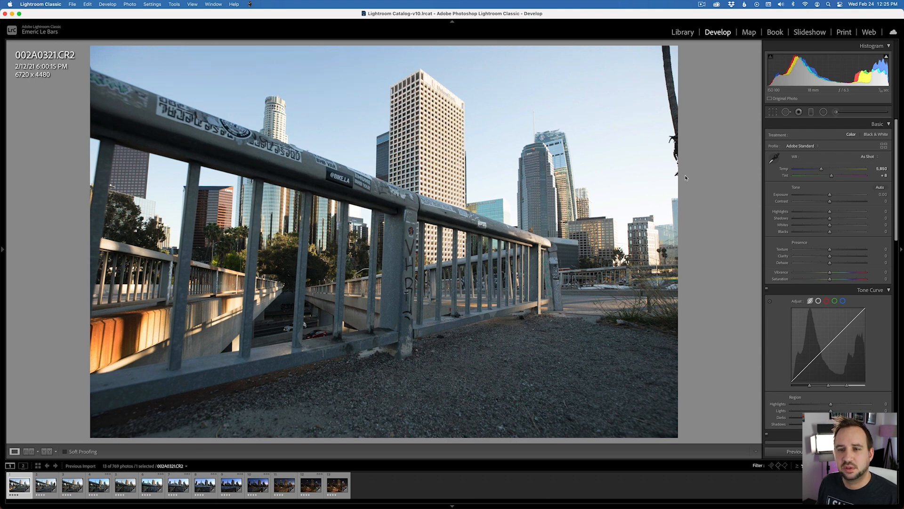
click(787, 111)
key(a)
drag(130, 452, 138, 452)
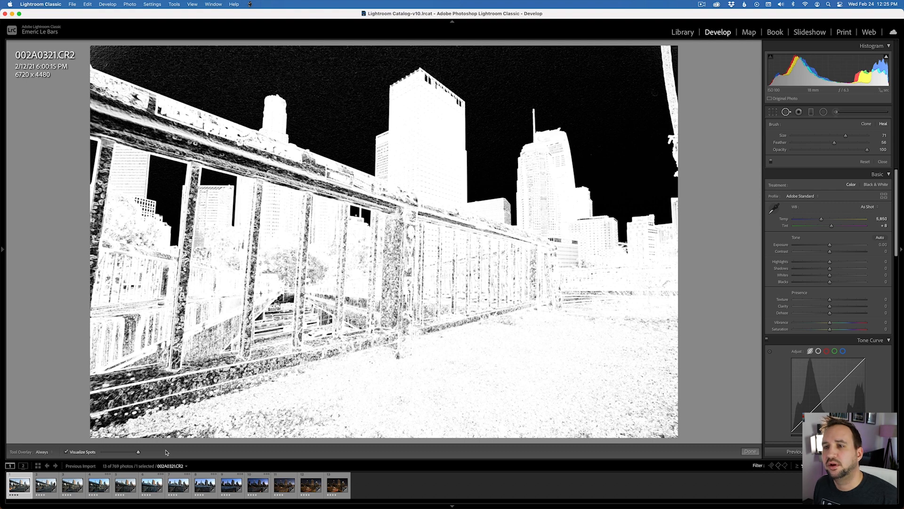
mouse_move(151, 452)
mouse_down()
mouse_move(128, 452)
mouse_move(138, 452)
mouse_up()
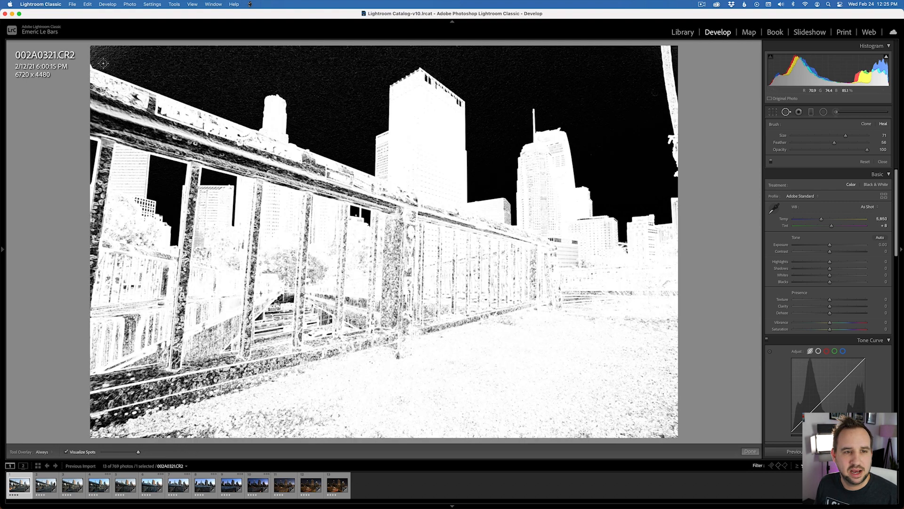
click(750, 450)
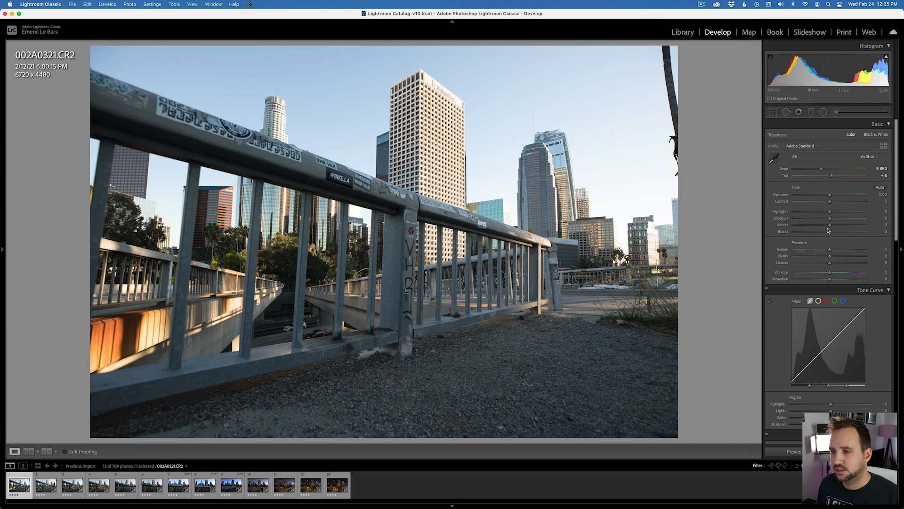
Apply the Adobe Landscape profile and set Highlights to -64, Shadows to +19, Whites to +12 and Blacks to -4
click(805, 146)
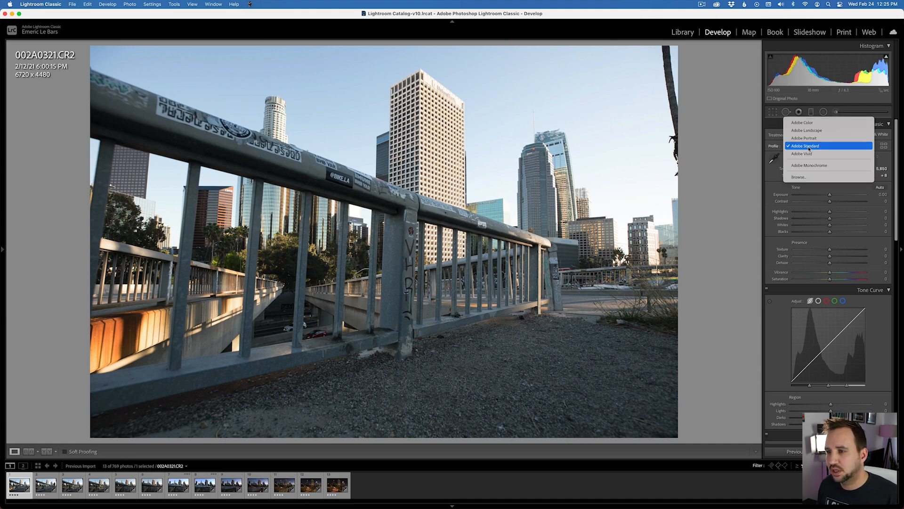
click(816, 134)
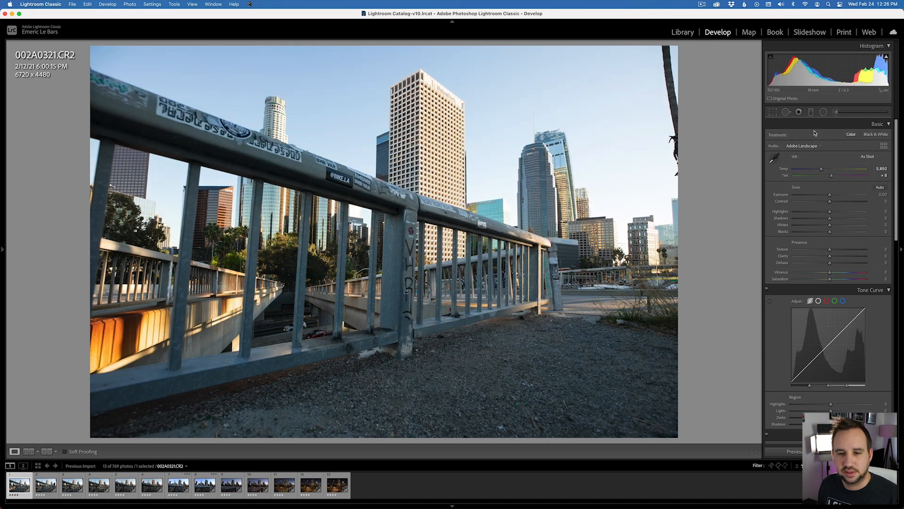
click(817, 195)
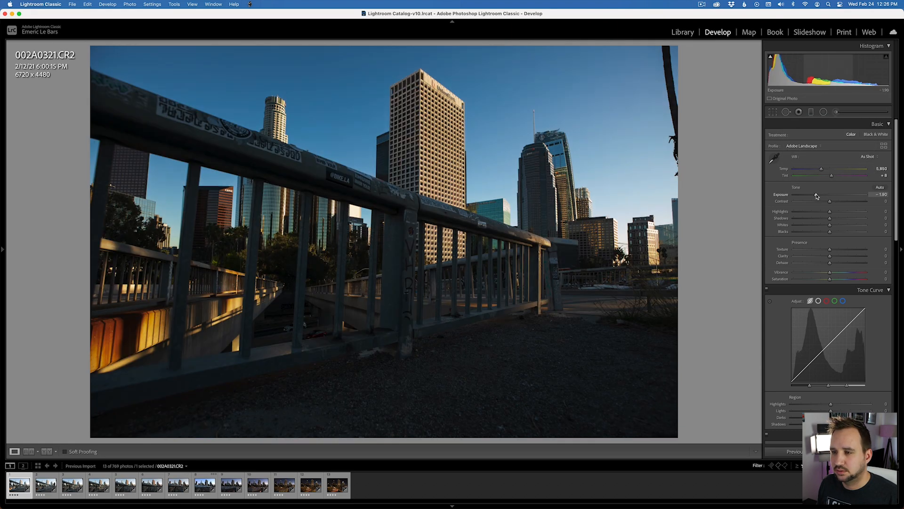
key(super+z)
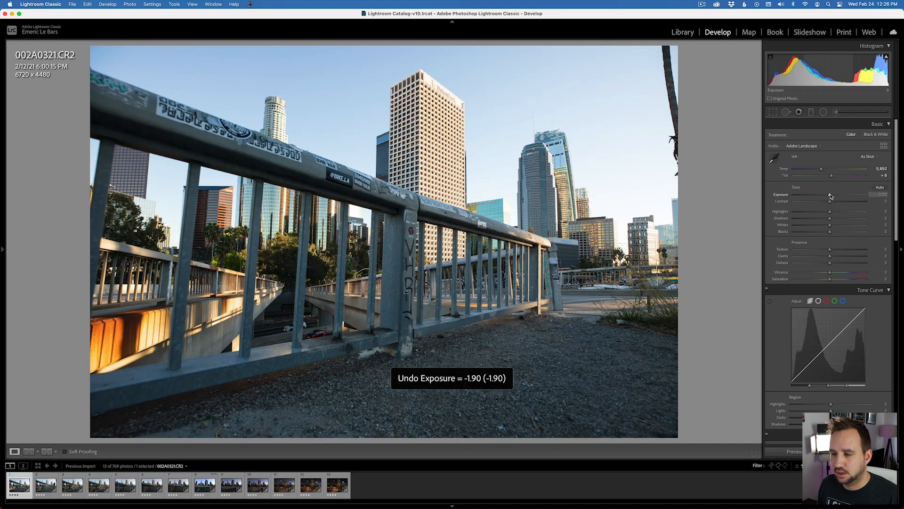
drag(830, 212, 828, 232)
Warm the photo's white balance, starting from the Auto preset and fine-tuning Temp to 6,864 and Tint to +15
drag(821, 168, 822, 168)
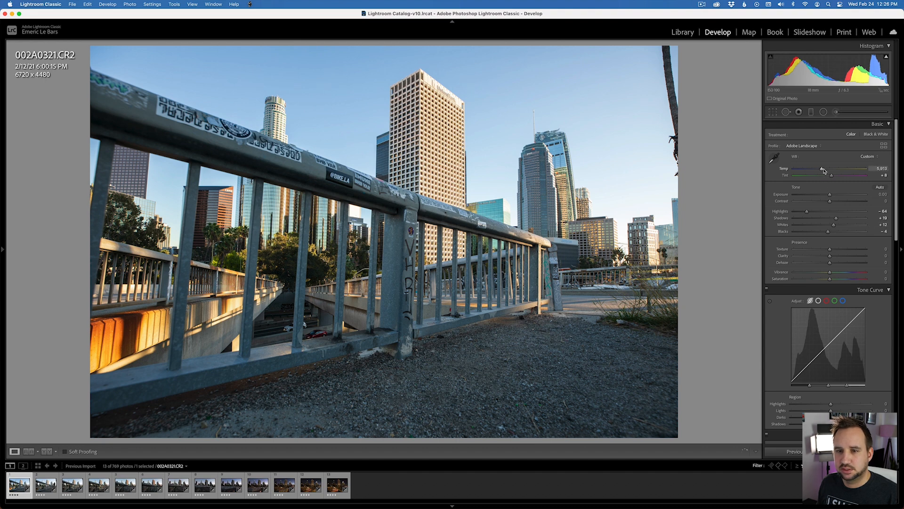
click(873, 157)
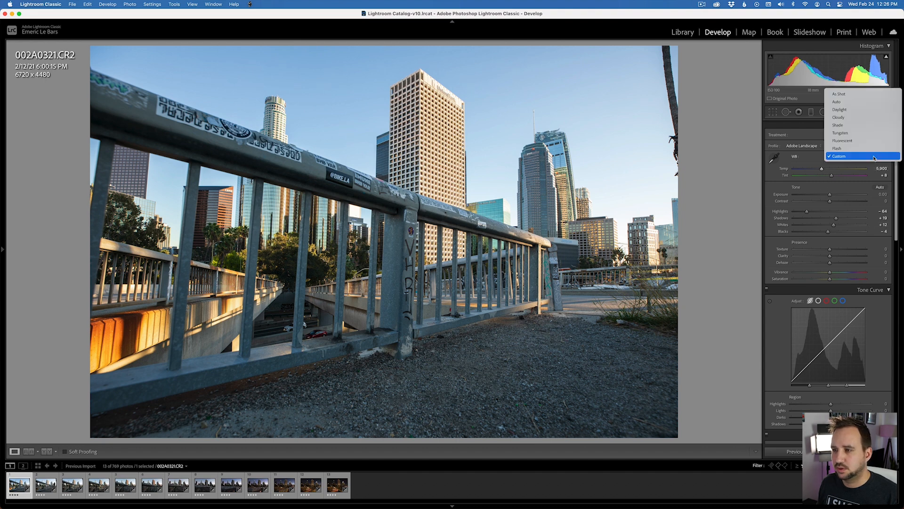
click(856, 125)
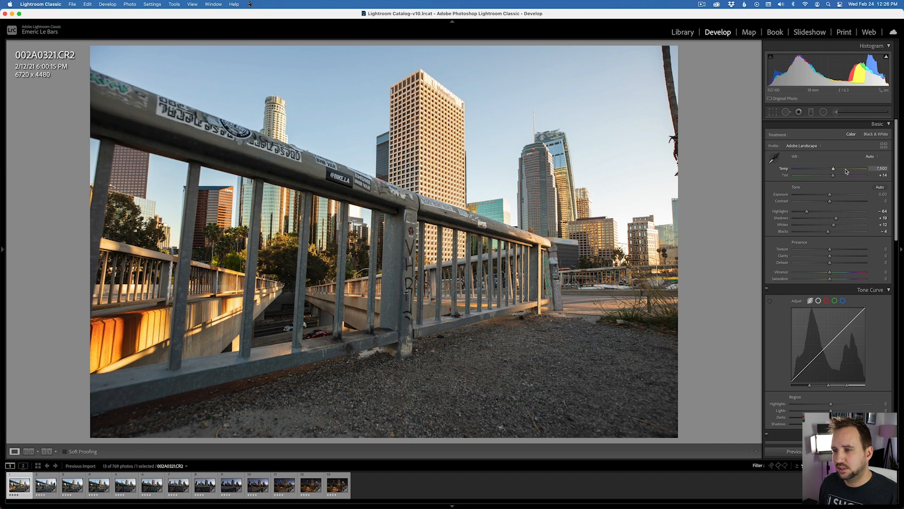
drag(834, 169, 835, 177)
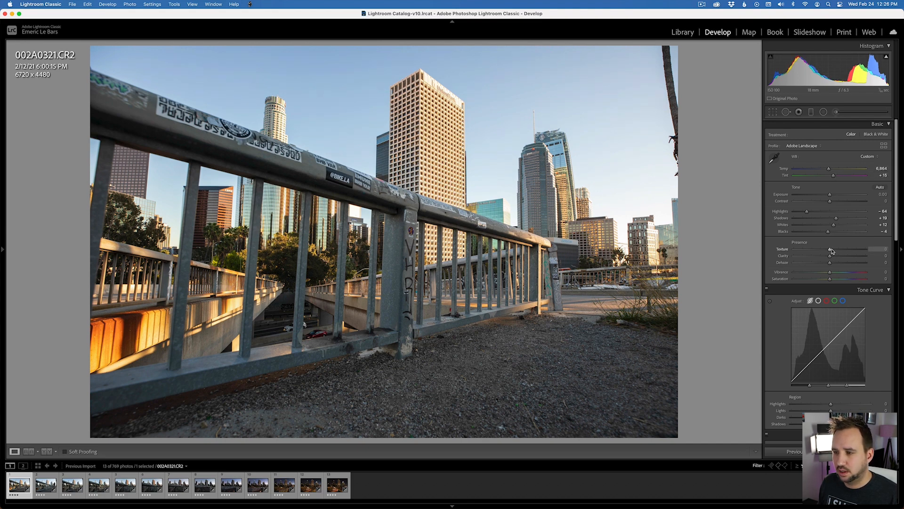
Set Texture to +11, Clarity to +21, Dehaze to +4, Vibrance to +24 and Saturation to -10, and compare the photo with its original
drag(830, 251, 826, 280)
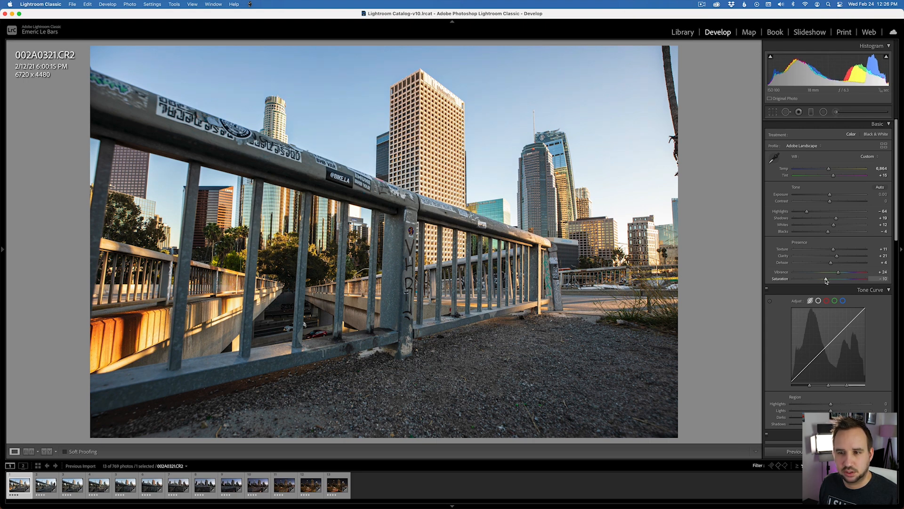
key(backslash)
key(backslash)
click(532, 164)
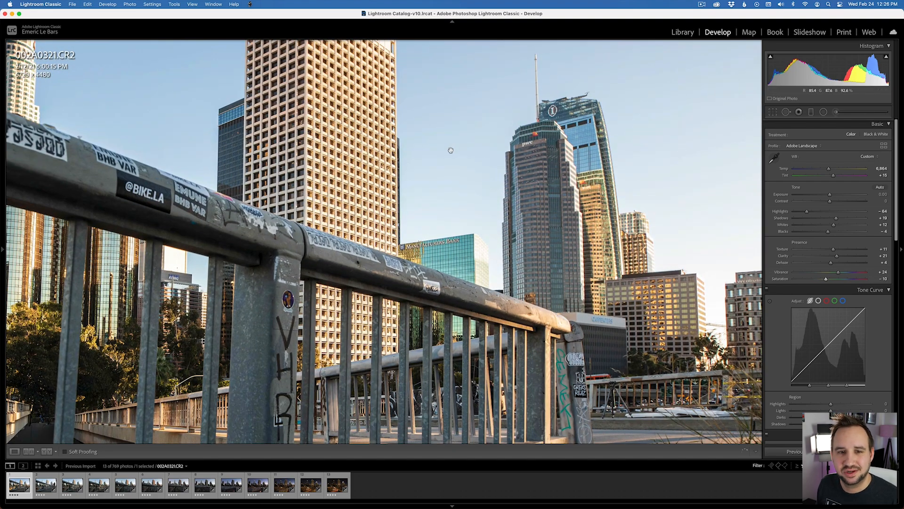
drag(452, 147, 581, 236)
click(581, 236)
Set the tone curve's Highlights to +4 and Darks to -7, and raise the overall Exposure to +0.10
scroll(851, 236, down, 3)
drag(851, 236, 851, 235)
drag(811, 281, 811, 285)
scroll(779, 280, down, 5)
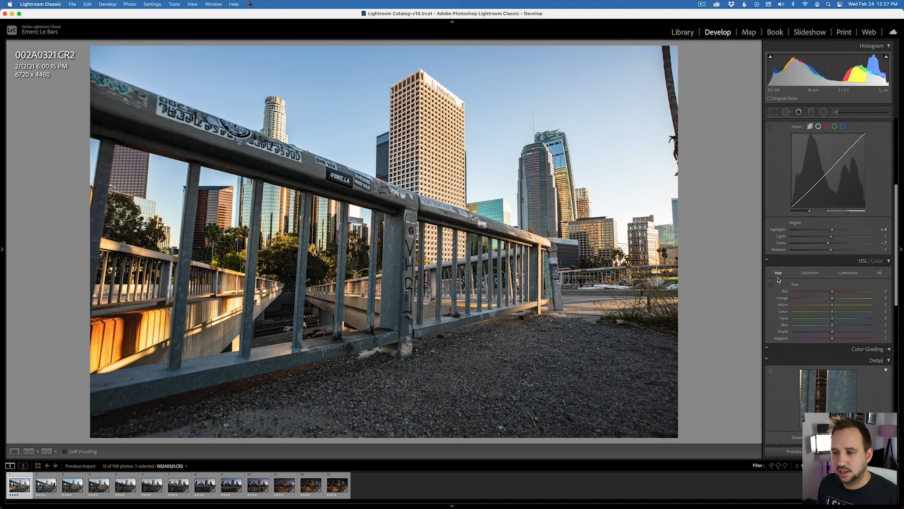
scroll(779, 278, down, 2)
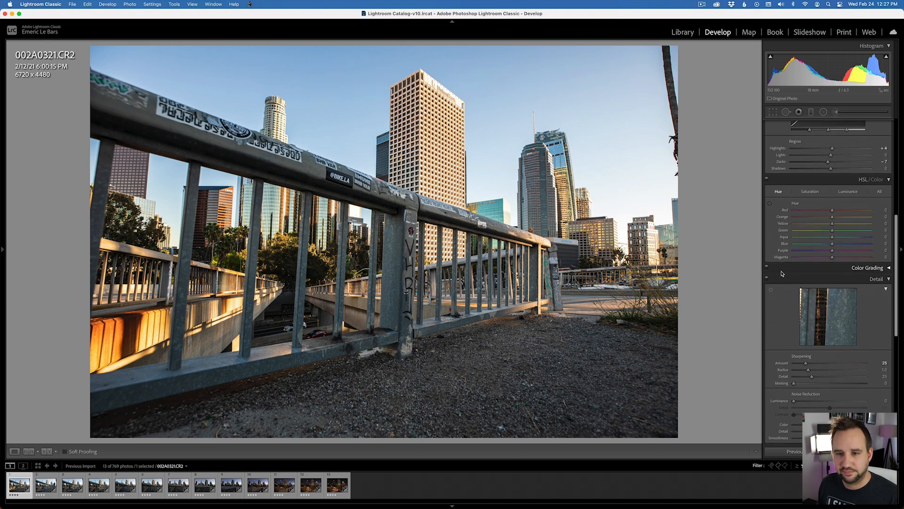
scroll(783, 272, up, 10)
drag(831, 197, 832, 197)
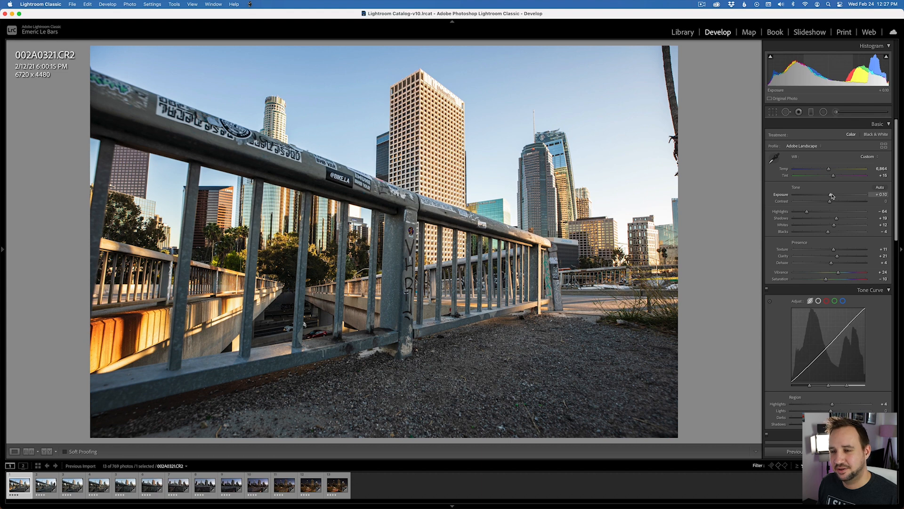
Set the sharpening Amount to 41 and Masking to 30, and the Luminance noise reduction to 10
scroll(787, 239, down, 10)
scroll(787, 239, down, 3)
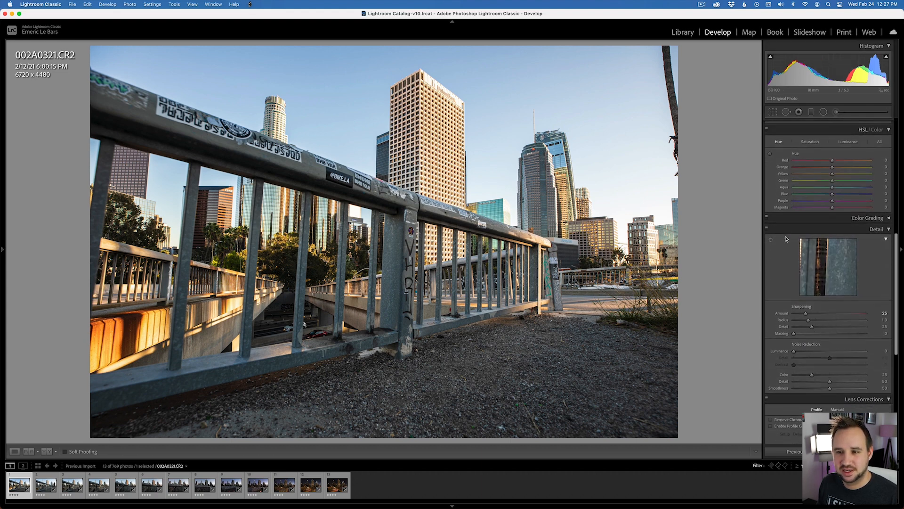
scroll(788, 240, down, 4)
scroll(788, 240, down, 1)
drag(806, 233, 813, 233)
drag(794, 253, 804, 272)
Remove chromatic aberration and enable the lens profile corrections, and compare the edited photo with its original
scroll(804, 278, down, 2)
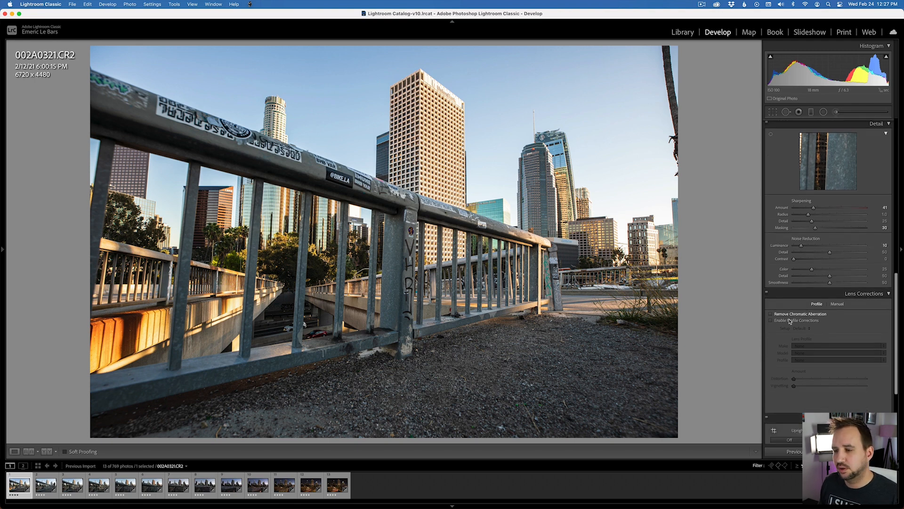
click(792, 298)
click(793, 292)
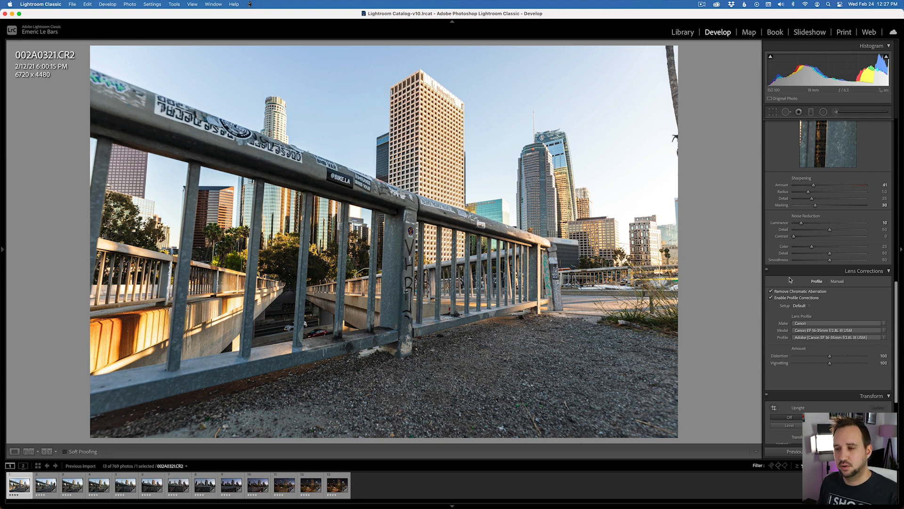
scroll(785, 306, up, 10)
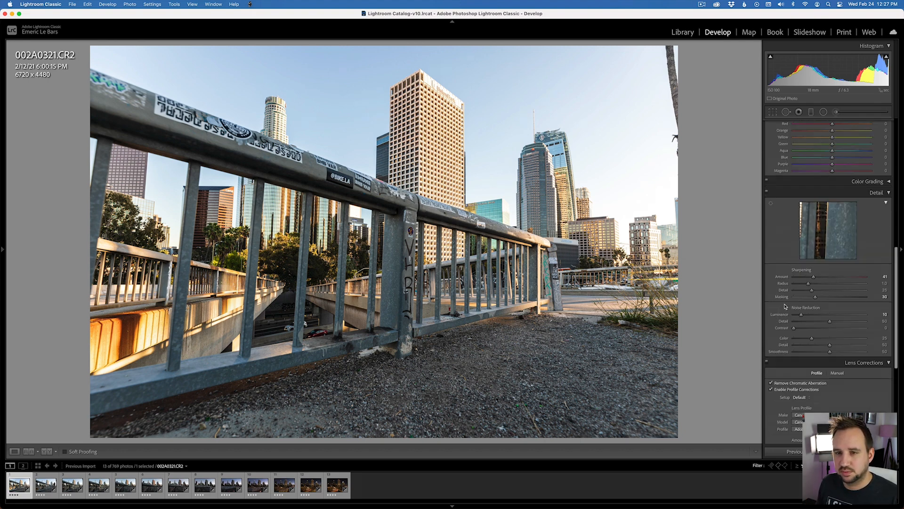
key(backslash)
key(backslash)
key(backslash)
key(backslash)
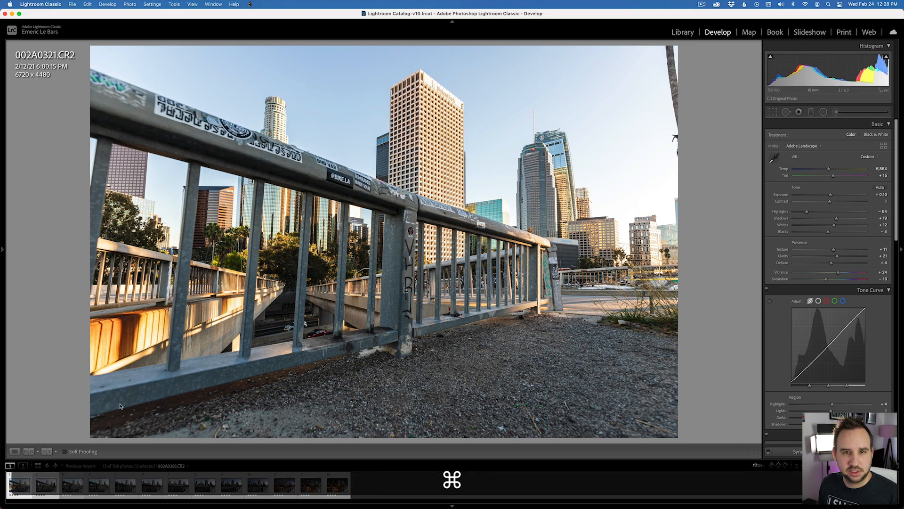
Sync the first photo's edits to the second photo, 002A0385.CR2, and set its Temp to 6,781, Exposure to +0.20 and Contrast to +4
key(super+Right)
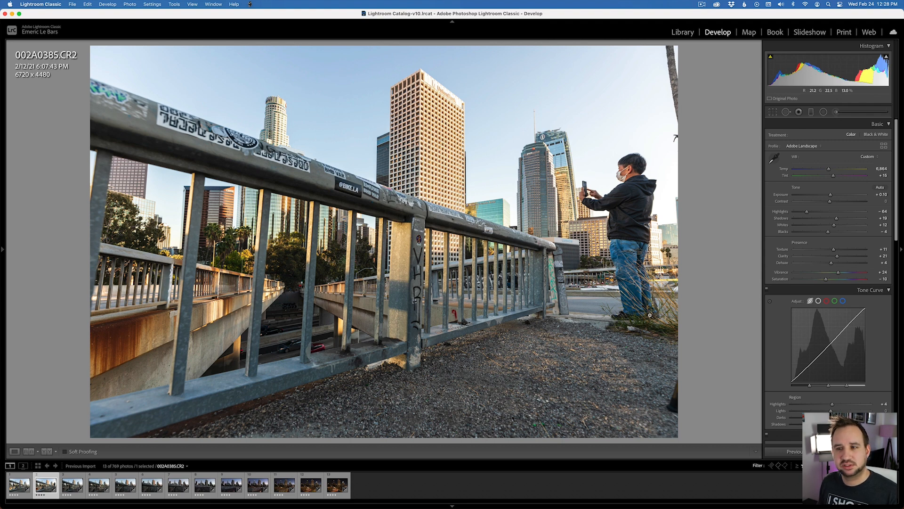
drag(830, 195, 831, 202)
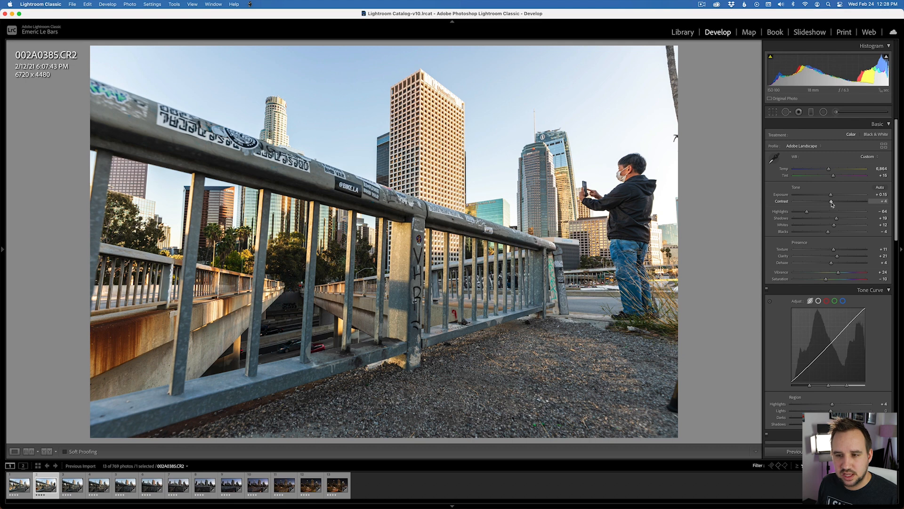
scroll(805, 282, down, 15)
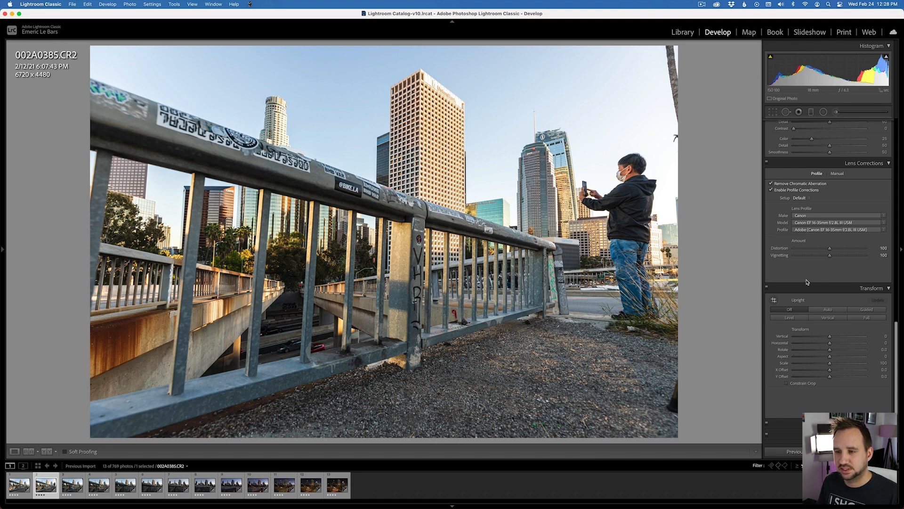
scroll(819, 330, up, 10)
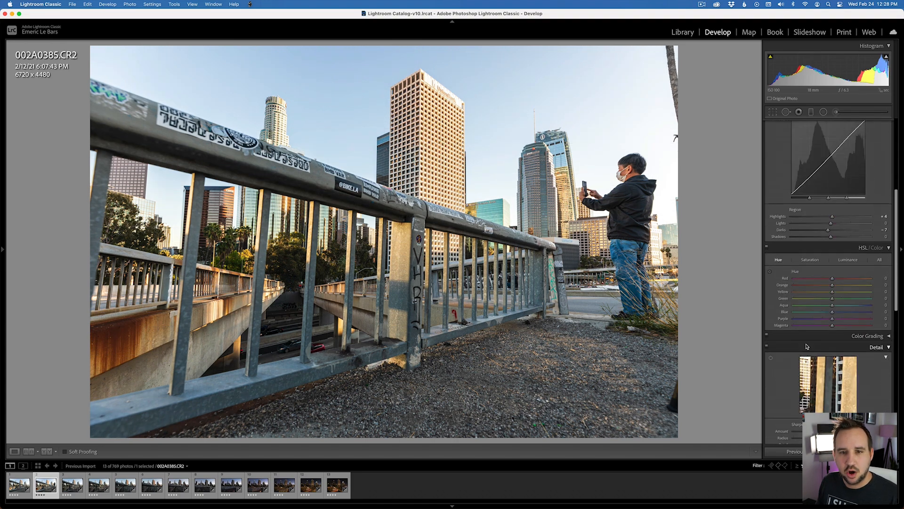
scroll(820, 267, down, 1)
drag(829, 169, 832, 196)
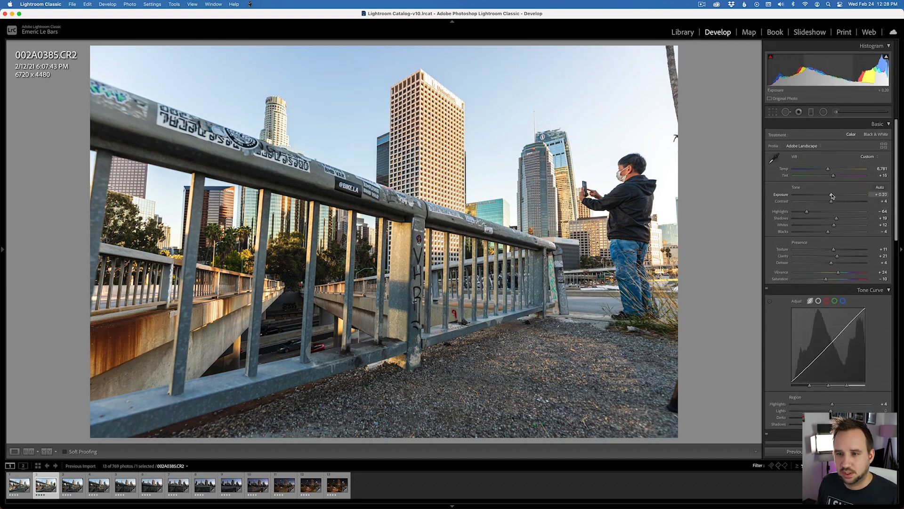
key(backslash)
key(backslash)
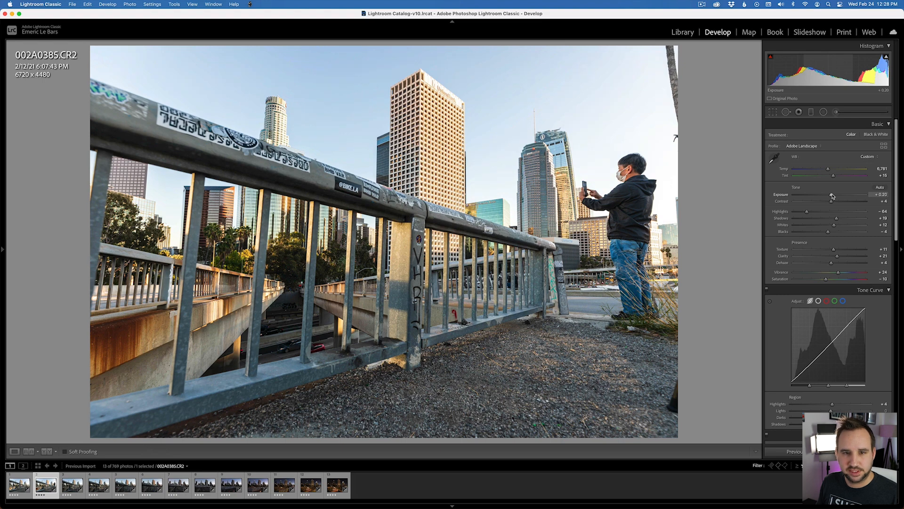
Sync the second photo's edits to the third photo, and set Highlights to -38 on the fourth photo, 002A0513.CR2
super+click(72, 485)
click(250, 4)
click(259, 33)
click(99, 485)
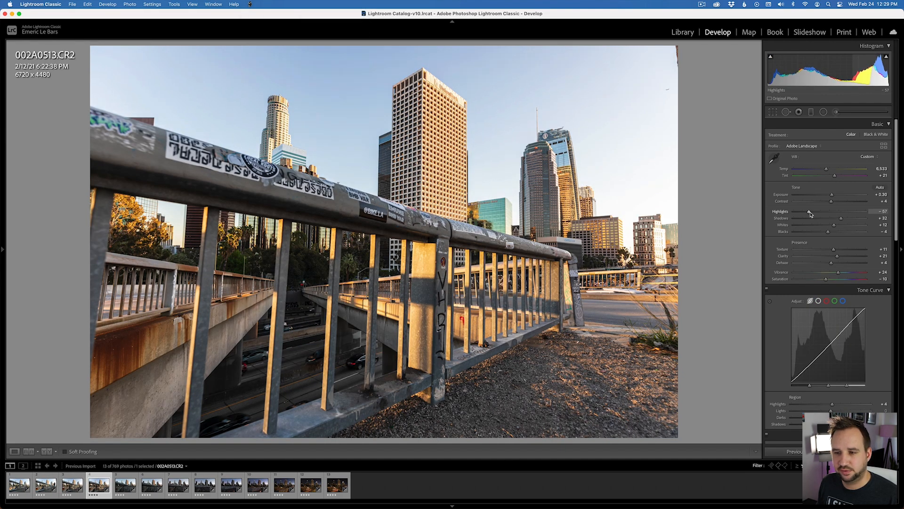
drag(810, 214, 817, 215)
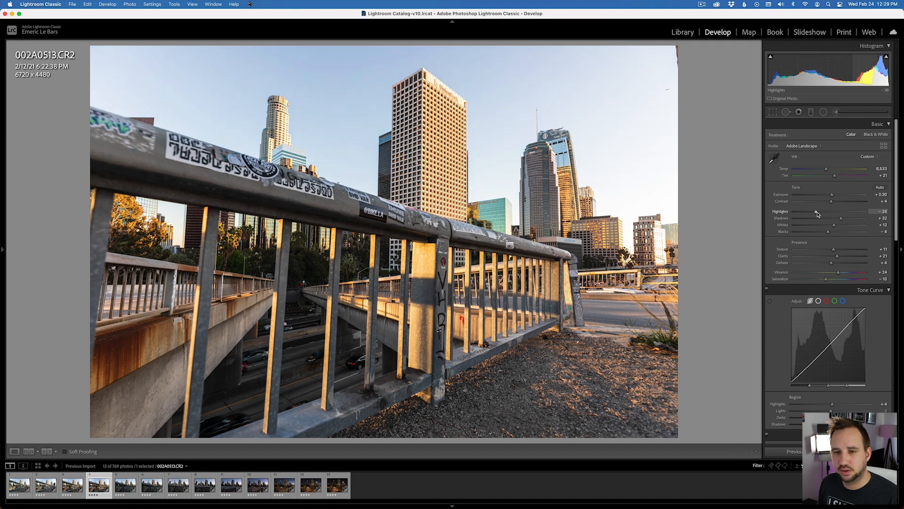
Sync the fourth photo's develop settings to the fifth photo, 002A0577.CR2, with the sync script
super+click(123, 488)
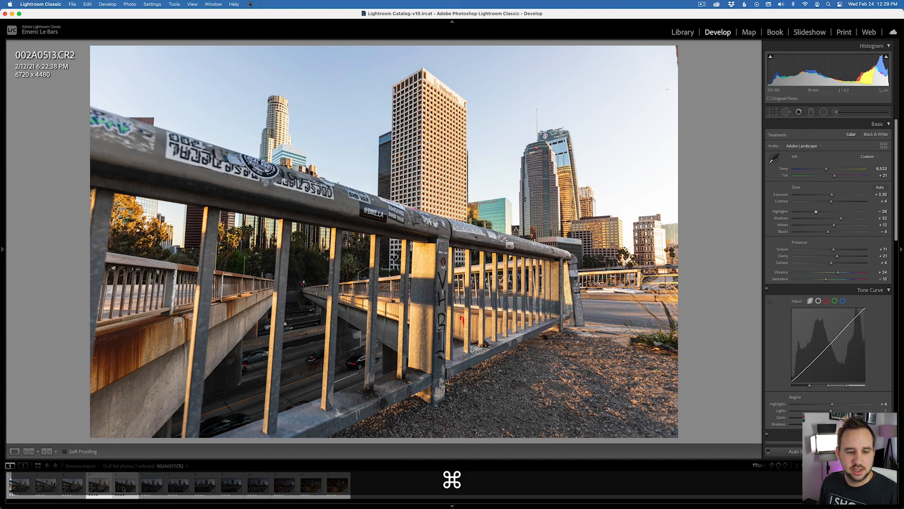
click(250, 4)
click(278, 33)
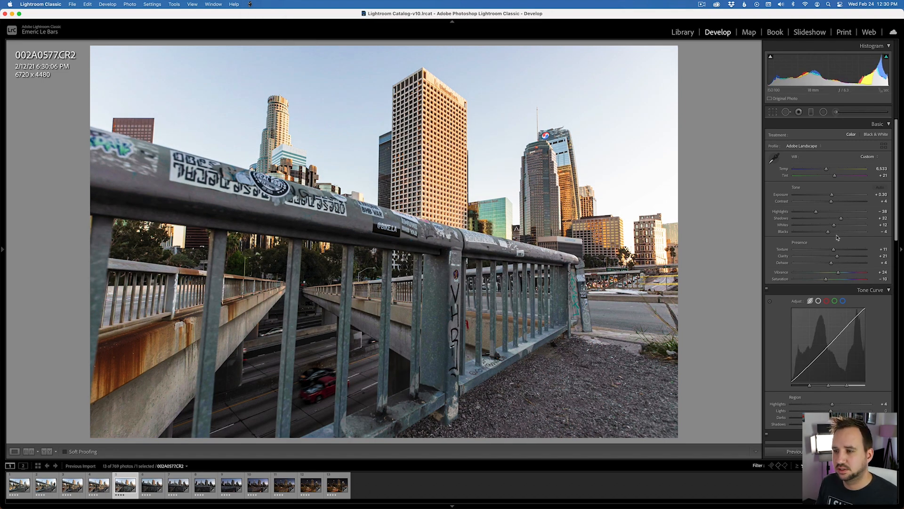
Set the fifth photo's Highlights to -31 and Exposure to +0.35, and raise its Shadows
drag(816, 211, 820, 214)
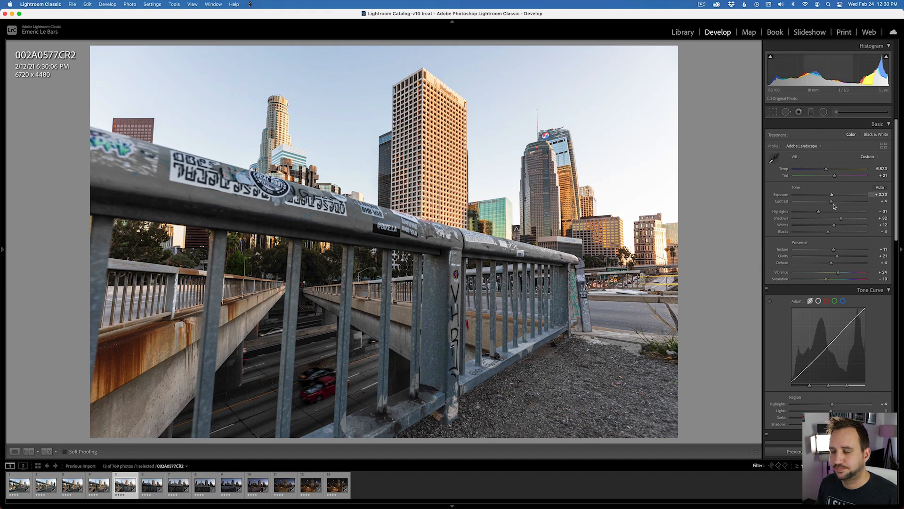
drag(832, 195, 833, 196)
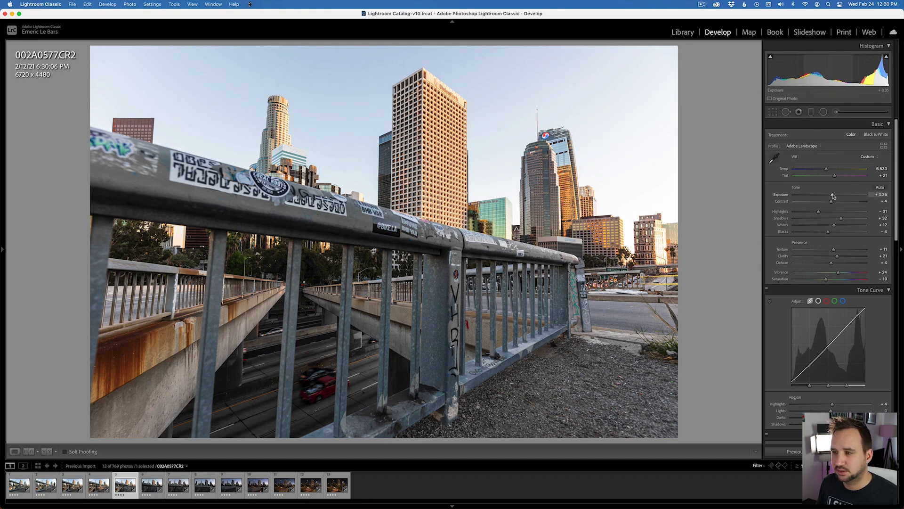
drag(842, 219, 847, 220)
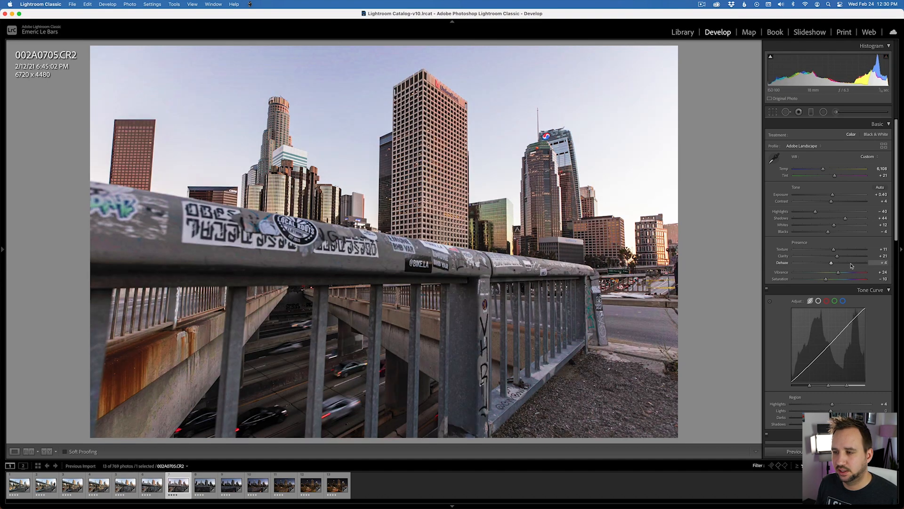
Set the seventh photo's Temp to 6,005, Tint to +25, Vibrance to +26 and Saturation to -6, checking the buildings at close range
key(z)
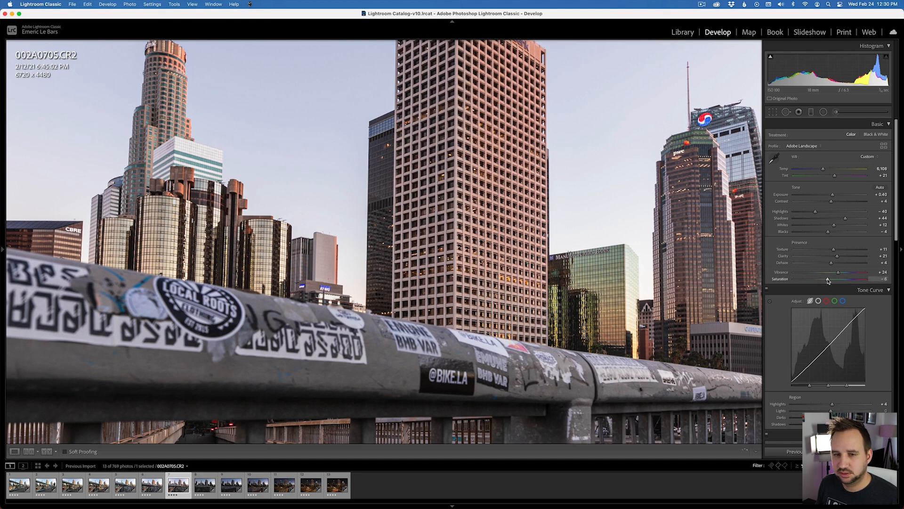
key(z)
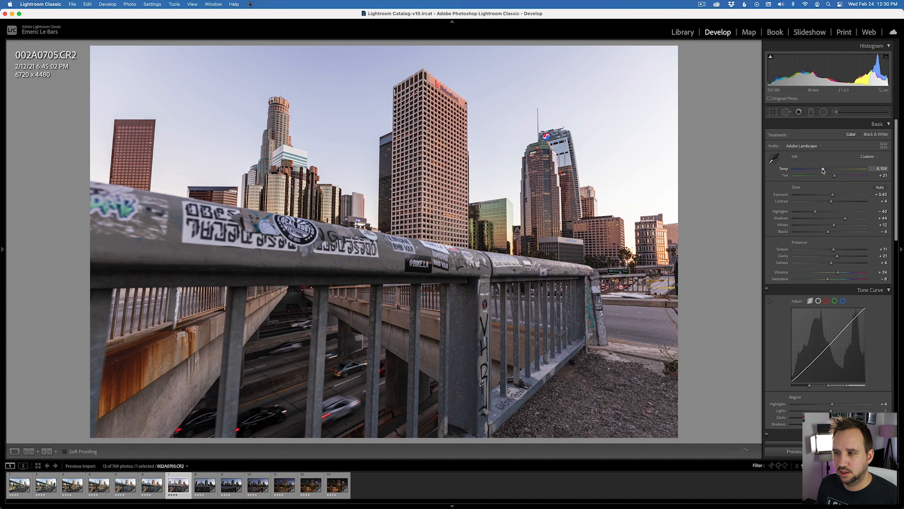
drag(823, 169, 823, 169)
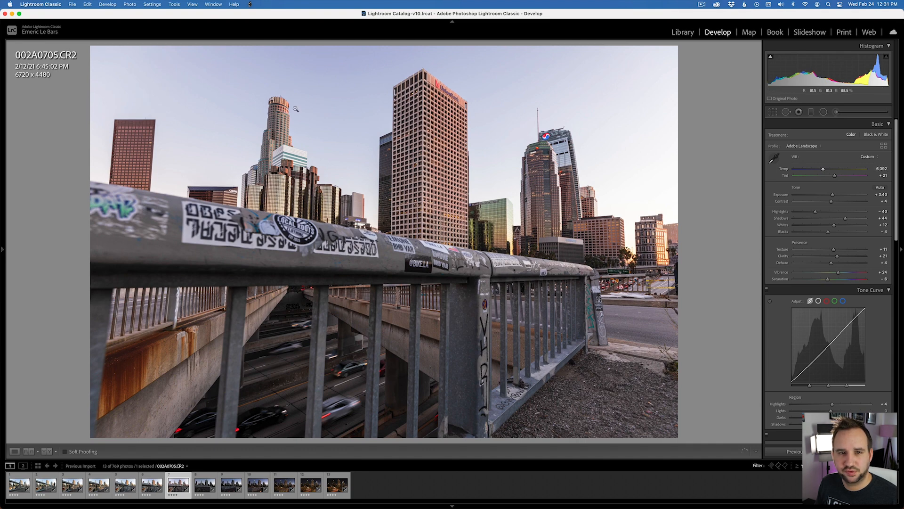
drag(835, 175, 837, 175)
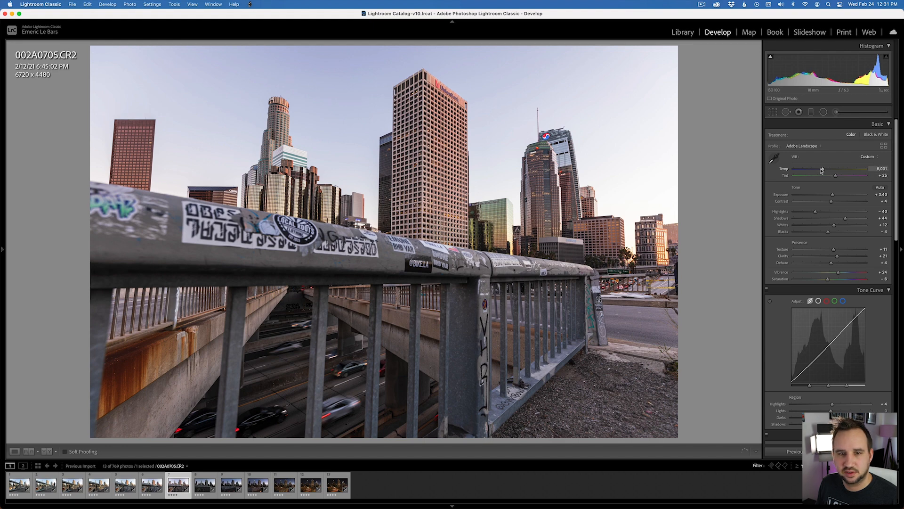
drag(822, 169, 822, 169)
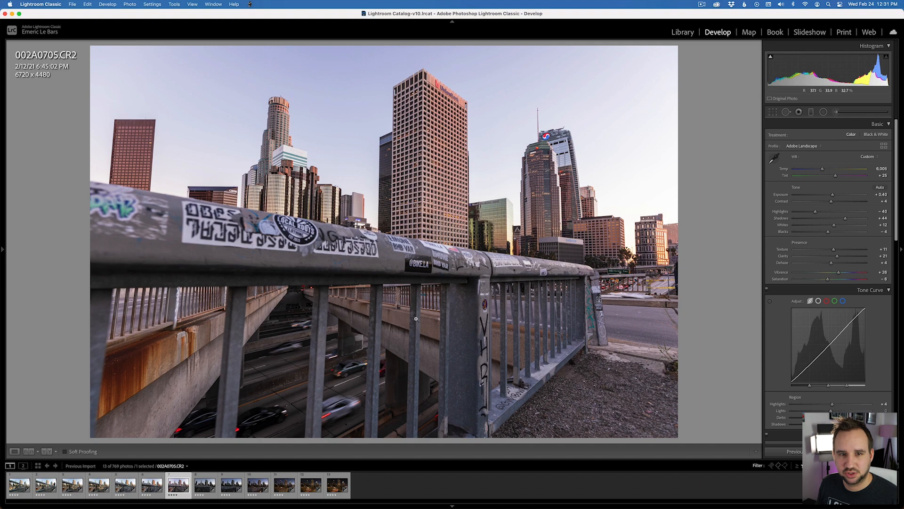
click(311, 147)
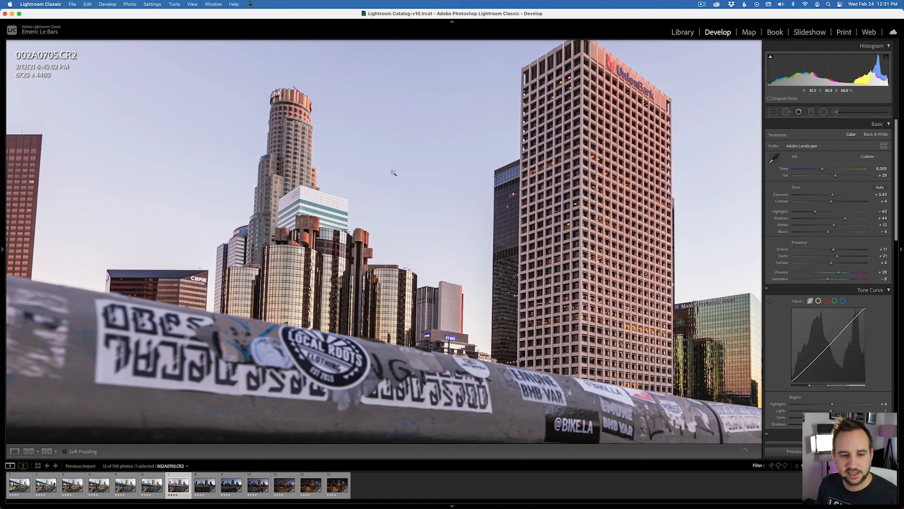
click(394, 173)
Sync the seventh photo's develop settings to the eighth photo, 002A0769.CR2, with the sync script and inspect its towers up close
super+click(217, 486)
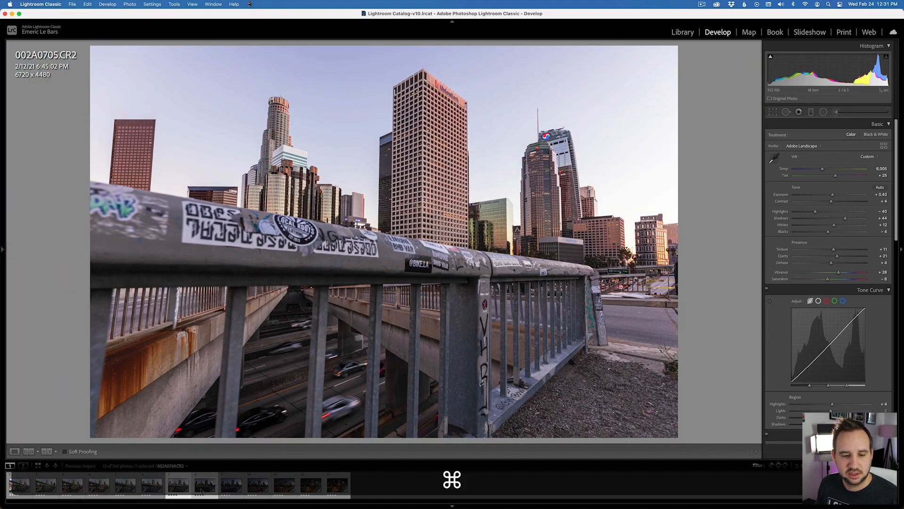
click(250, 4)
click(259, 35)
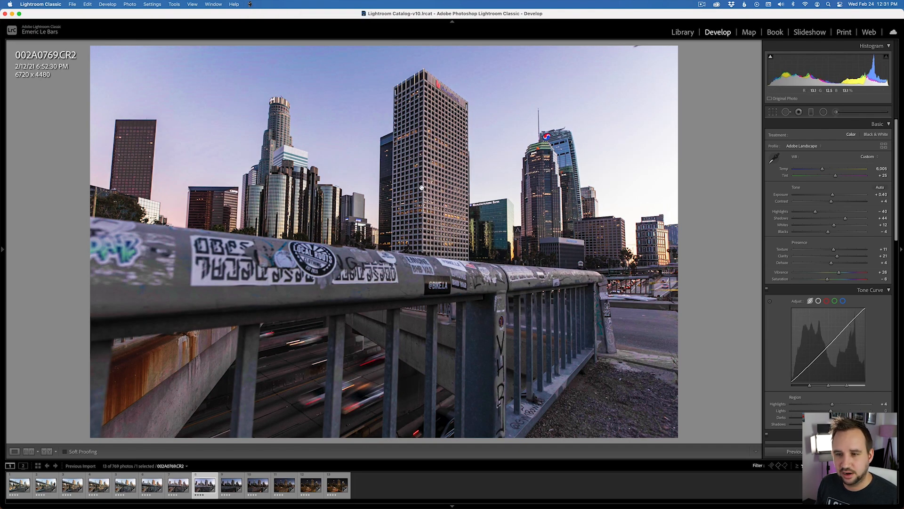
click(421, 188)
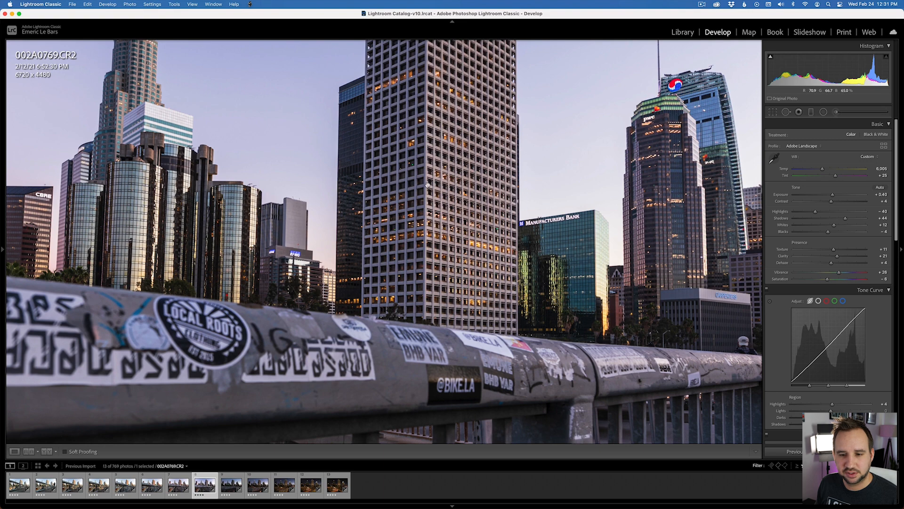
drag(424, 186, 442, 191)
click(442, 190)
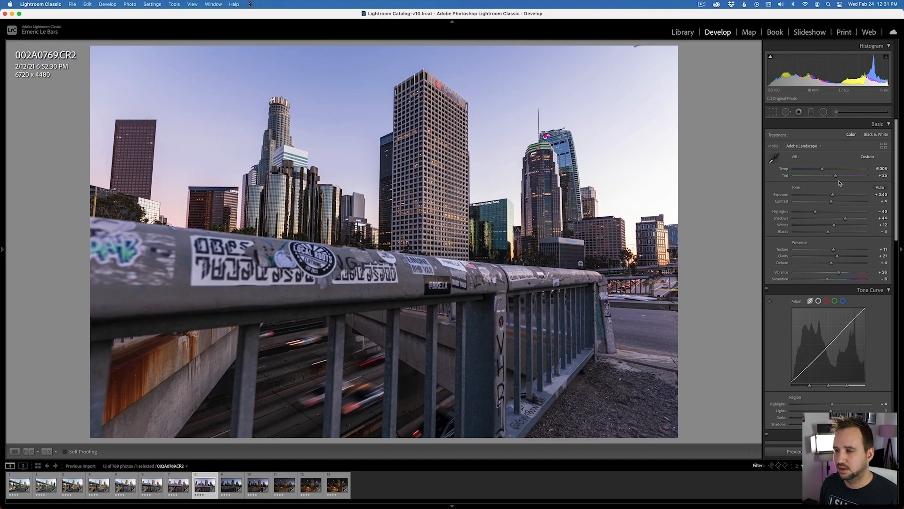
On the ninth photo, 002A0833.CR2, set Temp to 6,380, Tint to +31 and Exposure to +0.40
key(Right)
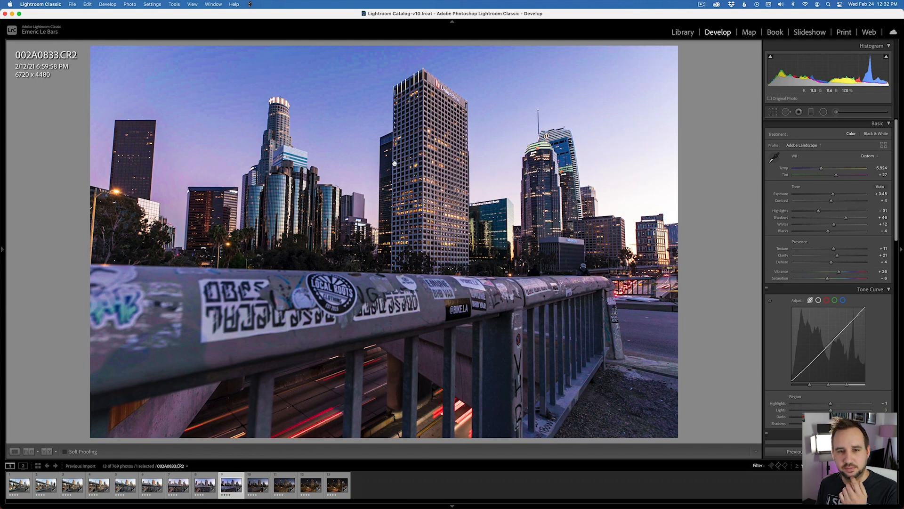
click(395, 163)
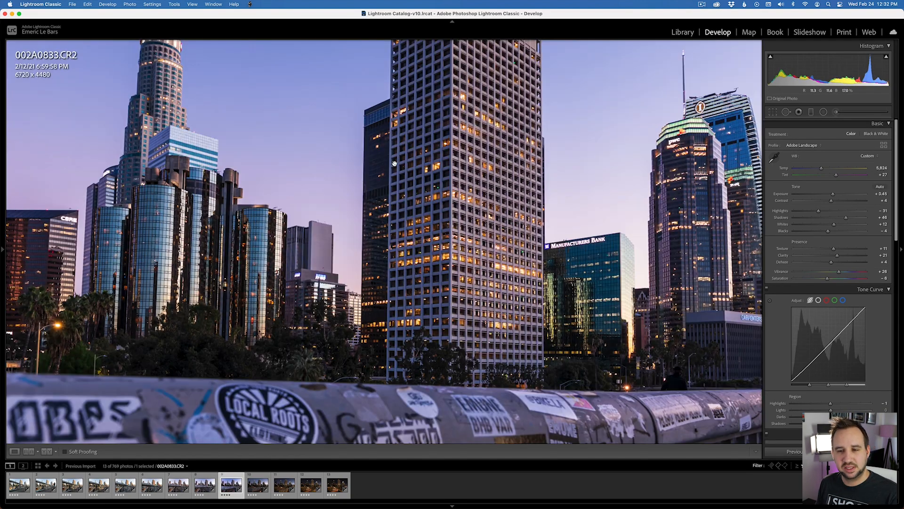
click(422, 159)
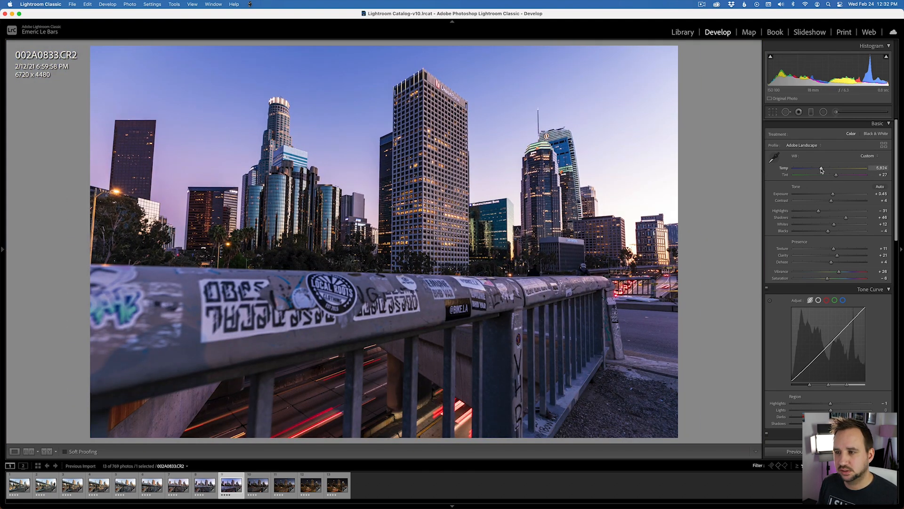
drag(822, 170, 823, 170)
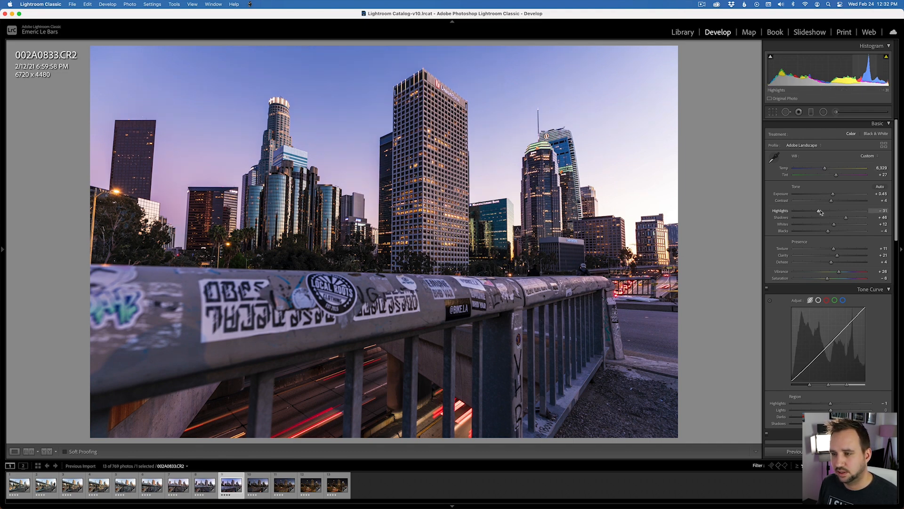
drag(818, 210, 795, 212)
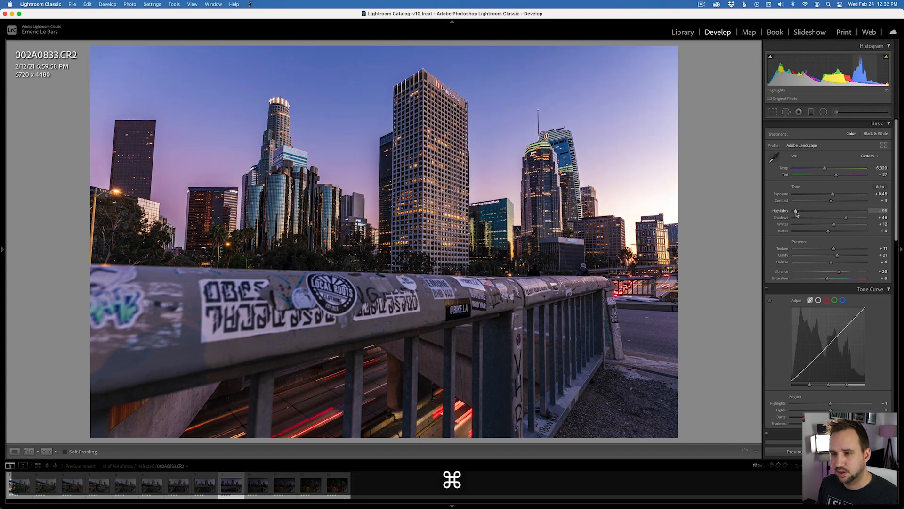
key(super+z)
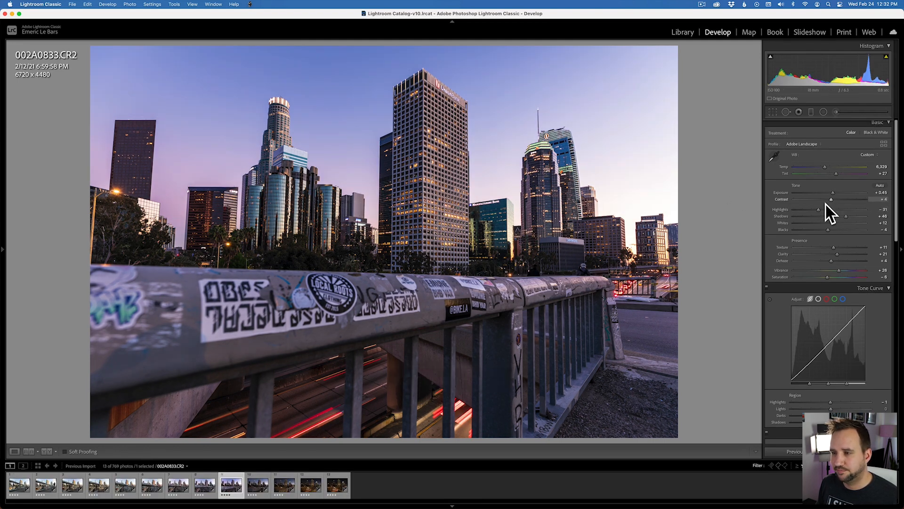
key(super+z)
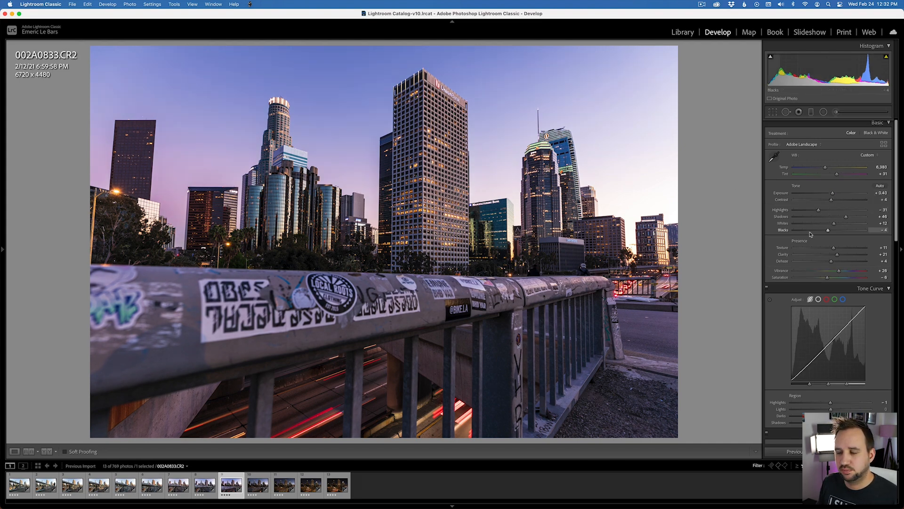
Set the ninth photo's Blue saturation to -10 in the HSL adjustments and lower its Tint
scroll(807, 243, down, 5)
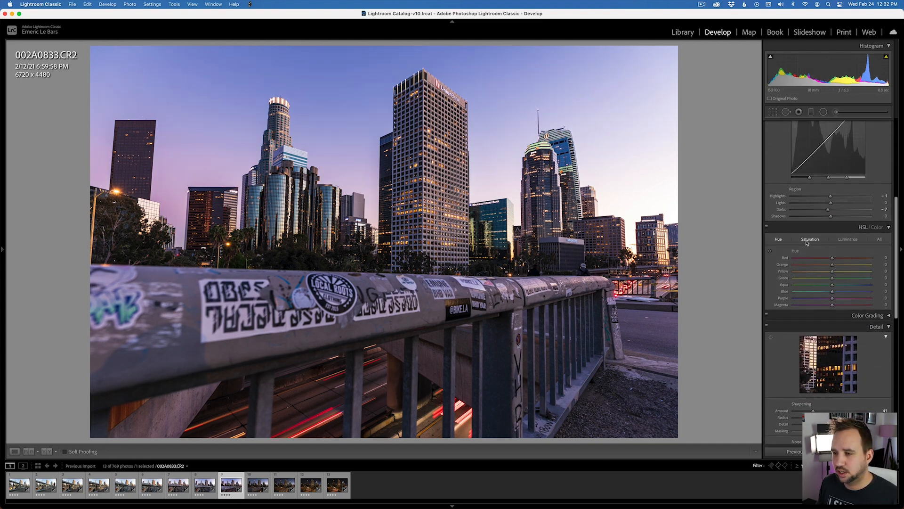
click(806, 241)
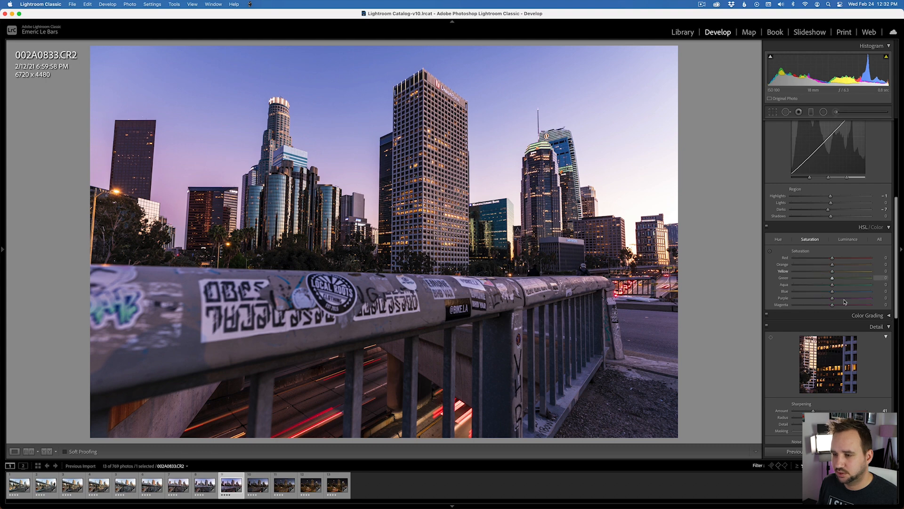
drag(832, 293, 828, 293)
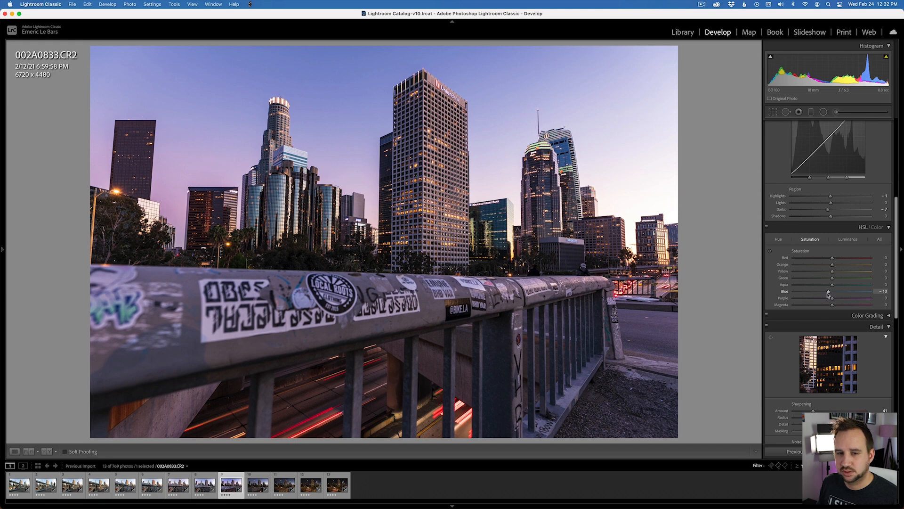
scroll(828, 295, up, 8)
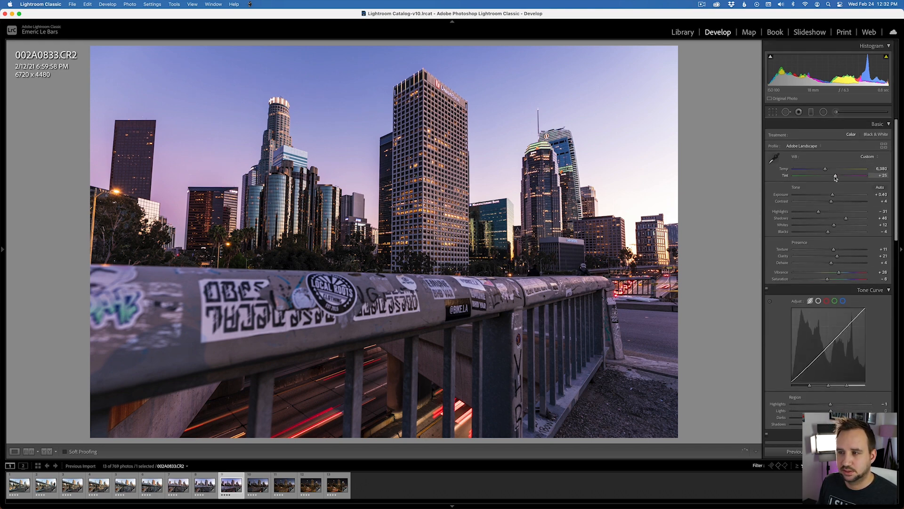
On the tenth photo, 002A0897.CR2, set Temp to 5,396 and lower the Blue saturation further
key(Right)
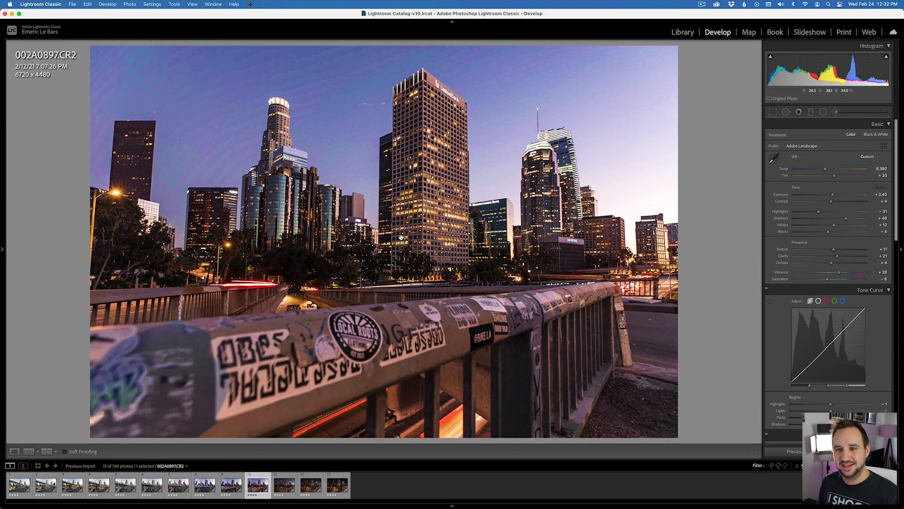
click(419, 239)
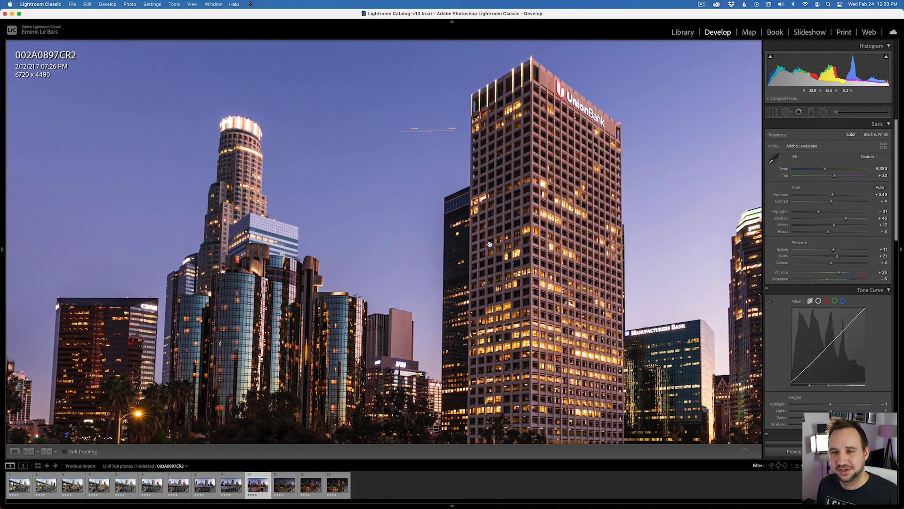
click(466, 237)
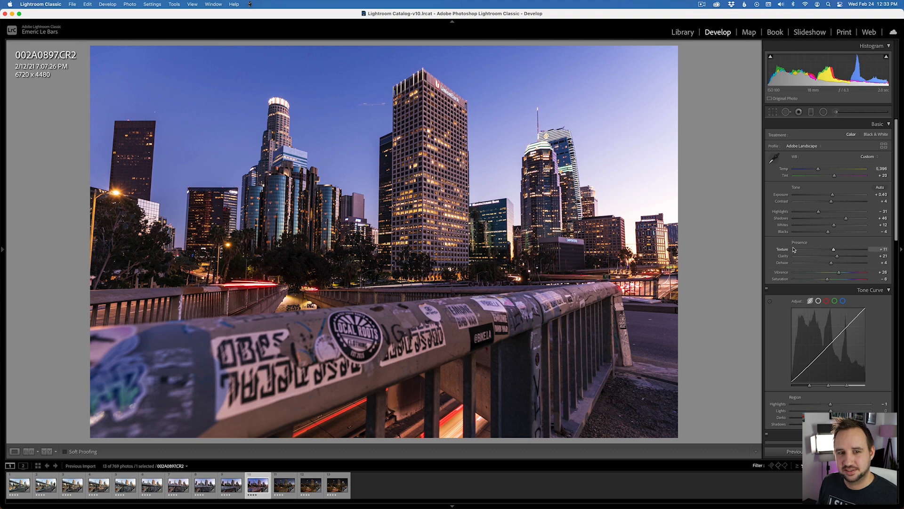
scroll(797, 247, down, 8)
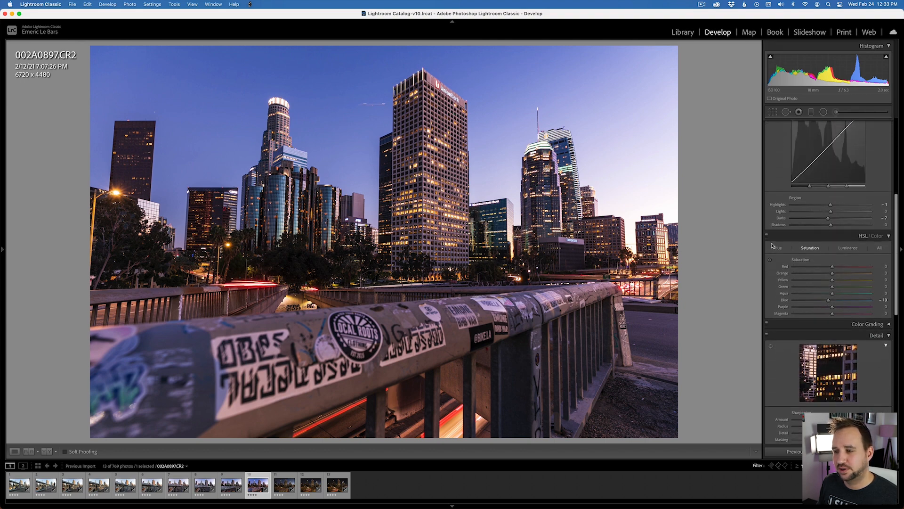
drag(828, 299, 826, 300)
scroll(818, 304, up, 8)
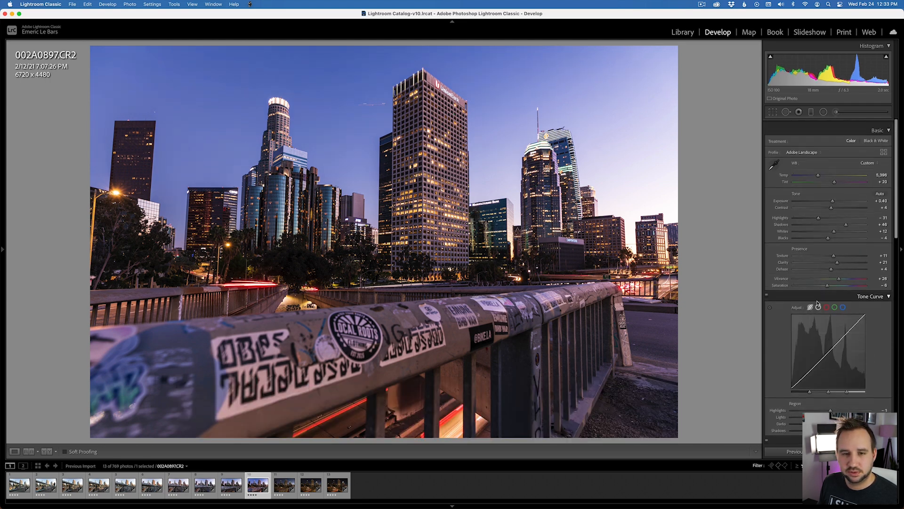
scroll(818, 304, down, 1)
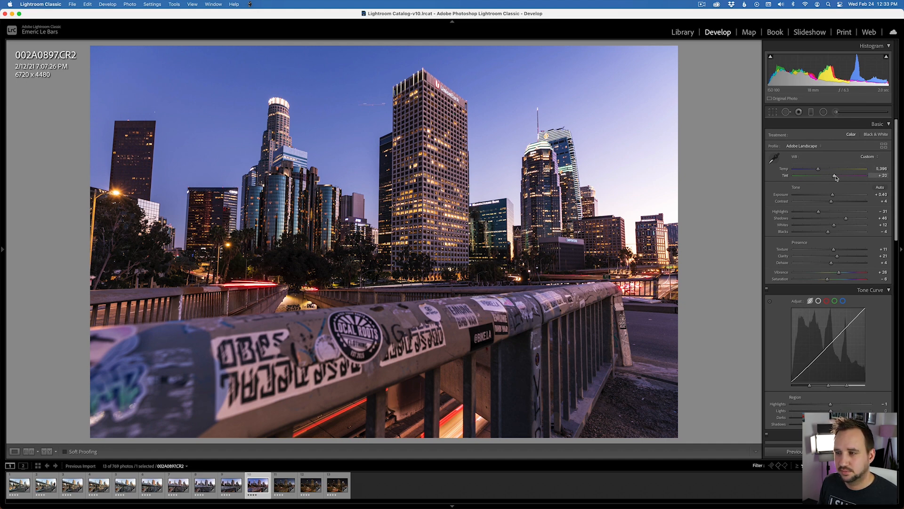
Try resetting the Blue saturation to 0 on the eleventh photo, 002A0961.CR2, and undo the reset
key(Right)
scroll(794, 324, down, 10)
double_click(784, 237)
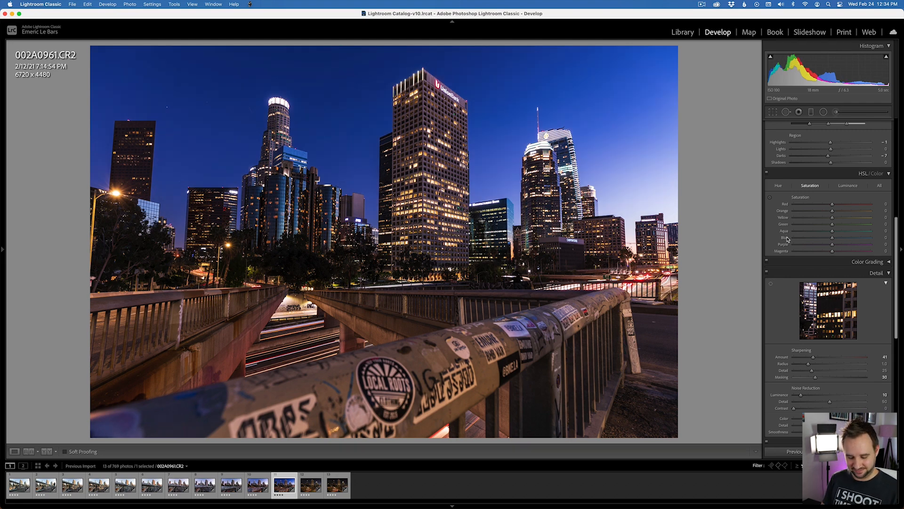
key(super+z)
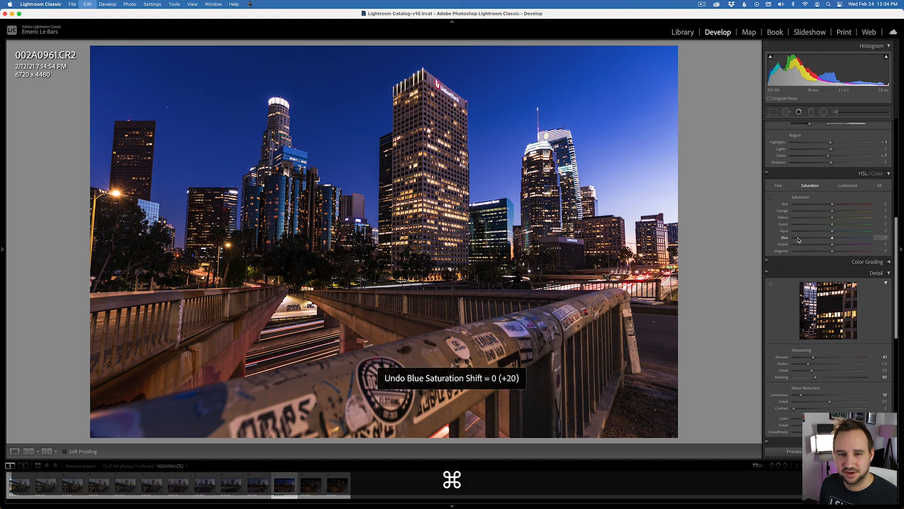
scroll(795, 239, up, 10)
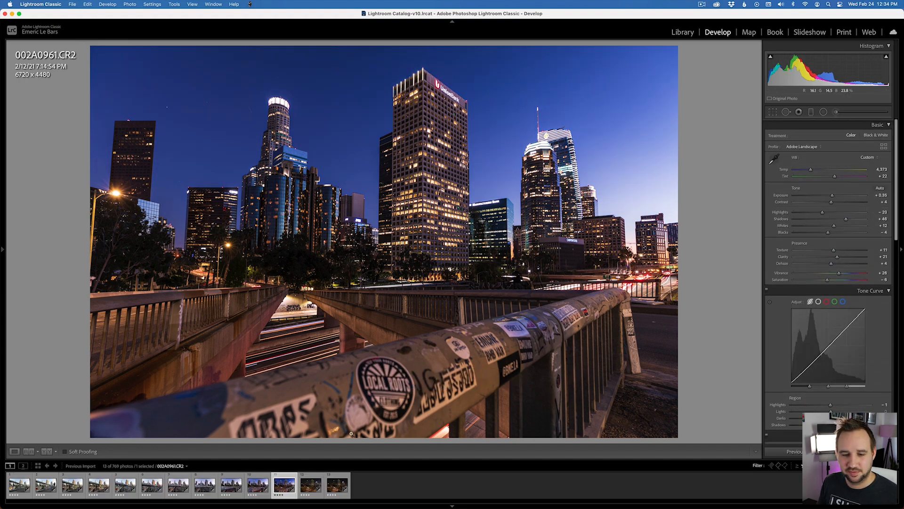
Lower the eleventh photo's overall Saturation and go on to the last photo, 002A1089.CR2
drag(828, 279, 826, 281)
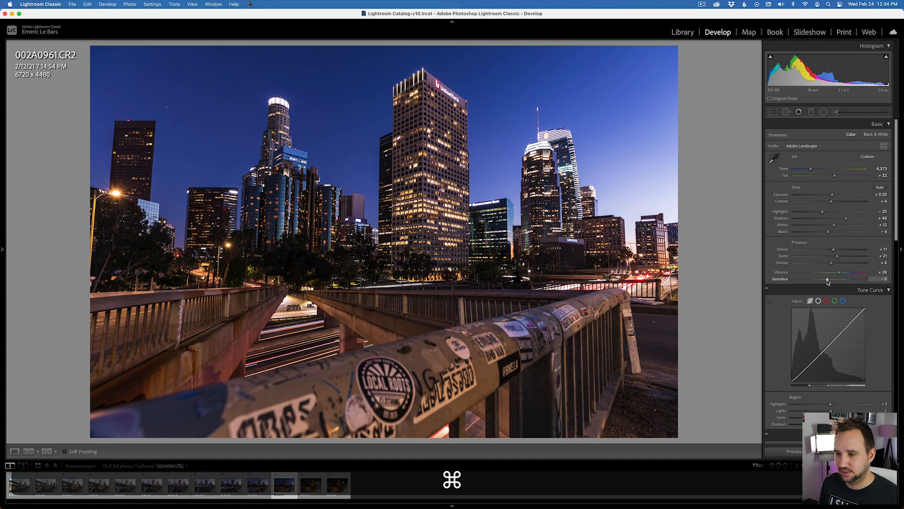
key(super+Right)
key(super+Right)
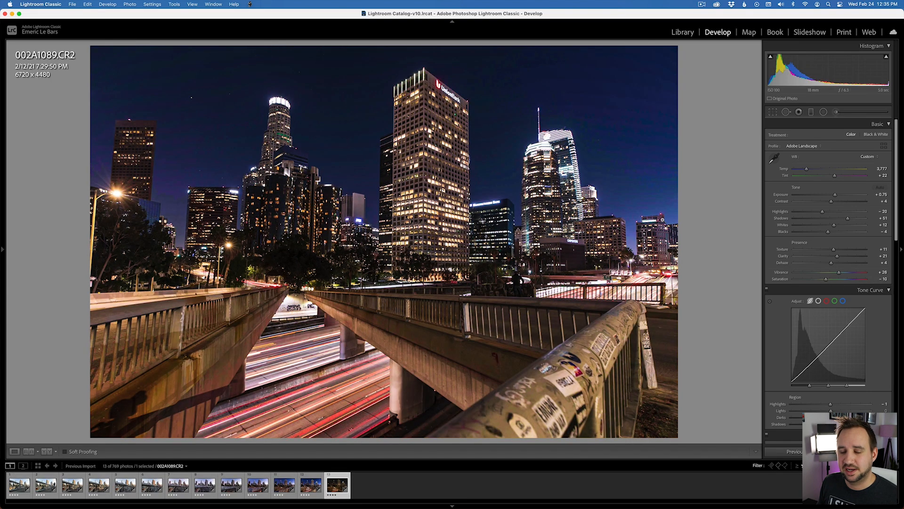
Inspect the last photo's night skyline up close, and set its Temp to 3,718 and Tint to +16
click(304, 210)
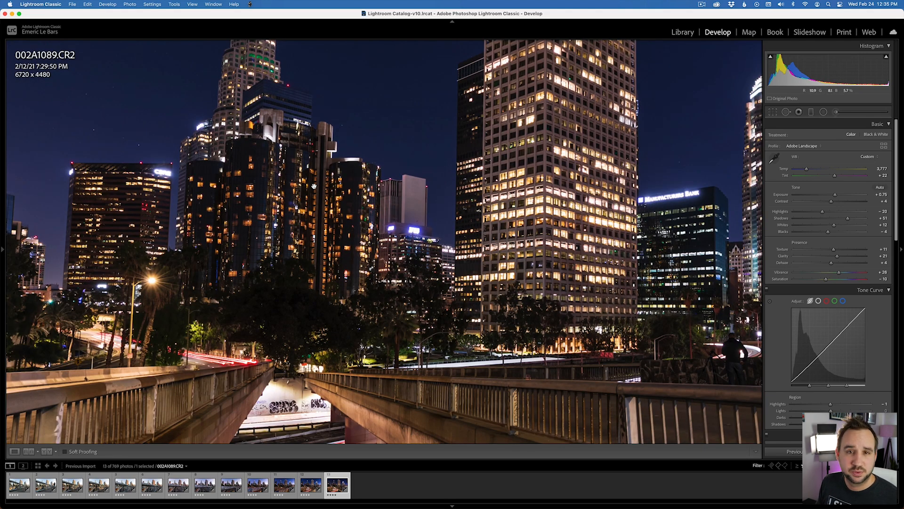
click(316, 184)
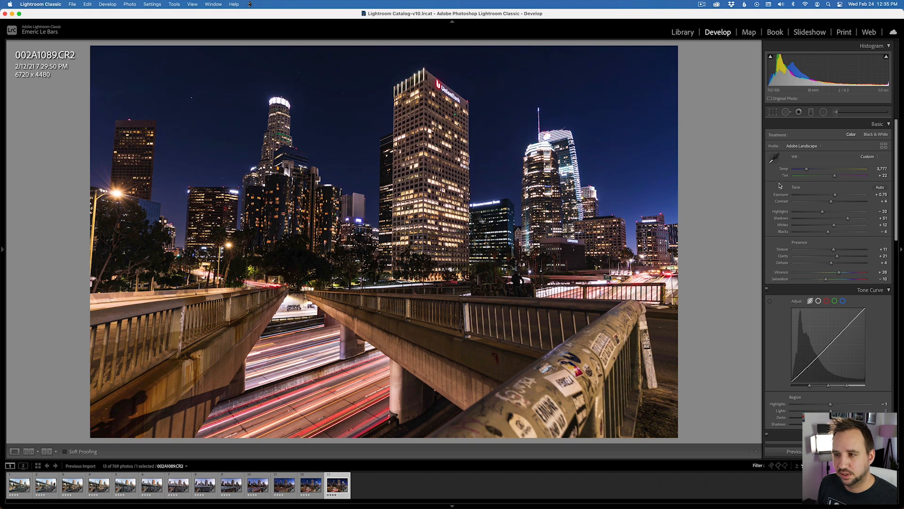
drag(806, 170, 806, 169)
drag(834, 176, 832, 177)
scroll(832, 177, down, 1)
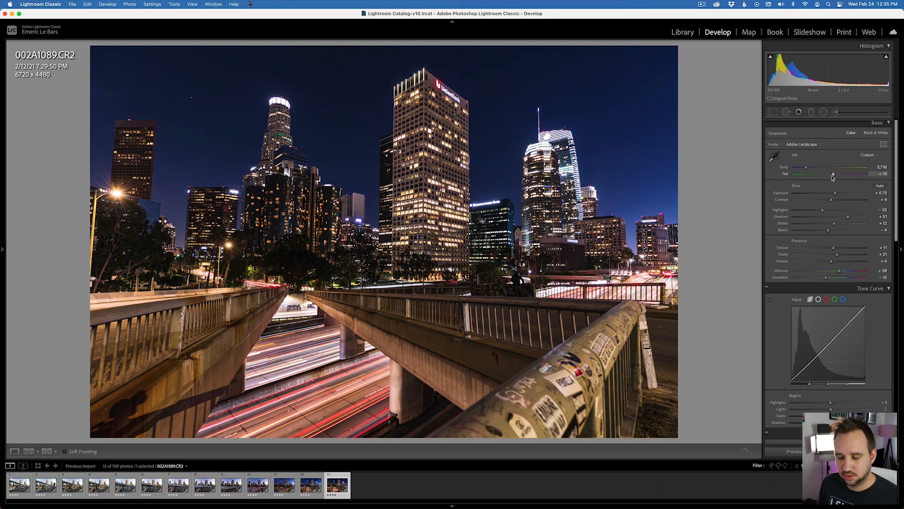
Compare the last night photo, 002A1089.CR2, with its unedited version several times
key(backslash)
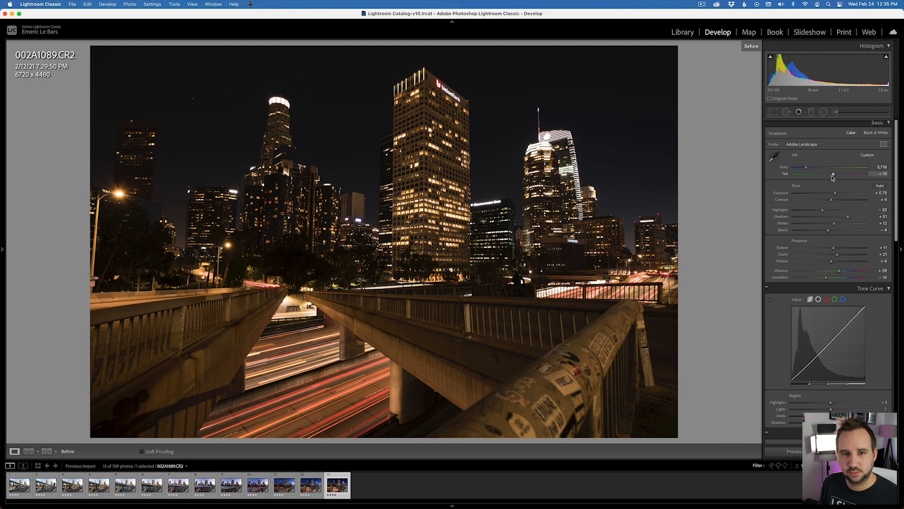
key(backslash)
key(backslash)
key(backslash)
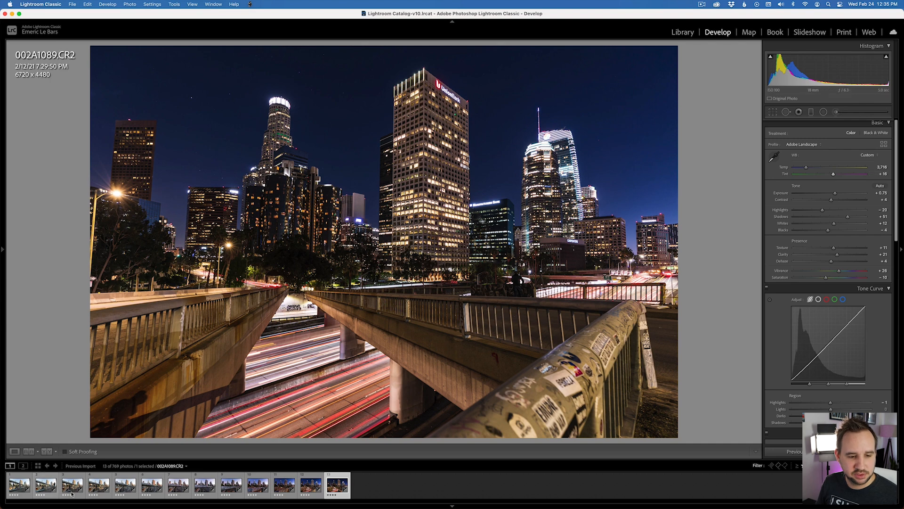
Show all keyframes in the Library grid, open the first photo, 002A0321.CR2, enlarged, and select all thirteen photos
click(38, 466)
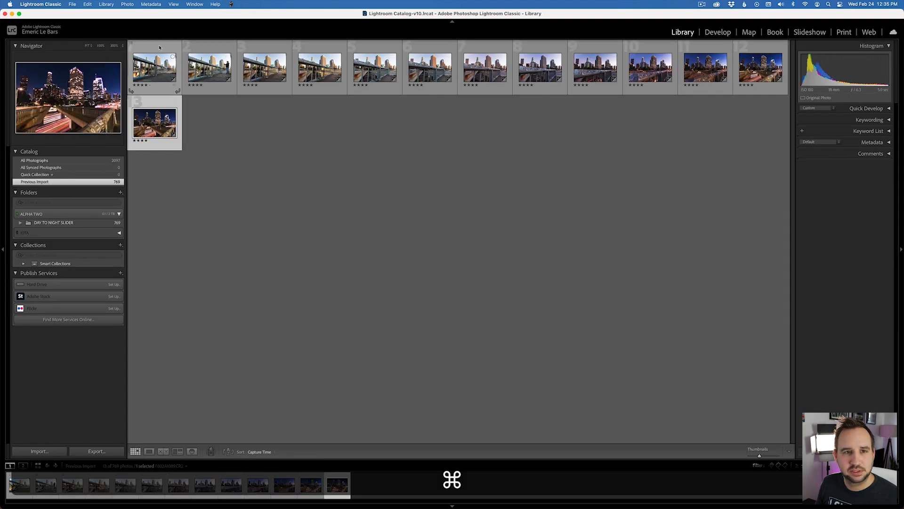
double_click(160, 47)
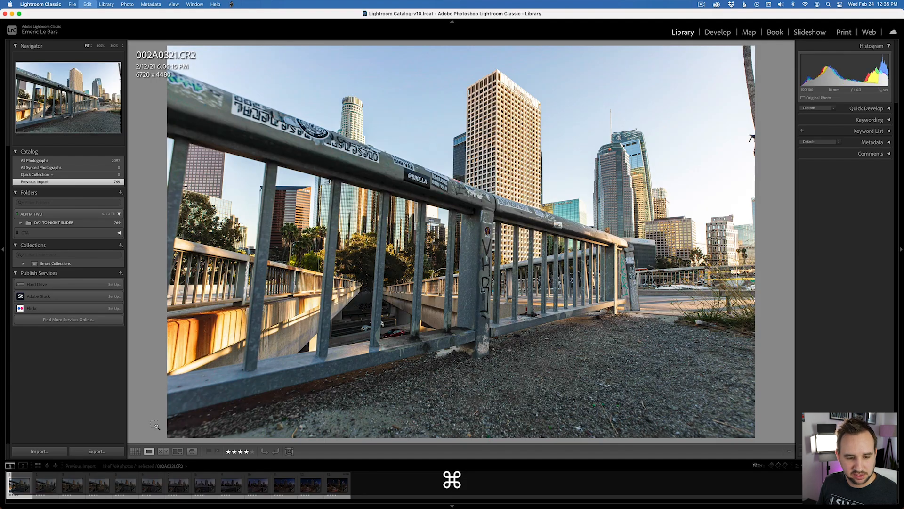
key(super+a)
Step through the selected keyframes one by one to review the color transition from day to night
key(Right)
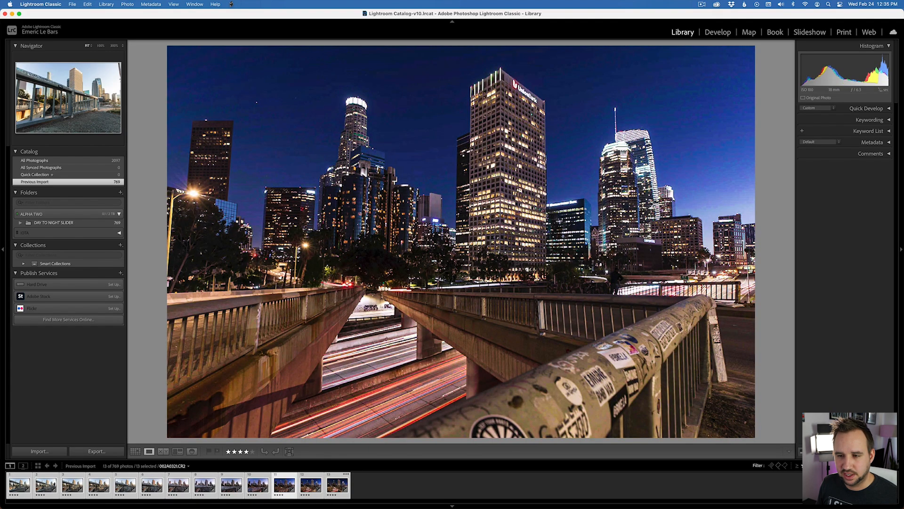
key(Right)
key(Right)
key(Right)
key(Right)
key(Right)
key(Right)
key(Right)
key(Right)
key(Right)
key(Right)
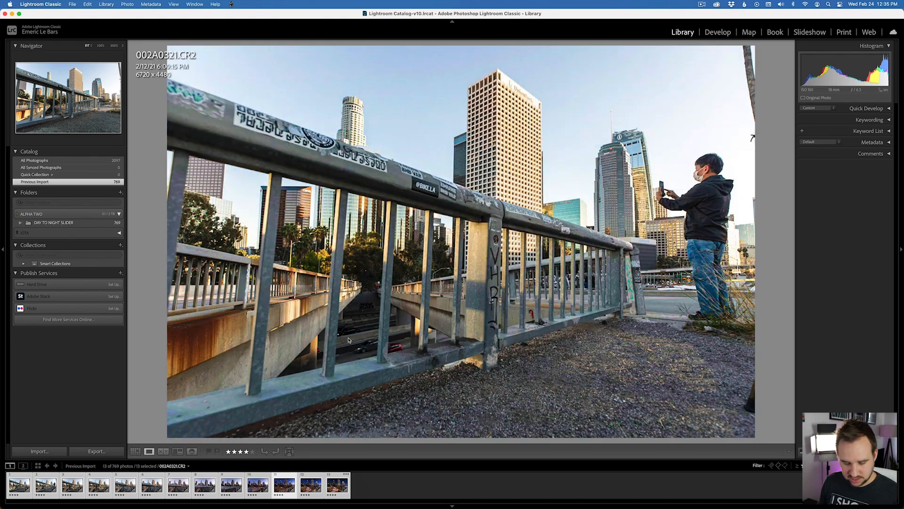
Save the metadata of the selected keyframes to their files, and apply Auto Transition to the sequence in LRTimelapse
key(g)
key(super+s)
key(super+Tab)
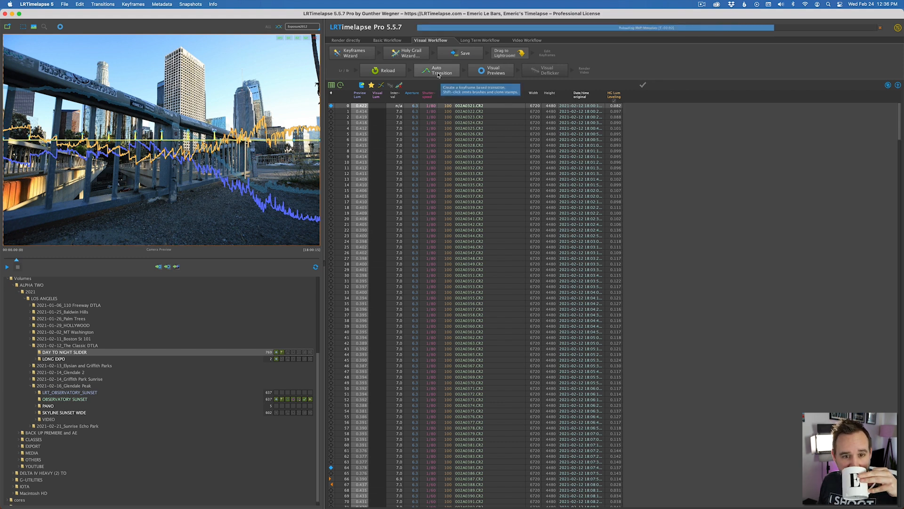
click(438, 73)
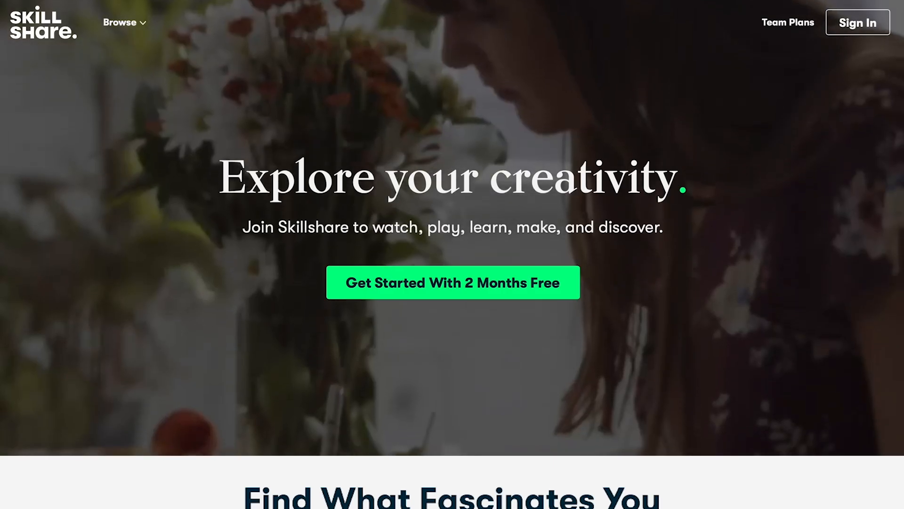
Look through the Skillshare home page, open the Botanical Illustration class, and view its description and reviews
scroll(453, 254, down, 6)
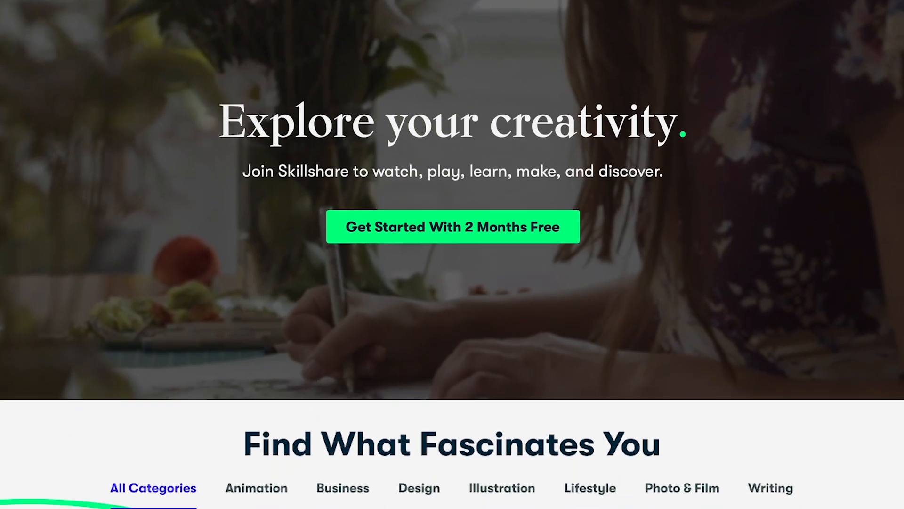
scroll(301, 362, down, 3)
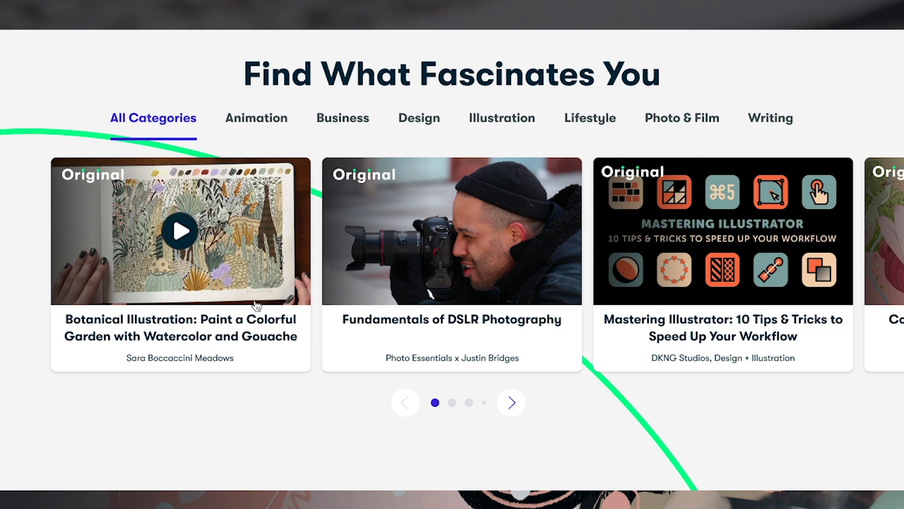
click(181, 227)
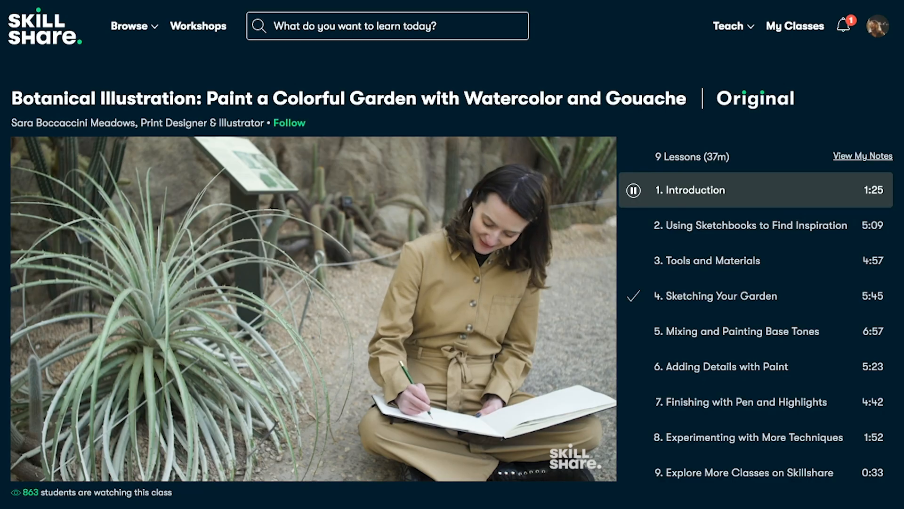
scroll(452, 254, down, 8)
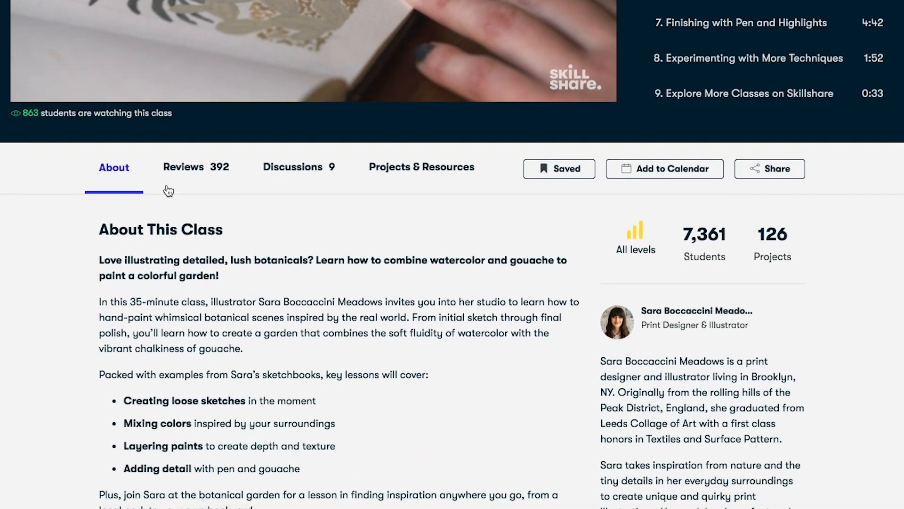
click(195, 172)
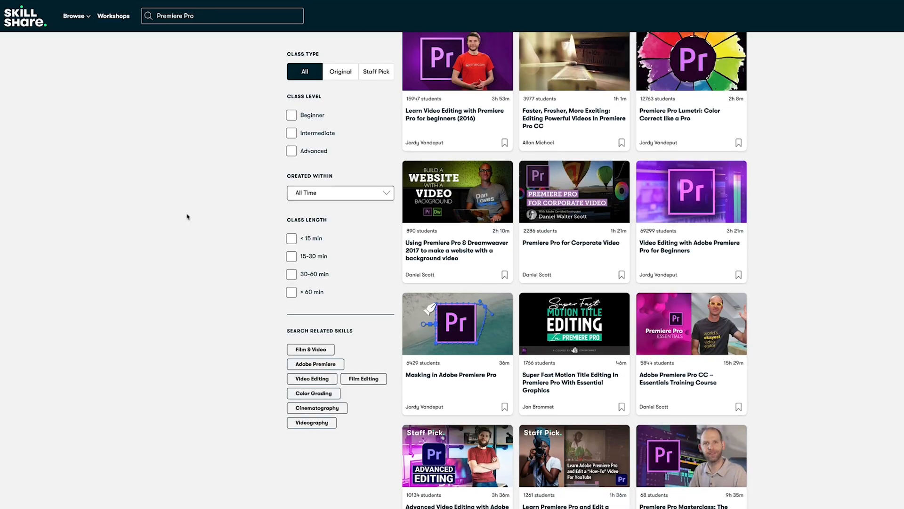
Look through the Premiere Pro class results and open Video Editing with Adobe Premiere Pro for Beginners
scroll(187, 216, down, 3)
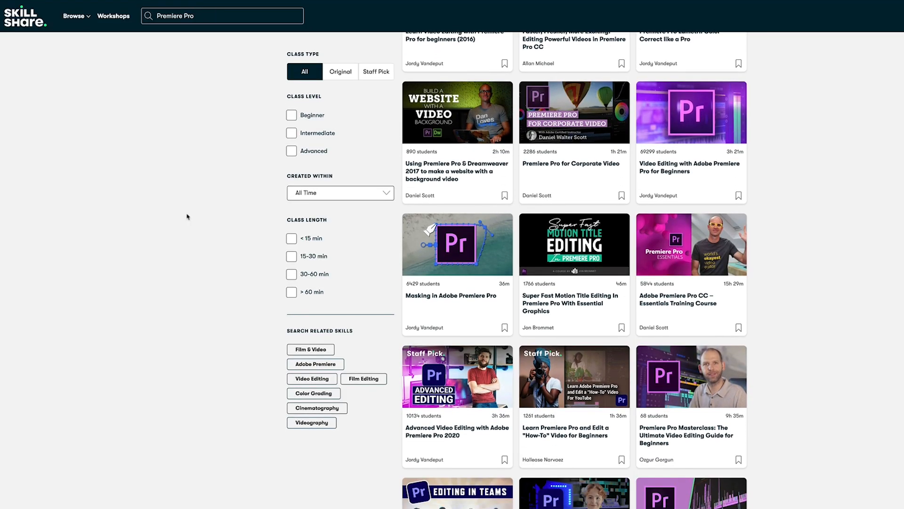
scroll(187, 216, down, 1)
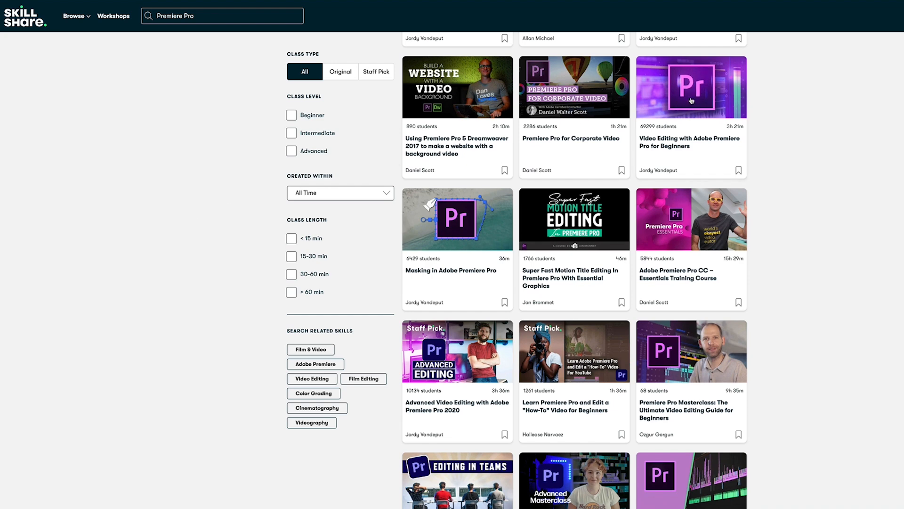
click(691, 100)
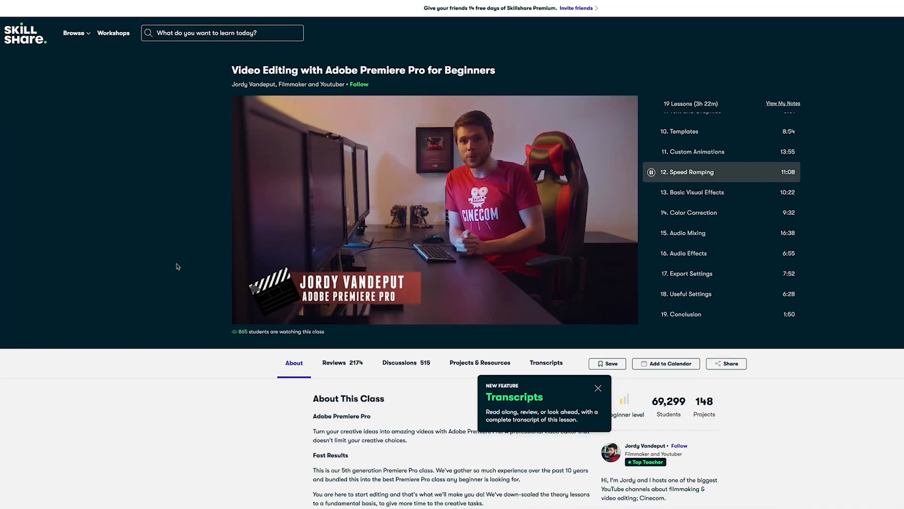
Scrub through the visual preview of the DAY TO NIGHT SLIDER sequence in LRTimelapse to check the transition and deflicker curves
mouse_move(292, 310)
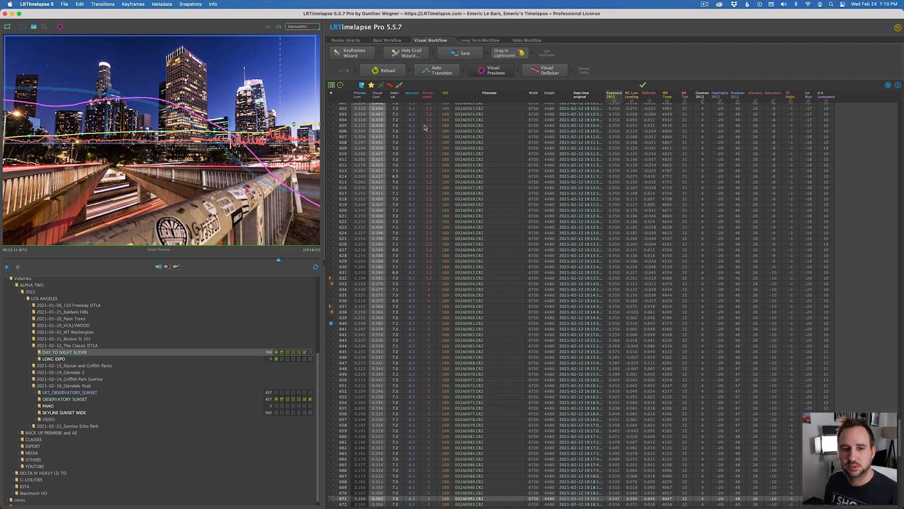
key(space)
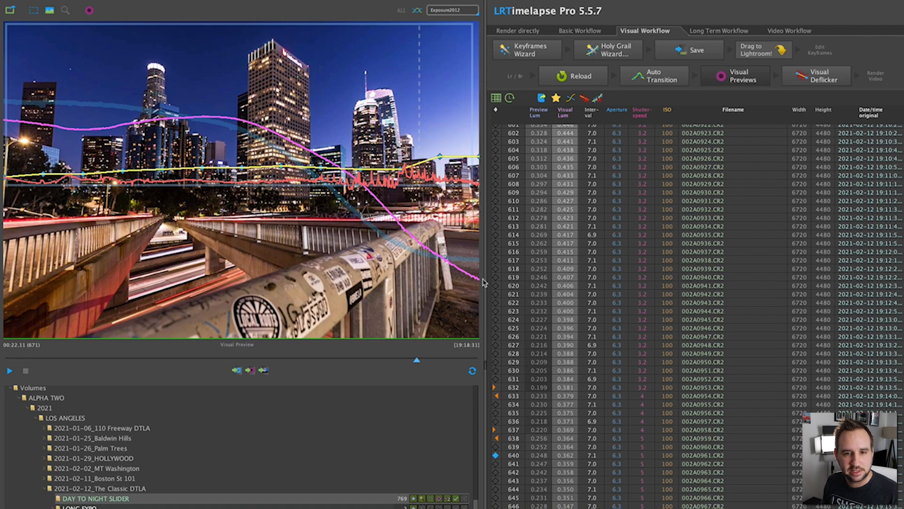
drag(406, 196, 342, 178)
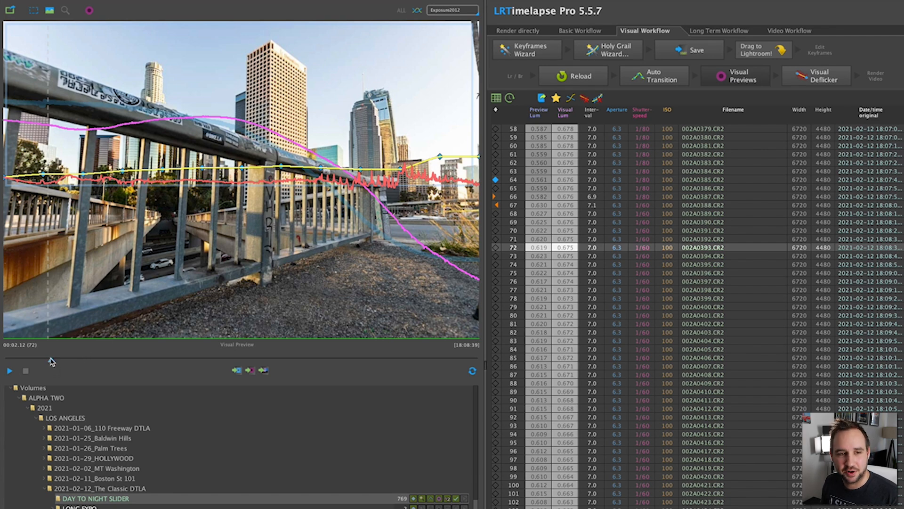
mouse_move(51, 360)
mouse_down()
mouse_move(20, 364)
mouse_move(47, 358)
mouse_up()
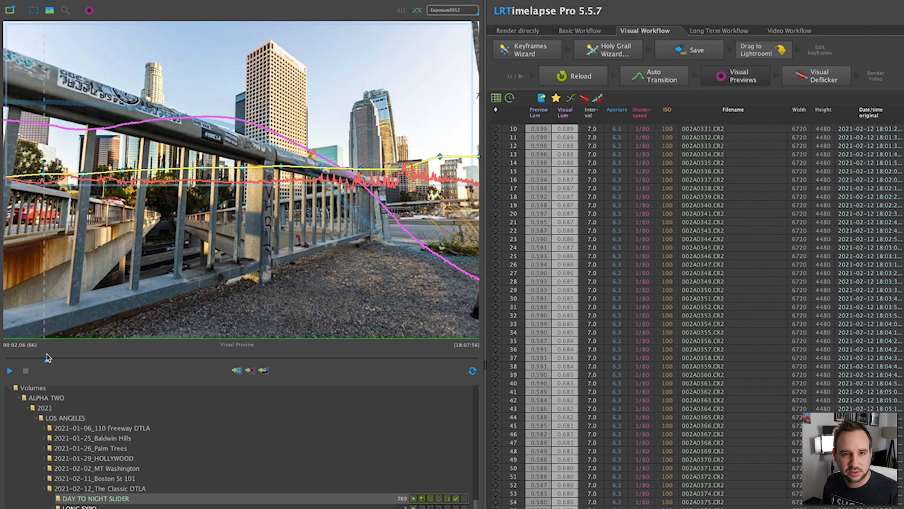
drag(49, 358, 108, 325)
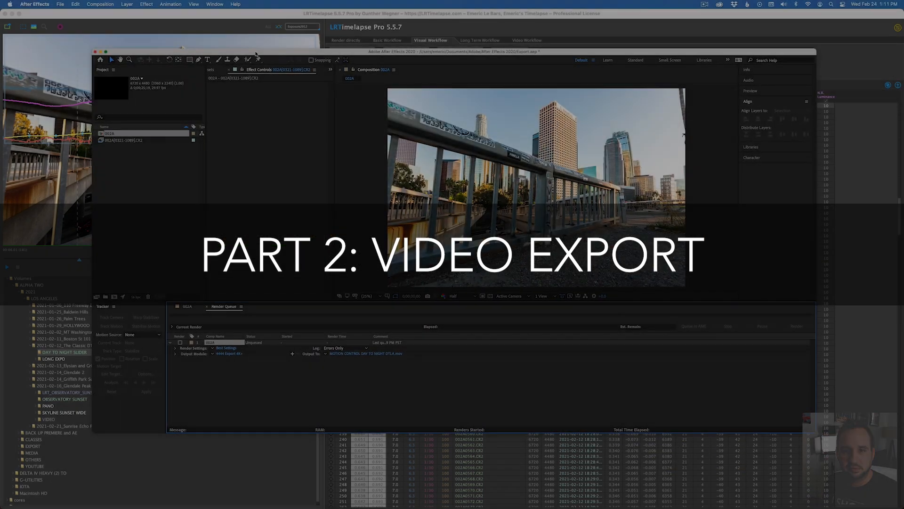
Maximize After Effects with composition 002A, and check the duration of the exported MOTION CONTROL DAY TO NIGHT DTLA.mov in Finder
double_click(256, 53)
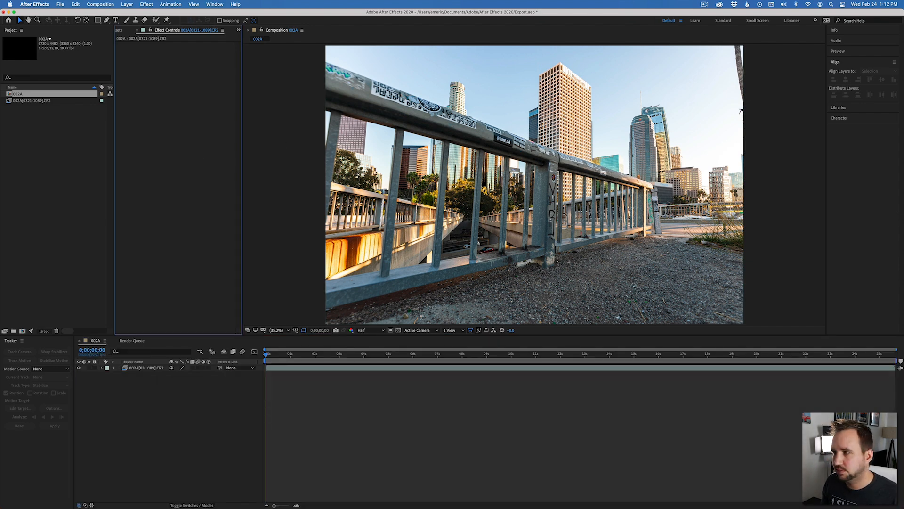
key(super+Tab)
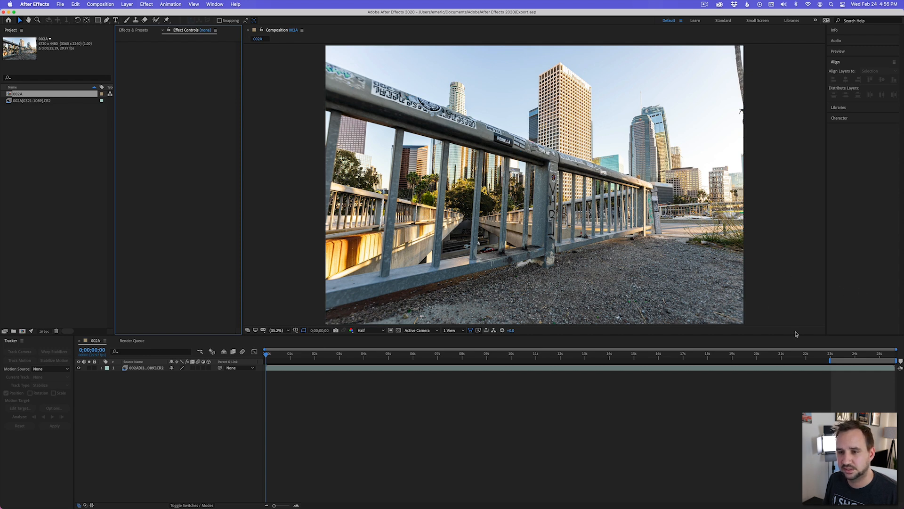
key(super+Tab)
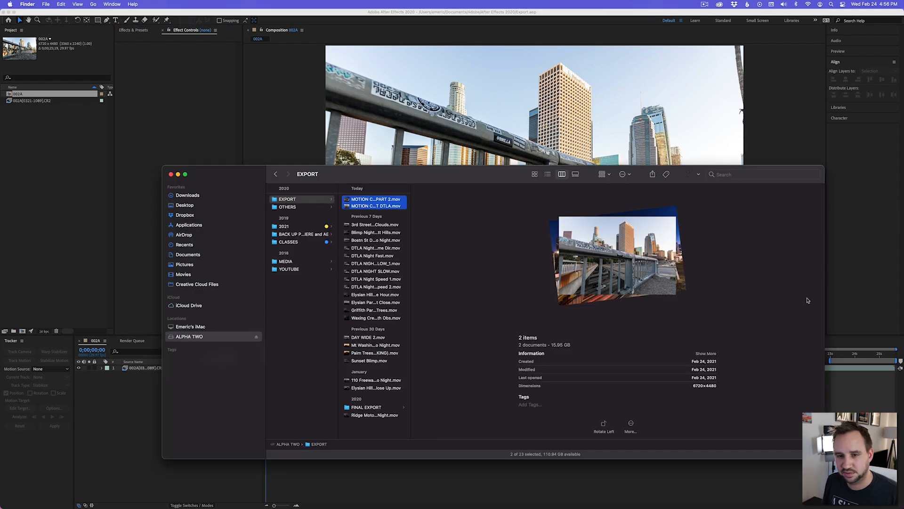
click(386, 426)
click(368, 207)
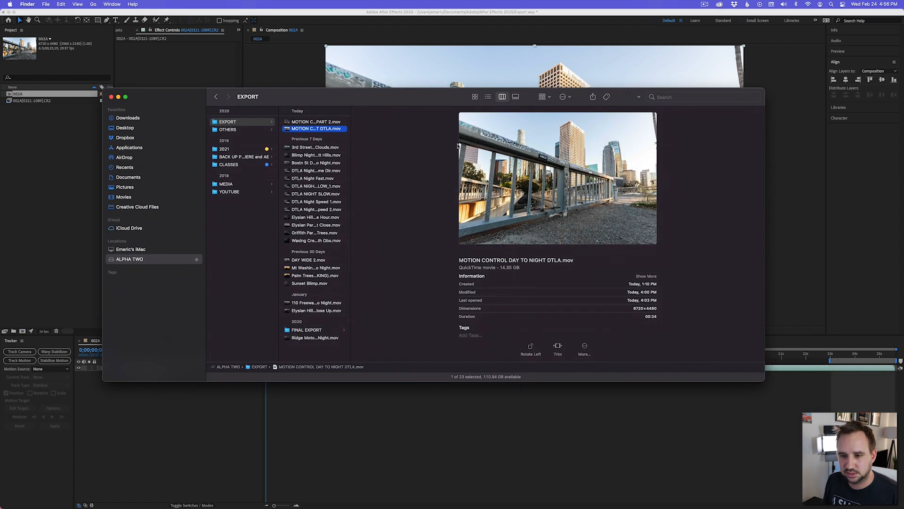
double_click(653, 317)
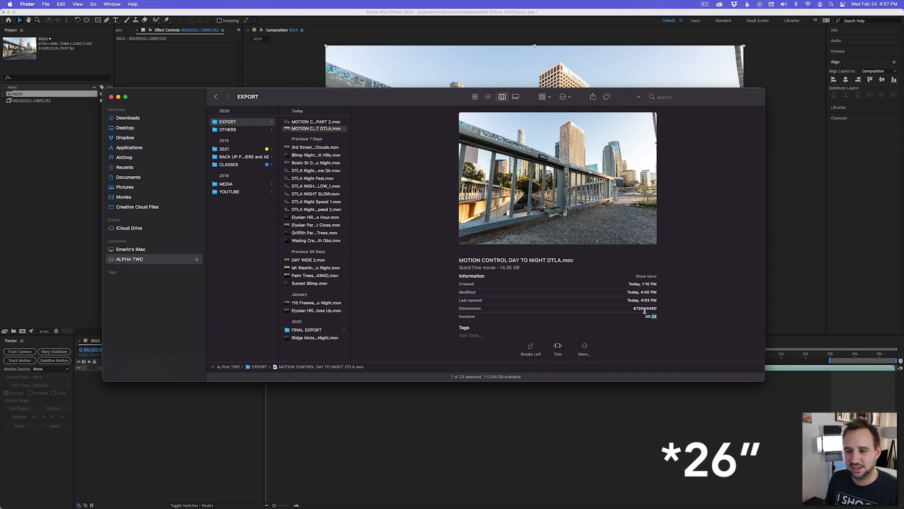
click(799, 278)
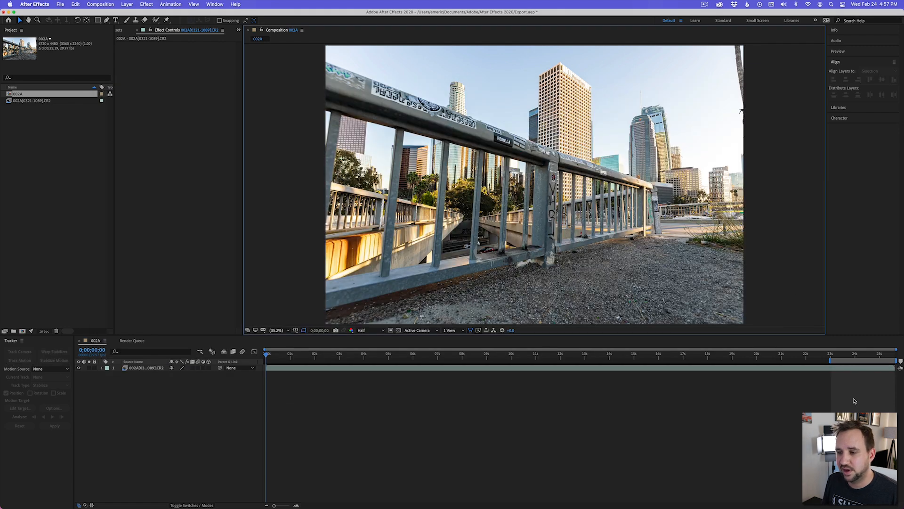
Inspect the work area at the end of composition 002A, and compare the two exported MOTION CONTROL DAY TO NIGHT DTLA movies in Finder
right_click(832, 360)
click(825, 381)
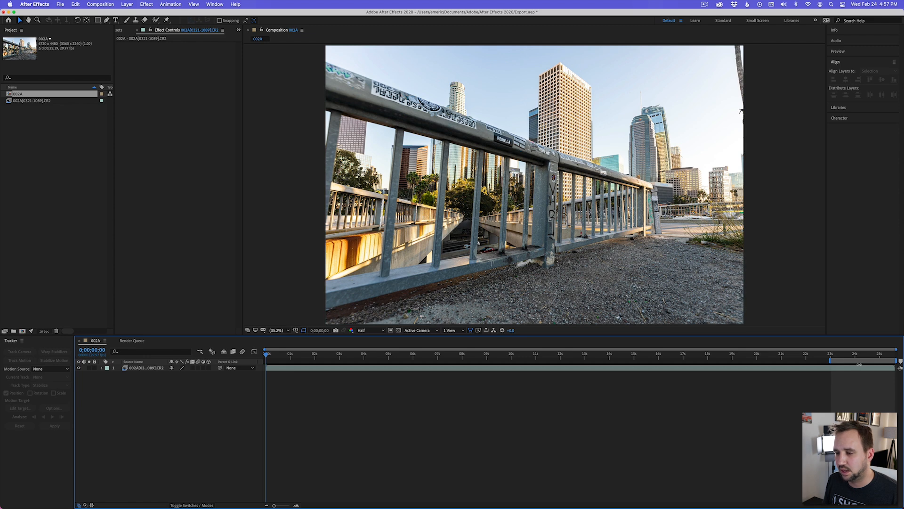
key(super+Tab)
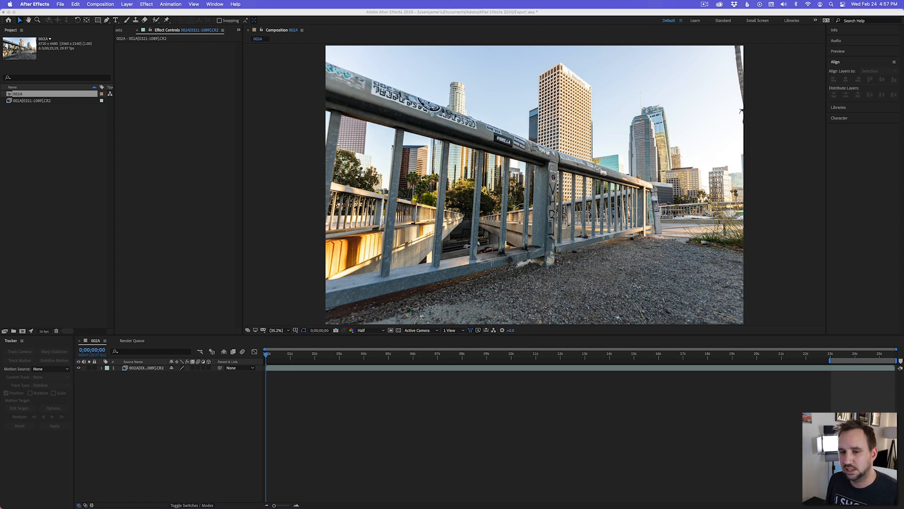
click(324, 123)
click(317, 122)
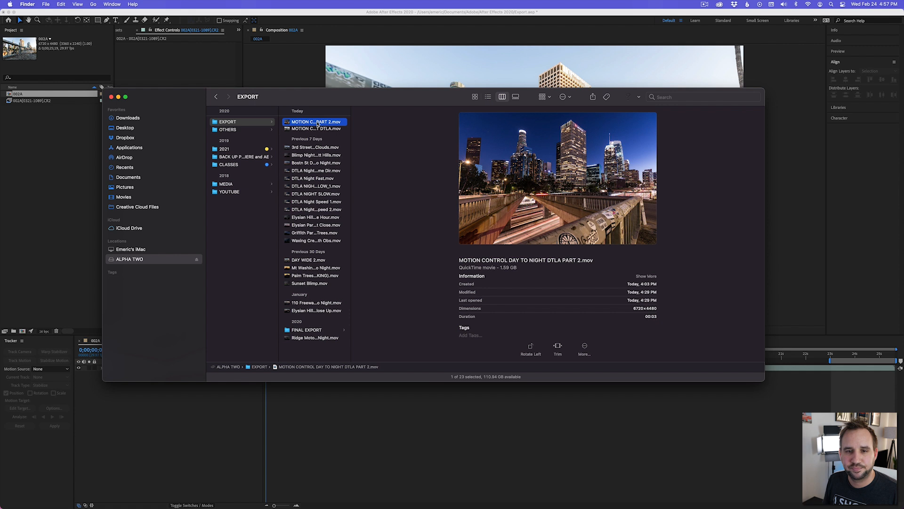
click(332, 129)
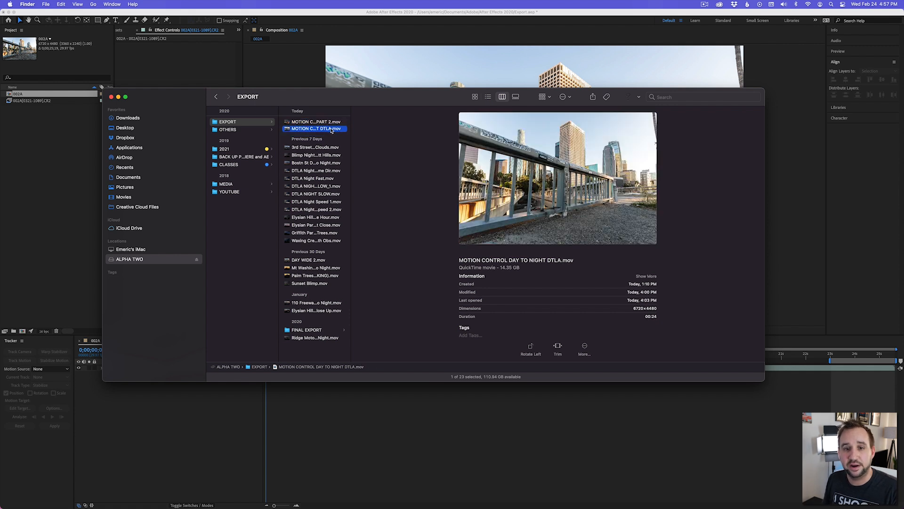
mouse_move(518, 163)
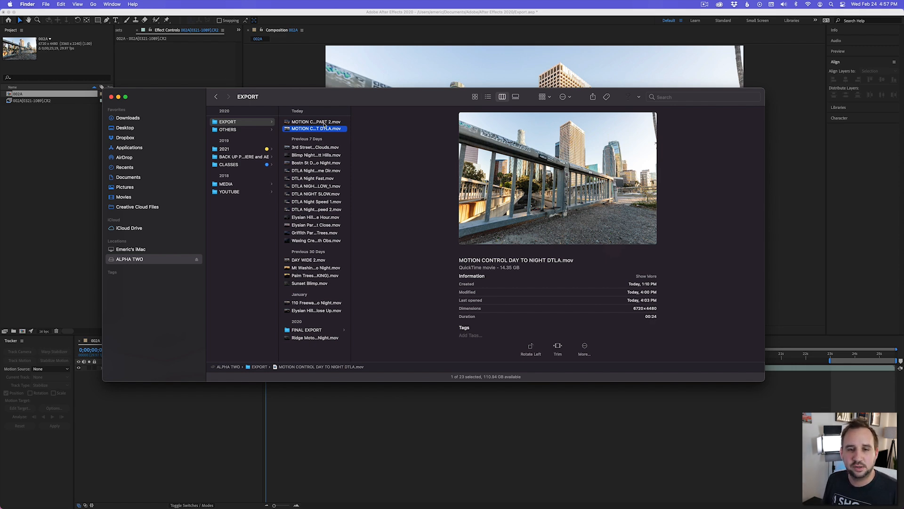
Return to After Effects, open the recent project Cleaning.aep, and answer the save prompt for Export.aep
click(270, 70)
click(60, 3)
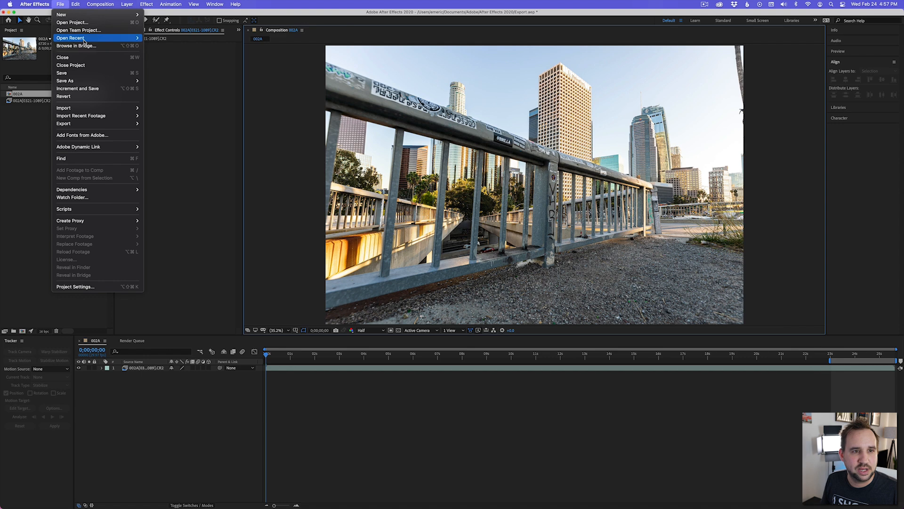
mouse_move(119, 40)
click(171, 45)
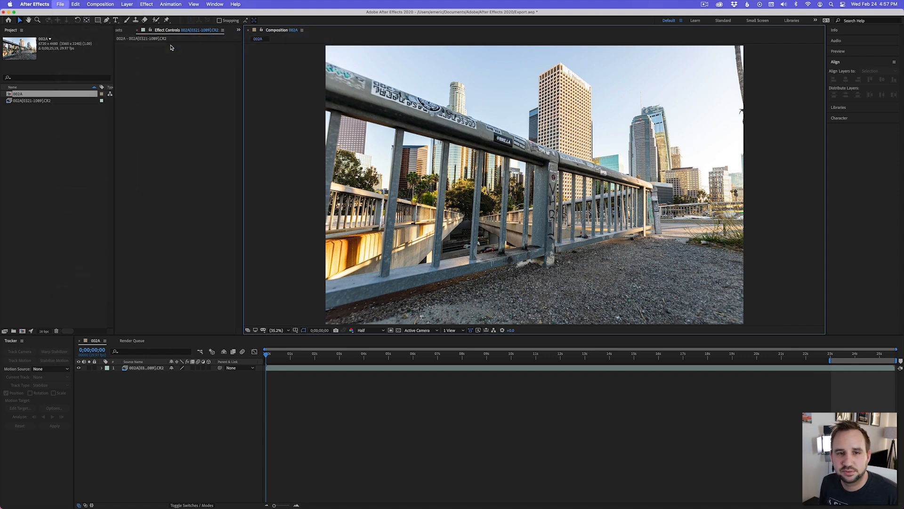
click(483, 272)
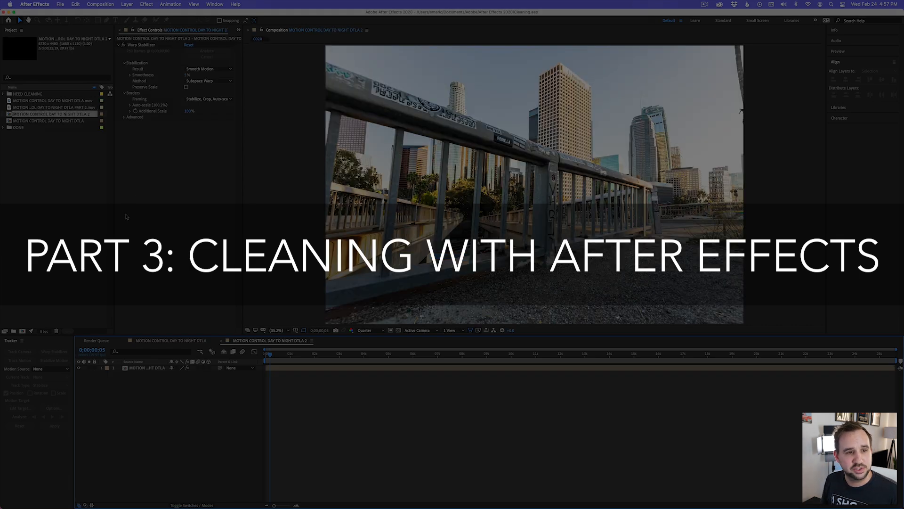
Examine the join between the two clips around 0;00;24;00 in the MOTION CONTROL DAY TO NIGHT DTLA composition
click(181, 342)
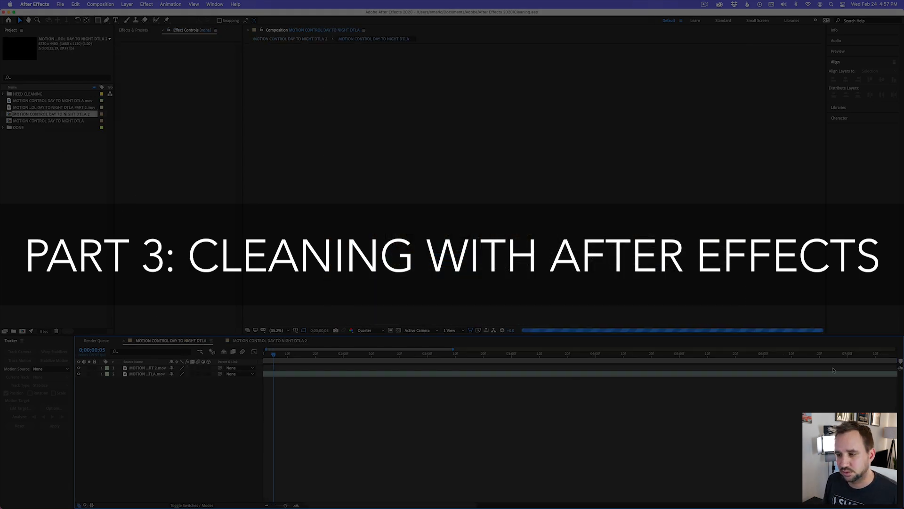
scroll(801, 372, right, 10)
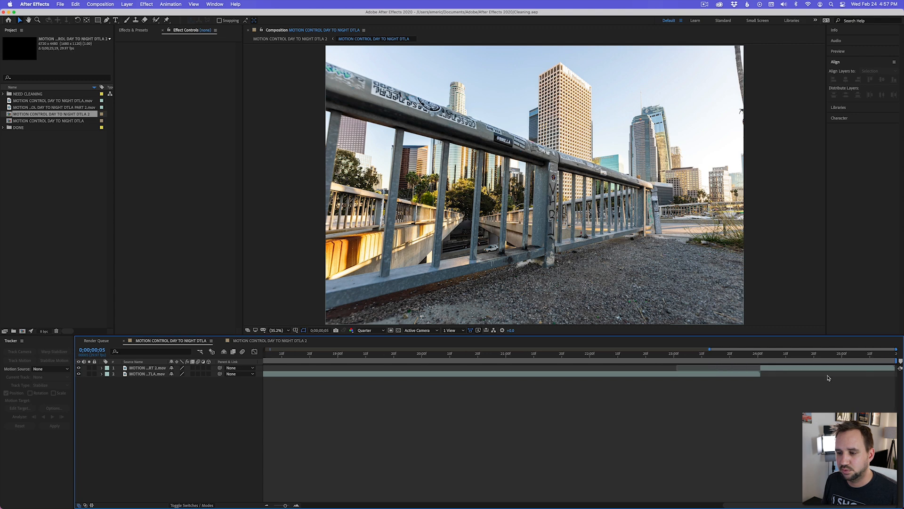
click(760, 356)
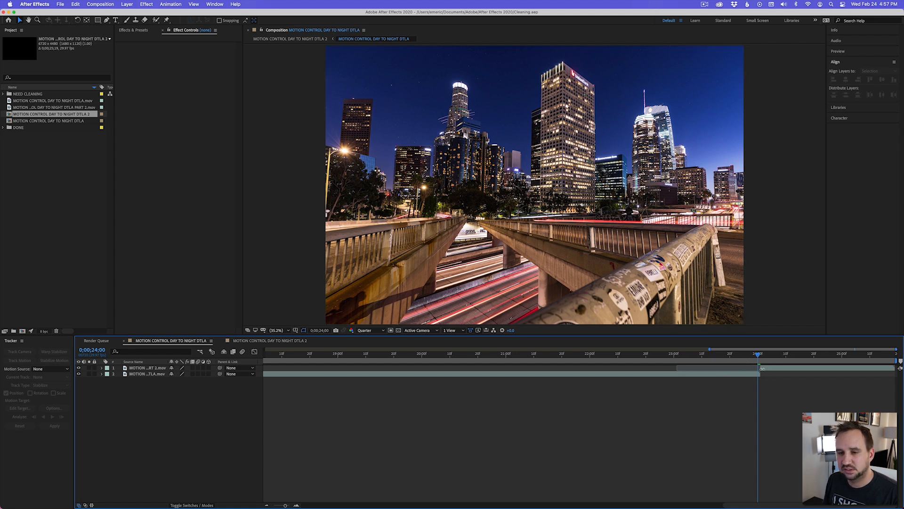
key(Page_Down)
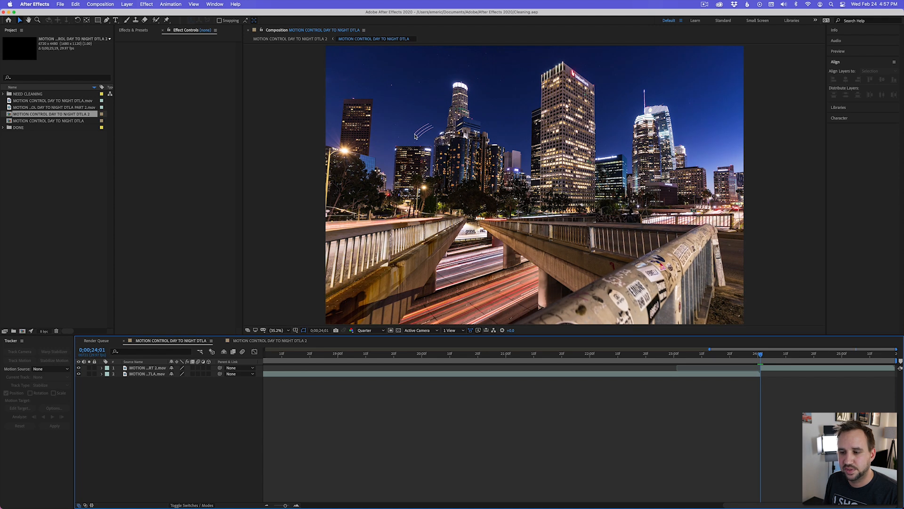
Play and scrub MOTION CONTROL DAY TO NIGHT DTLA 2 from the start to check the Warp Stabilizer result across the clip join
click(289, 341)
key(Home)
click(146, 367)
click(54, 351)
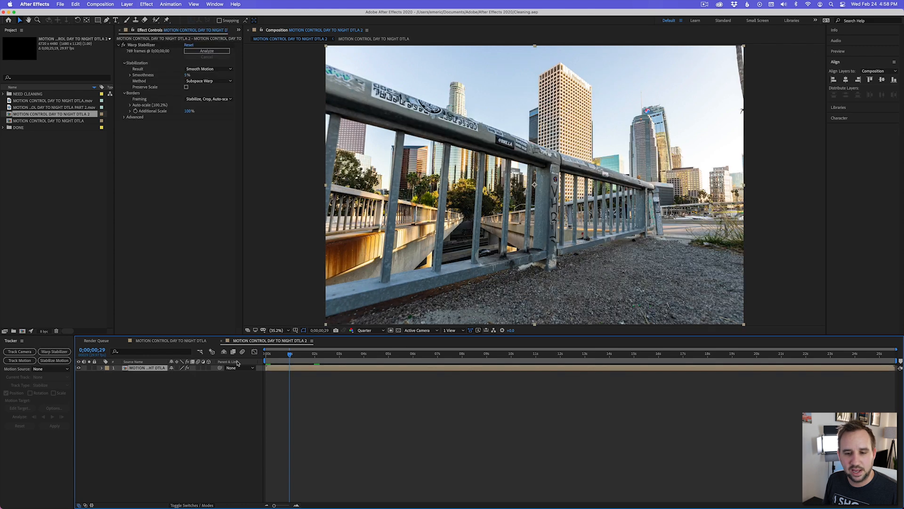
key(space)
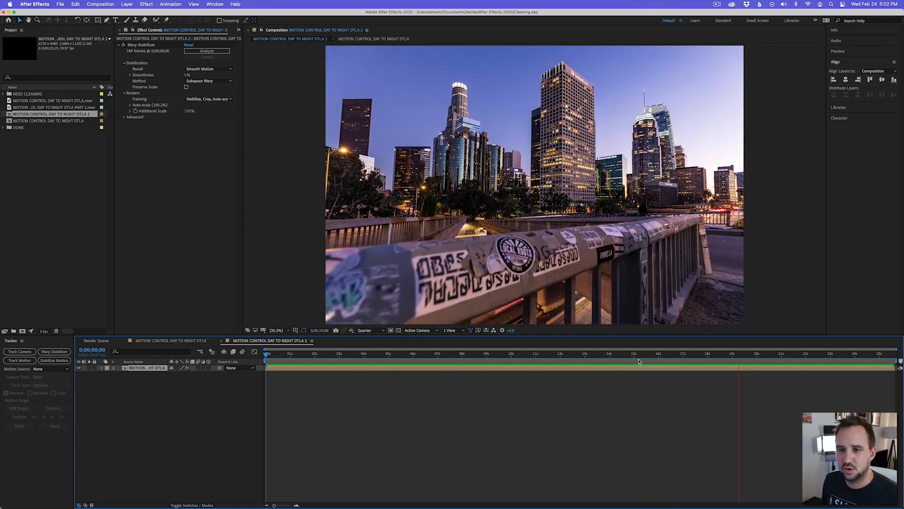
drag(639, 361, 843, 353)
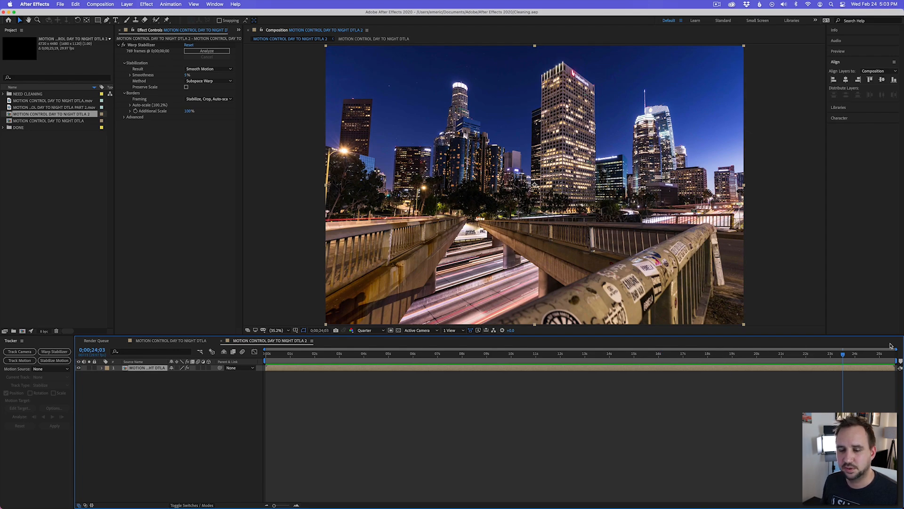
drag(843, 354, 560, 393)
Nest MOTION CONTROL DAY TO NIGHT DTLA 2 in a new composition and apply the Basic 3D effect to its layer
drag(51, 114, 22, 332)
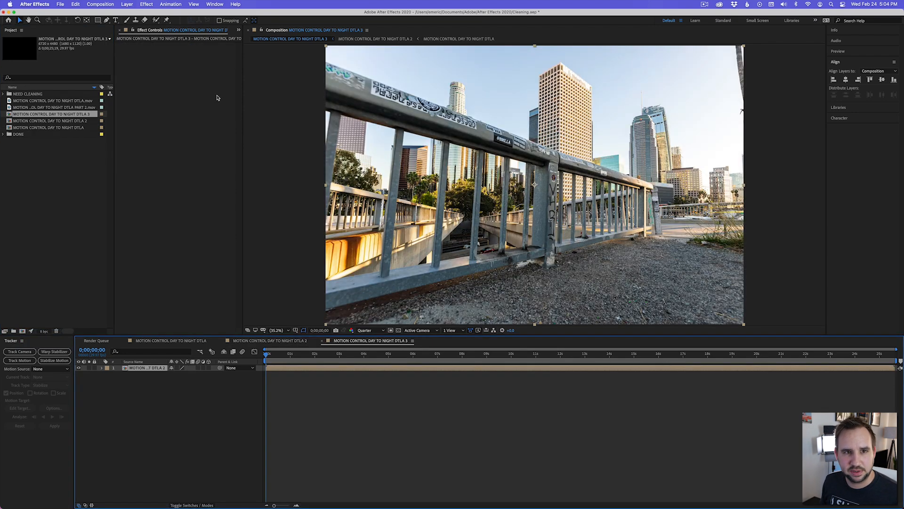
key(super+5)
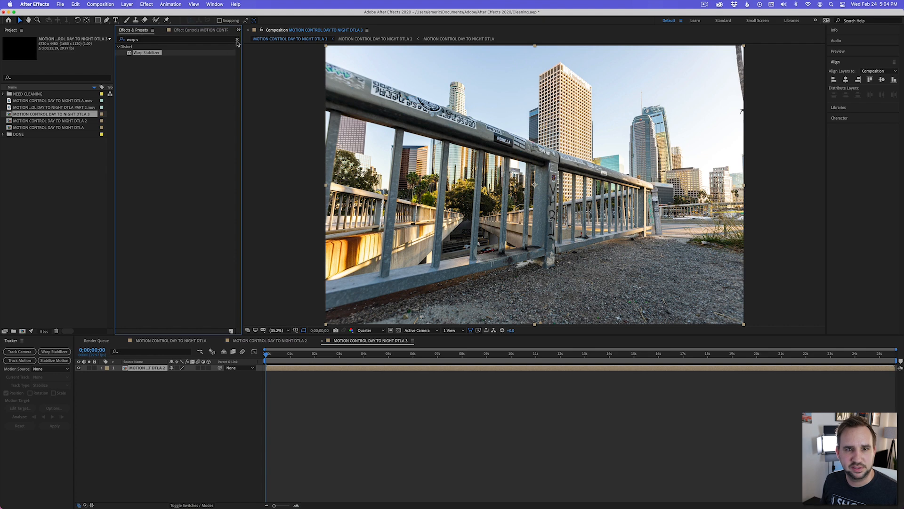
click(142, 39)
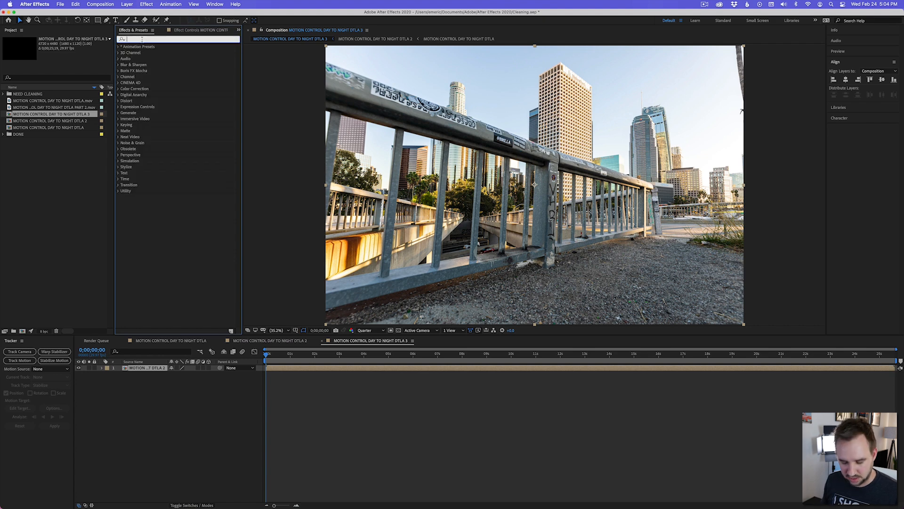
text(baisc)
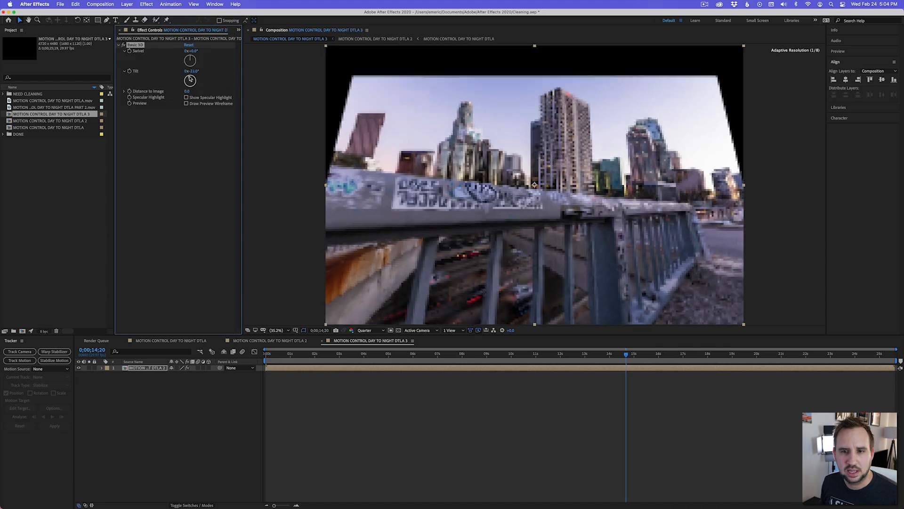
Adjust the Basic 3D tilt to 6° to correct the buildings' perspective
drag(190, 81, 191, 79)
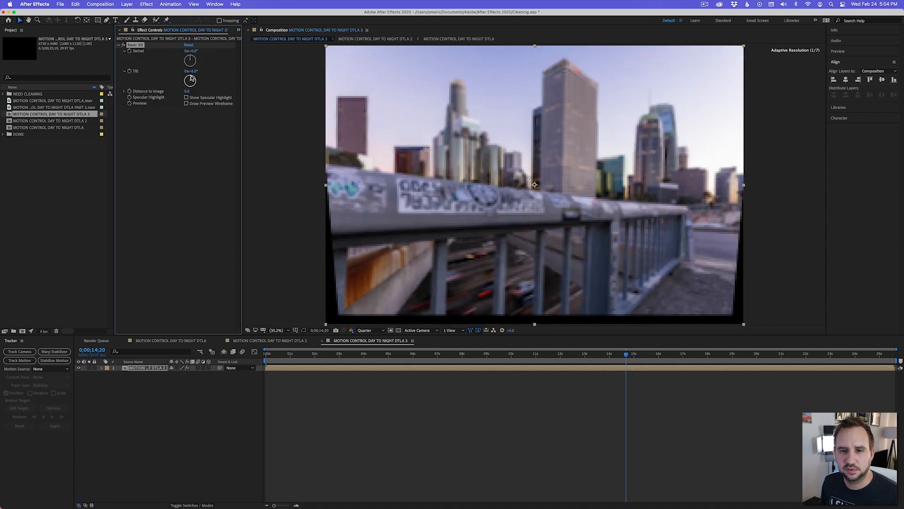
drag(191, 78, 192, 79)
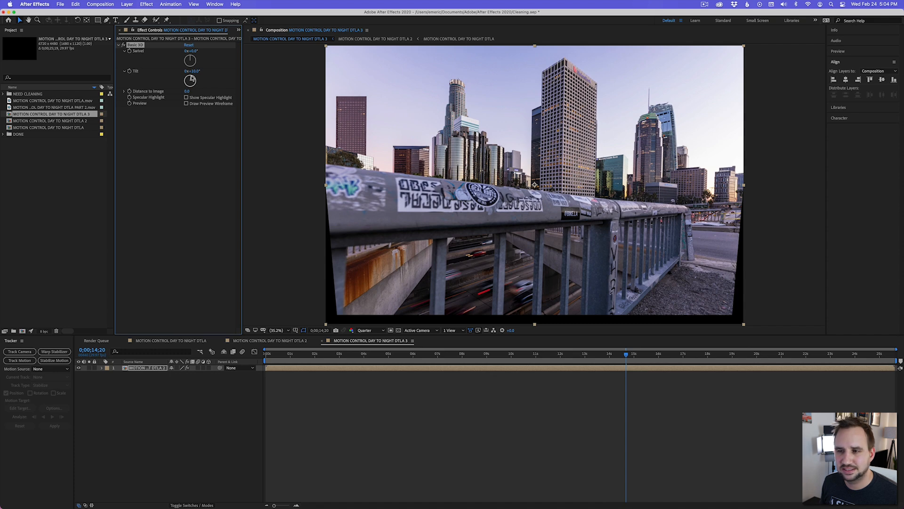
drag(191, 79, 191, 79)
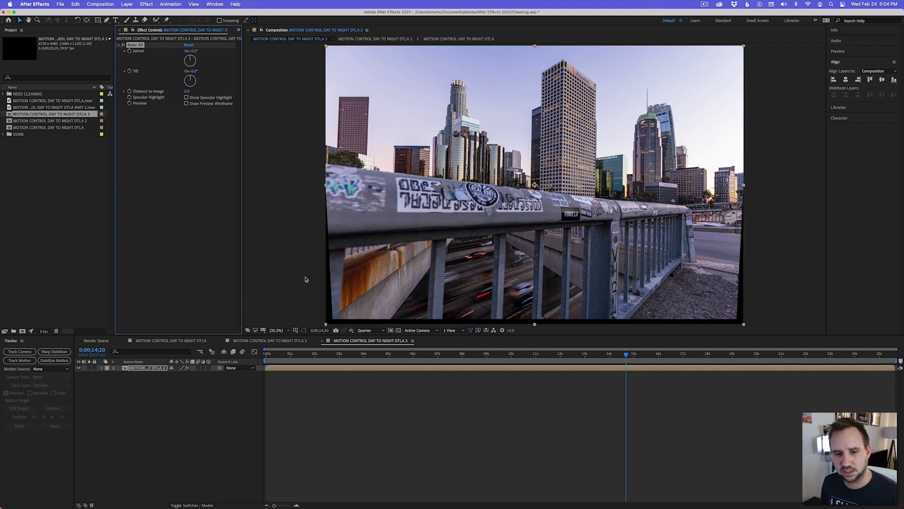
Overlay the grid on the composition and inspect the skyscrapers' vertical edges against it up close
click(296, 331)
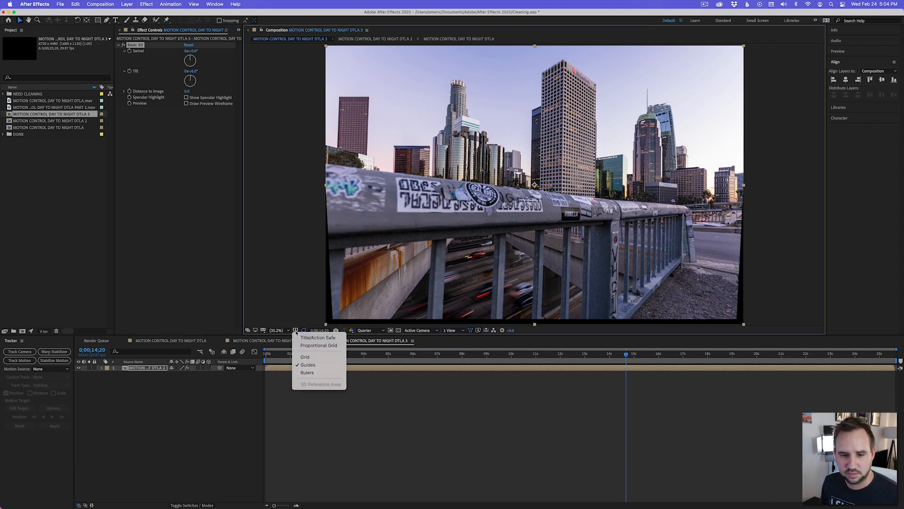
click(312, 357)
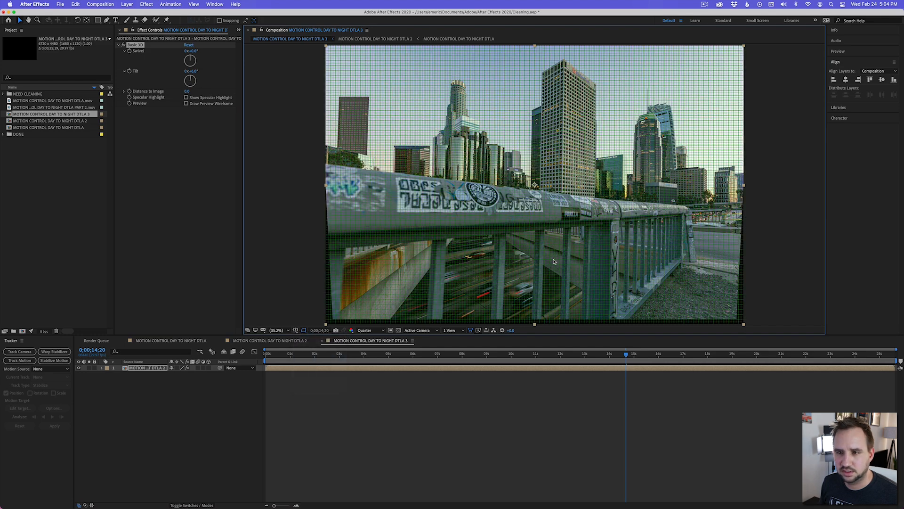
key(period)
key(period)
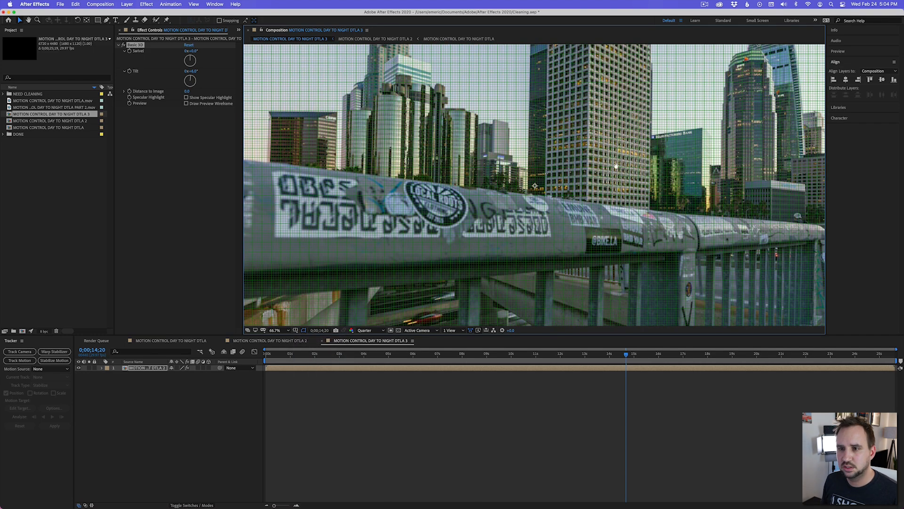
drag(597, 133, 582, 229)
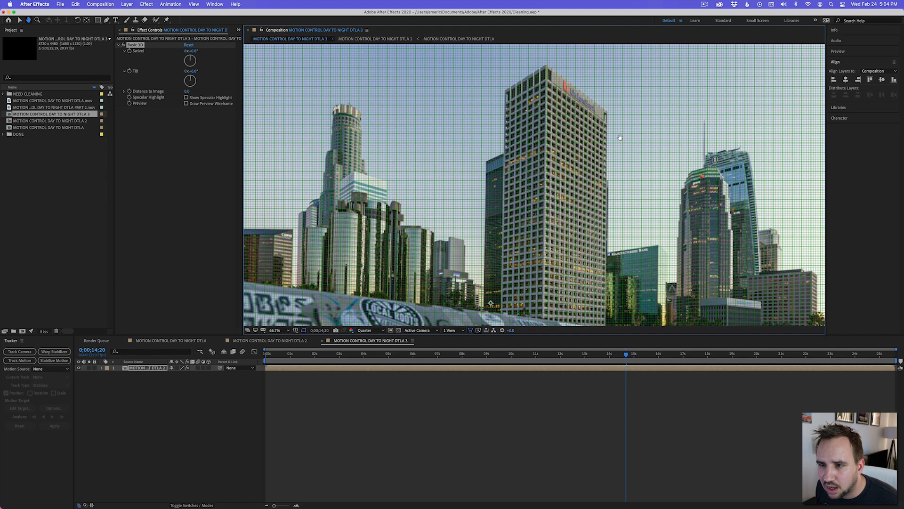
drag(561, 230, 540, 206)
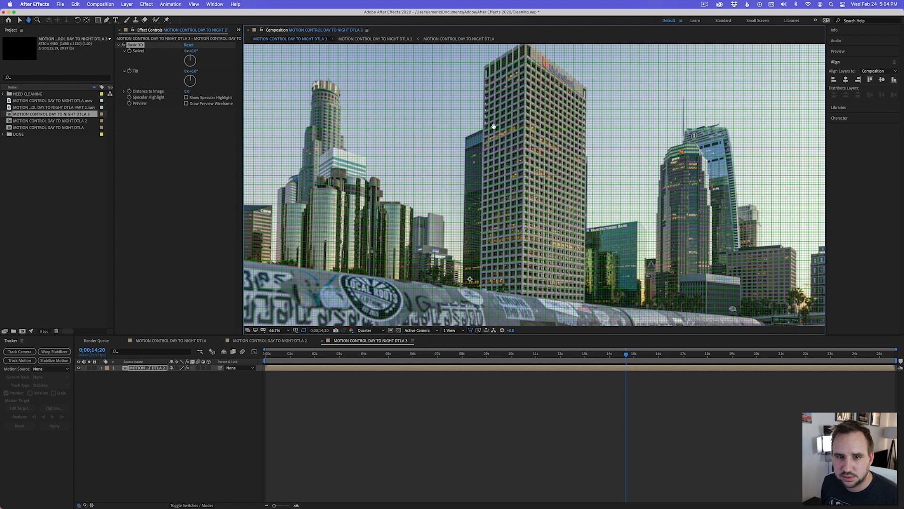
Set the nested layer's rotation to -1° to level the buildings
key(v)
click(102, 368)
click(108, 381)
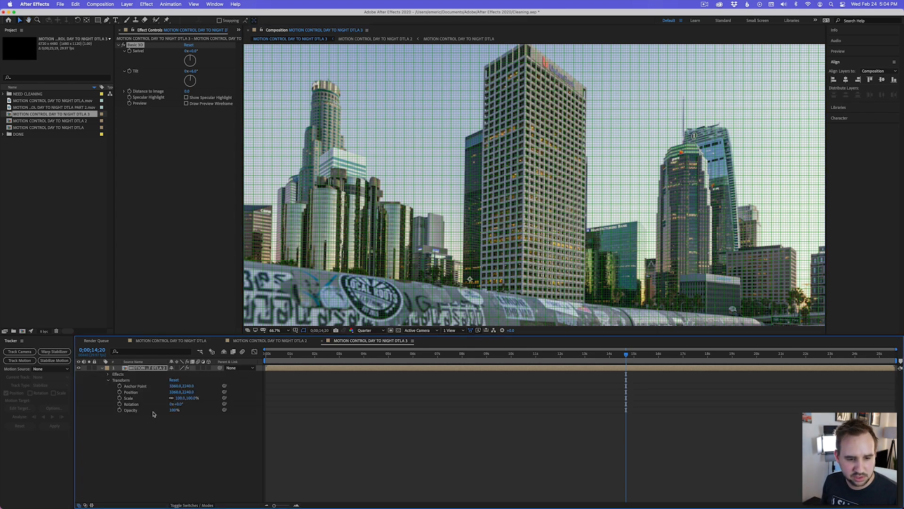
click(178, 404)
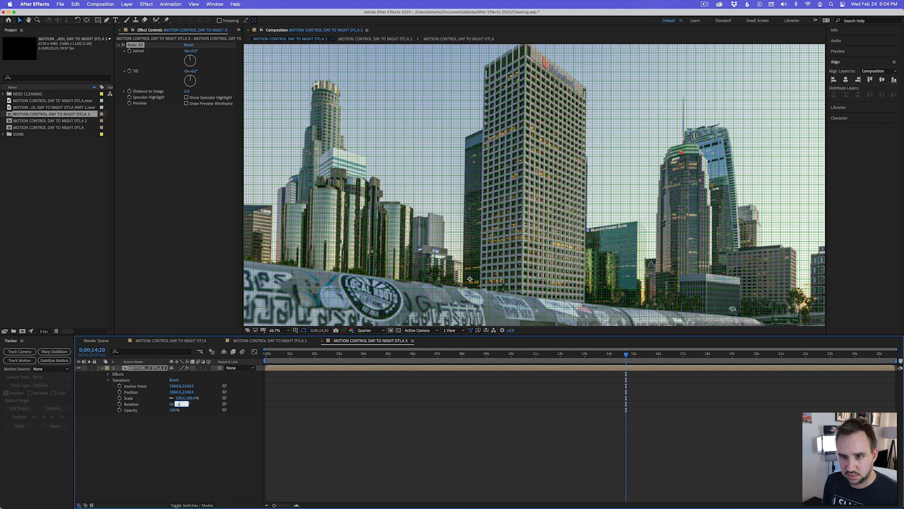
text(-1)
key(Return)
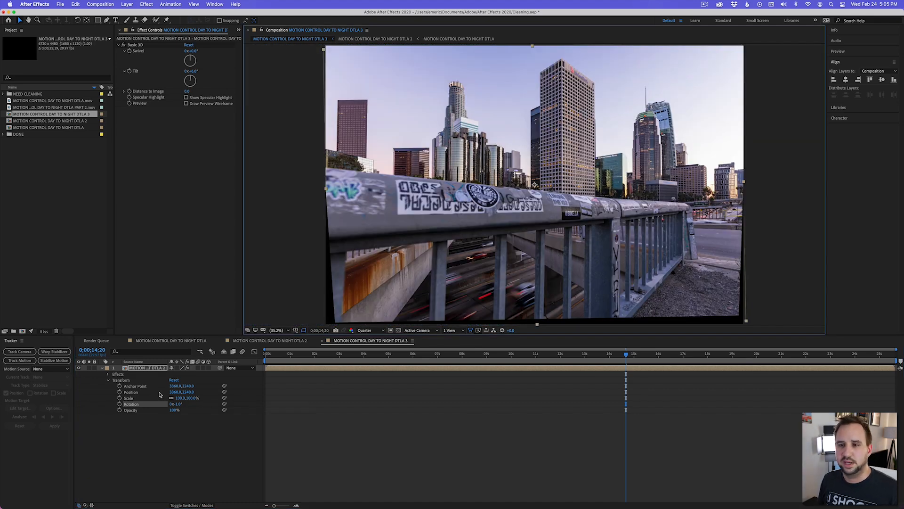
Compare the layer with and without Basic 3D, and play the composition from the beginning
click(124, 47)
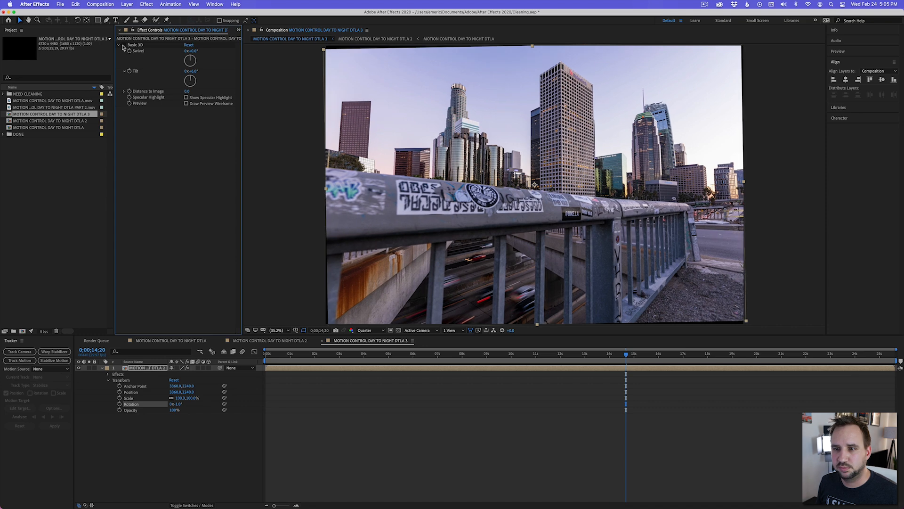
drag(291, 355, 263, 354)
key(space)
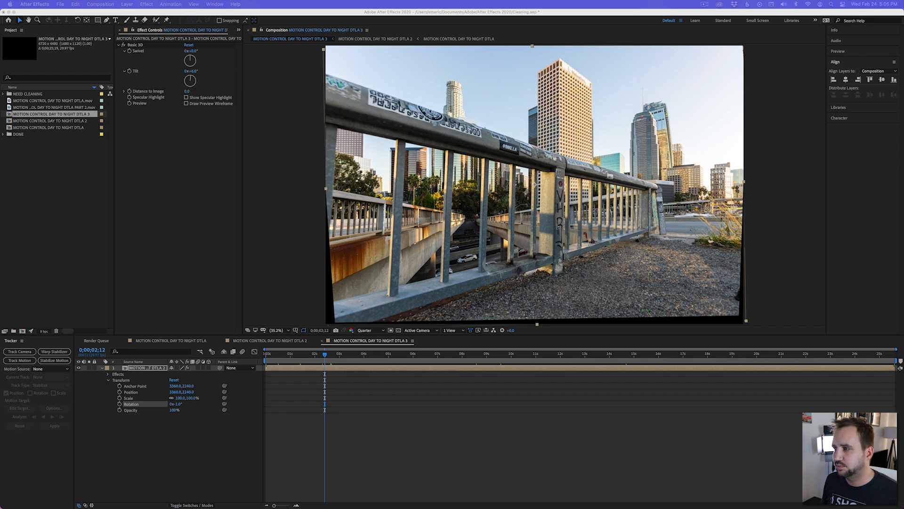
Apply the 4K+ Timelapse preset to the composition and fit the layer to the composition width
key(super+k)
click(330, 175)
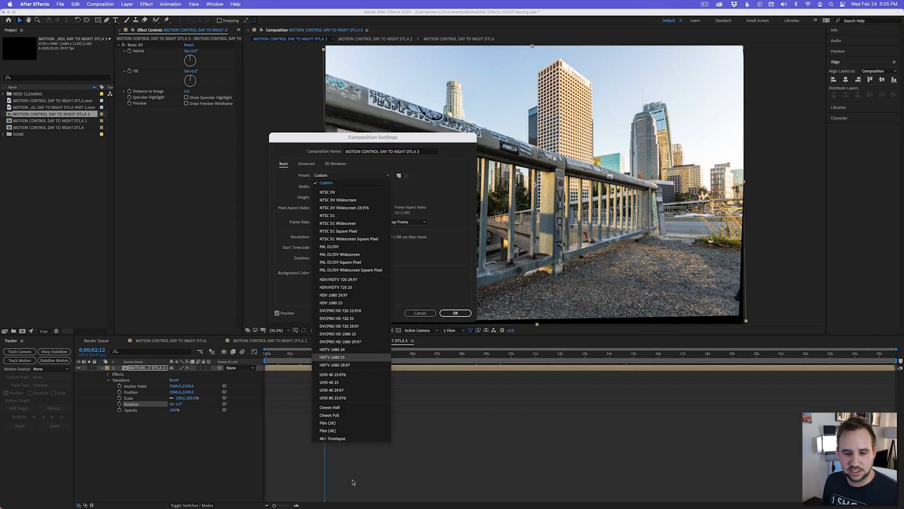
click(336, 438)
click(454, 314)
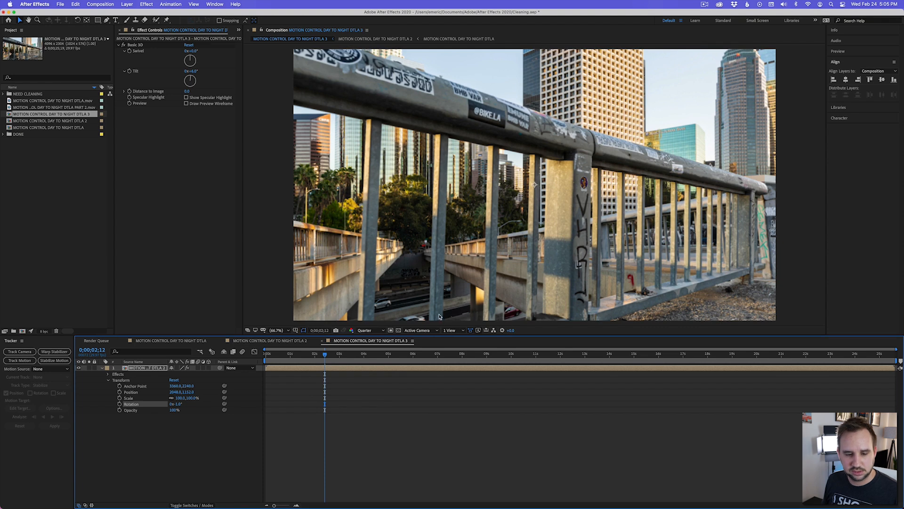
key(super+alt+shift+h)
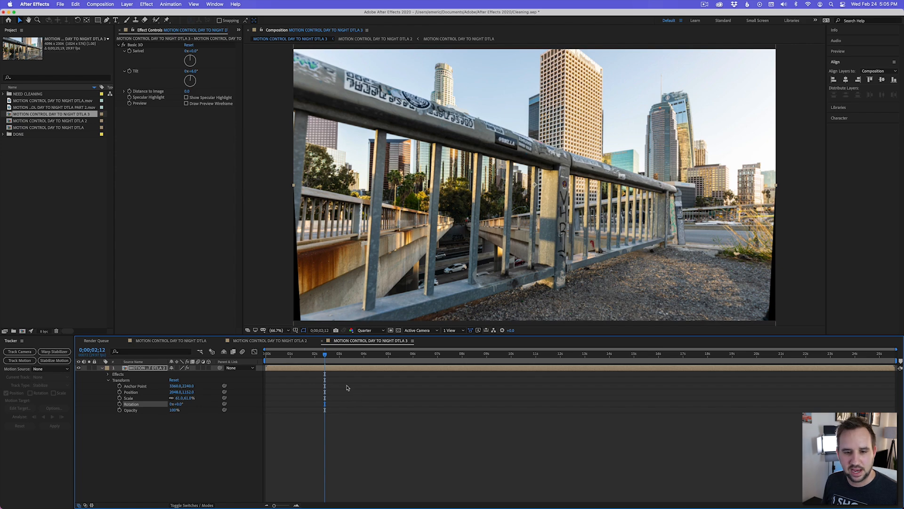
Reframe the layer at the first frame by lowering it to a Y position of about 1333 and setting its scale to 65%
key(Home)
drag(187, 391, 205, 391)
drag(210, 390, 243, 391)
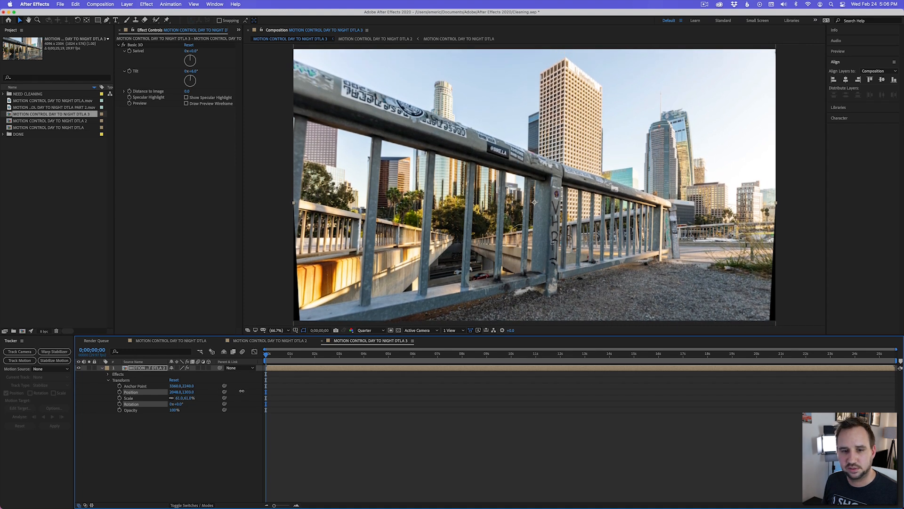
click(189, 398)
text(65)
key(Return)
drag(192, 392, 200, 391)
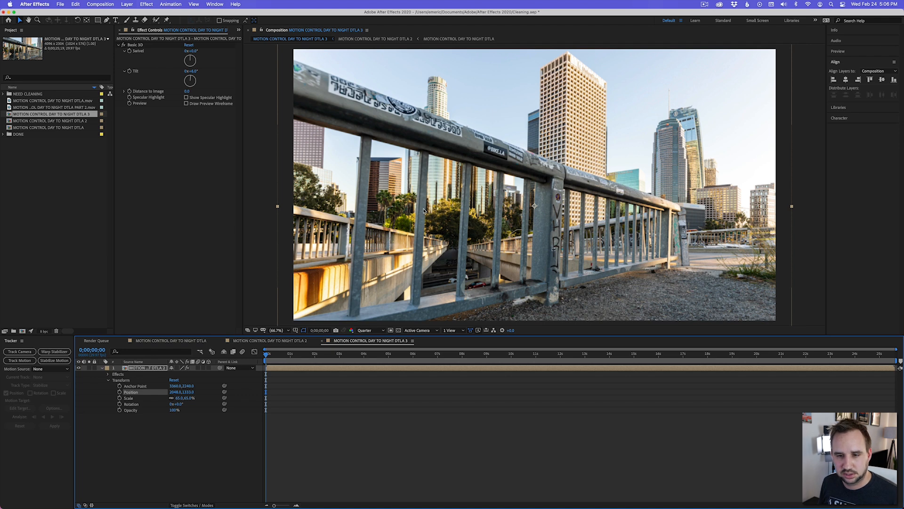
Disable the Basic 3D effect and set the layer's scale to 61%
key(comma)
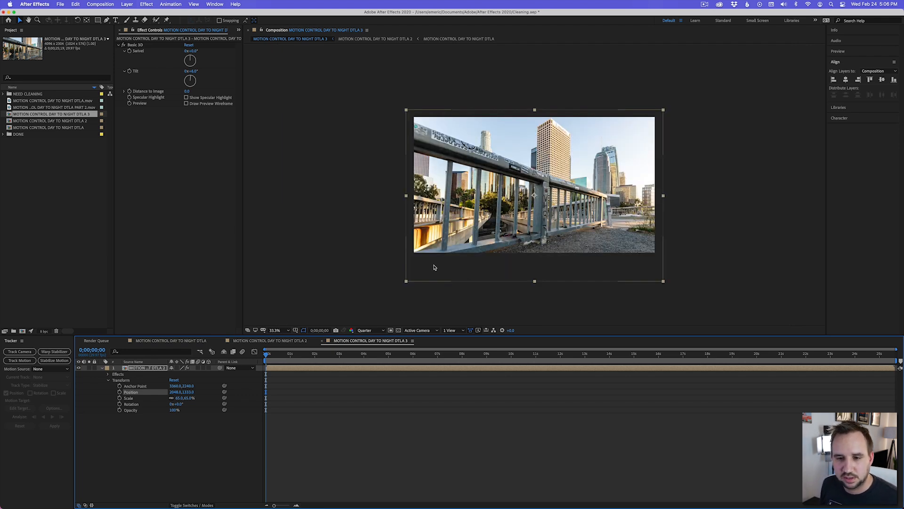
click(125, 45)
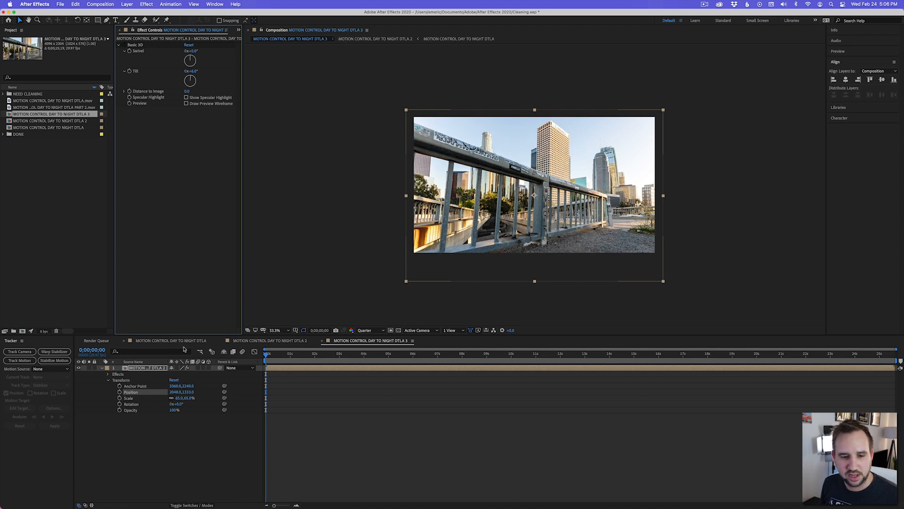
click(188, 398)
key(Return)
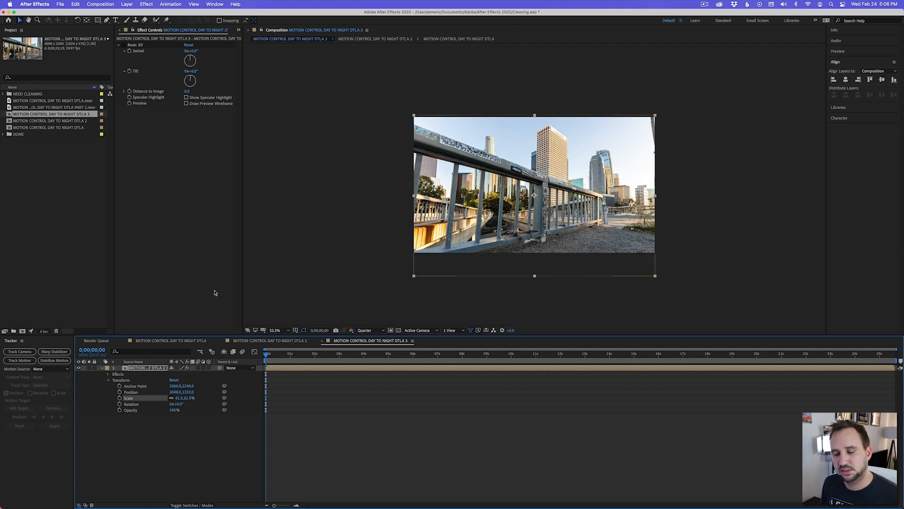
Compare the reframed shot at 66.7% magnification with Basic 3D on and off, leaving the effect disabled
key(period)
key(period)
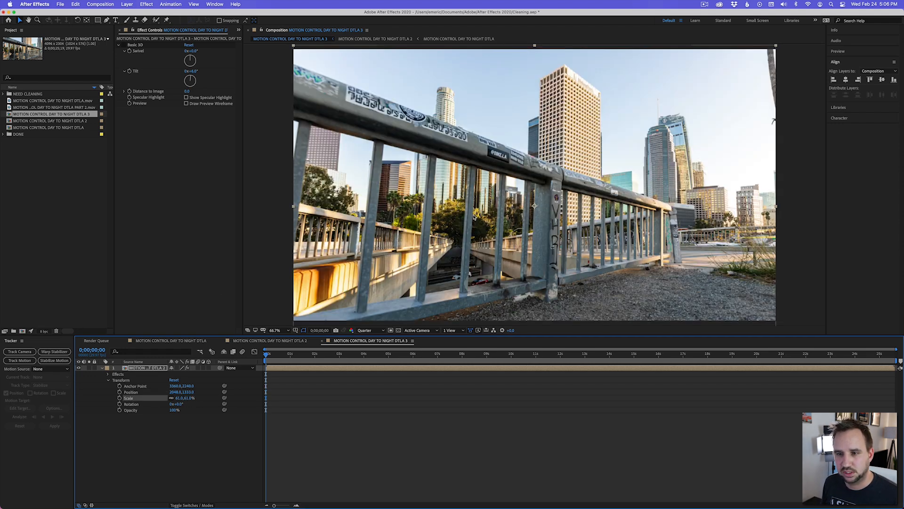
click(126, 45)
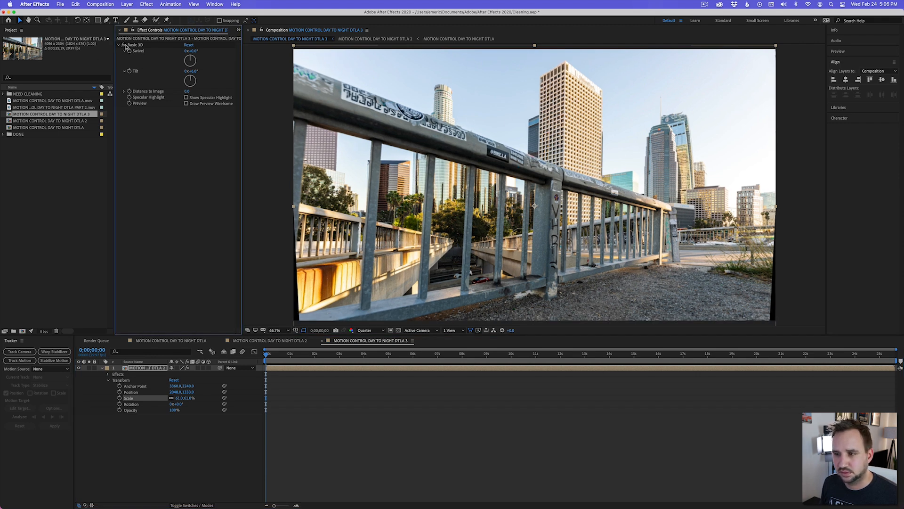
click(126, 46)
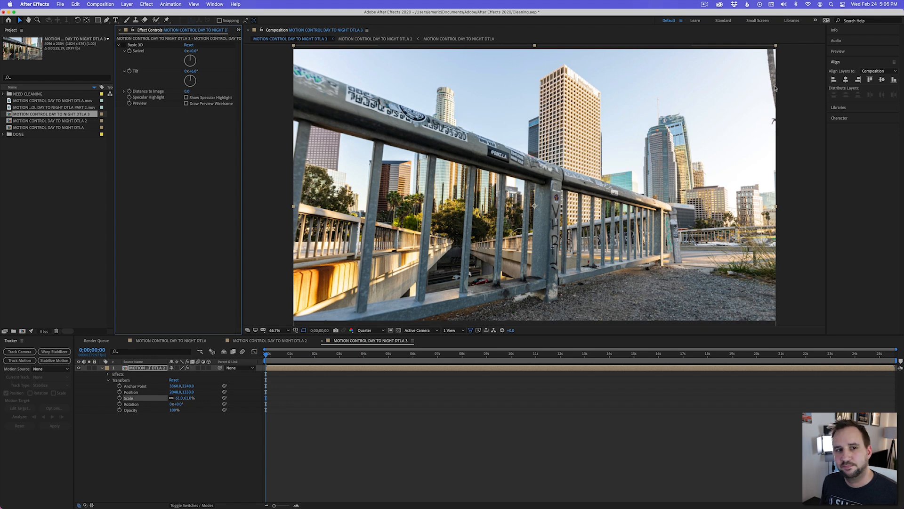
Try the shot with Basic 3D enabled, the layer scaled to 65% and its position at 1968, 1393
click(125, 46)
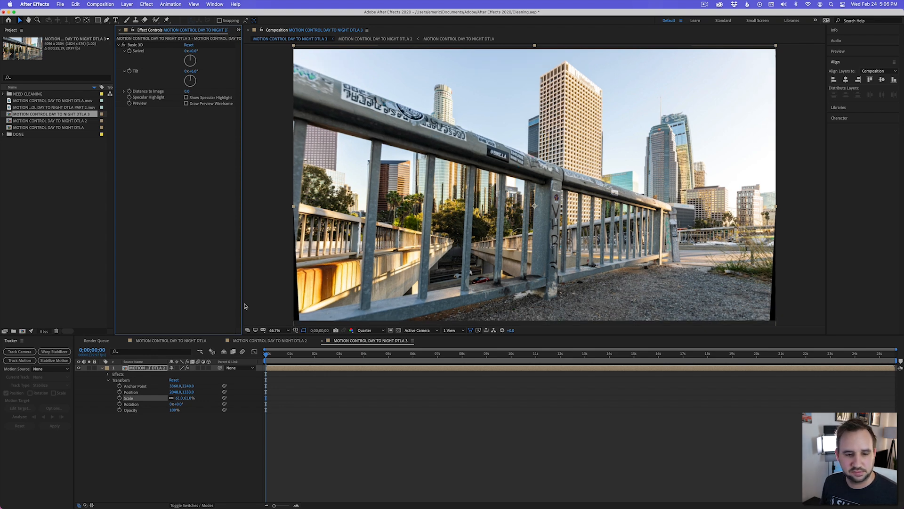
click(185, 398)
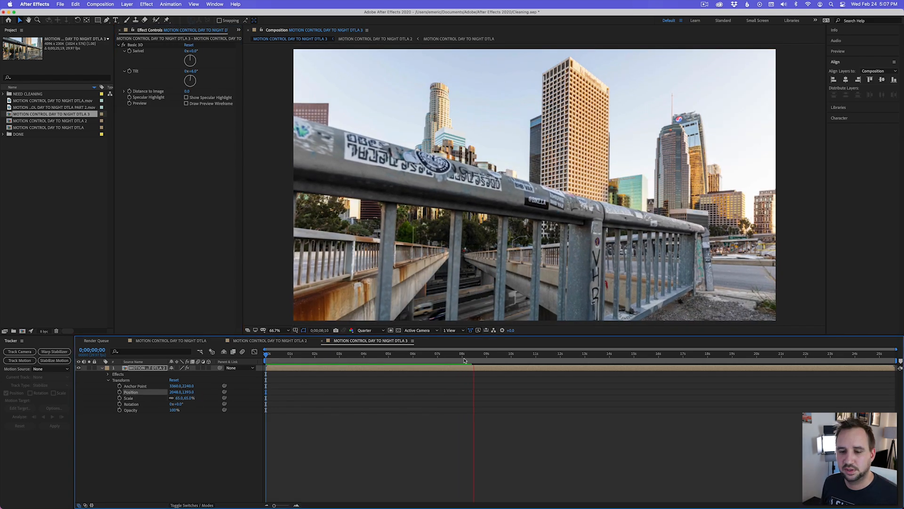
key(space)
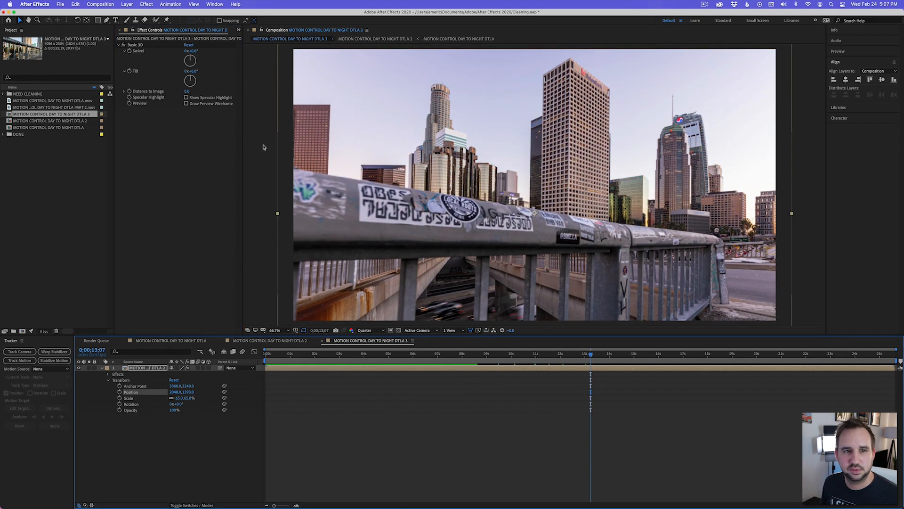
drag(175, 392, 137, 392)
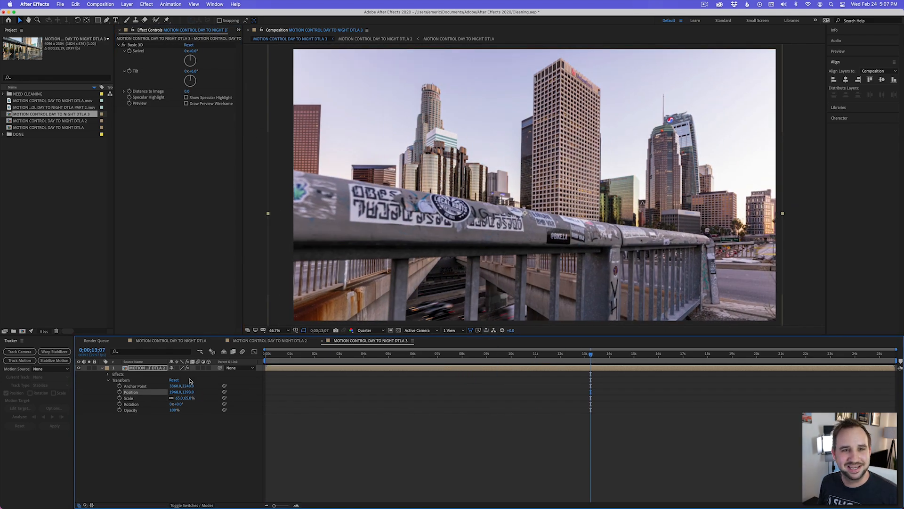
click(121, 45)
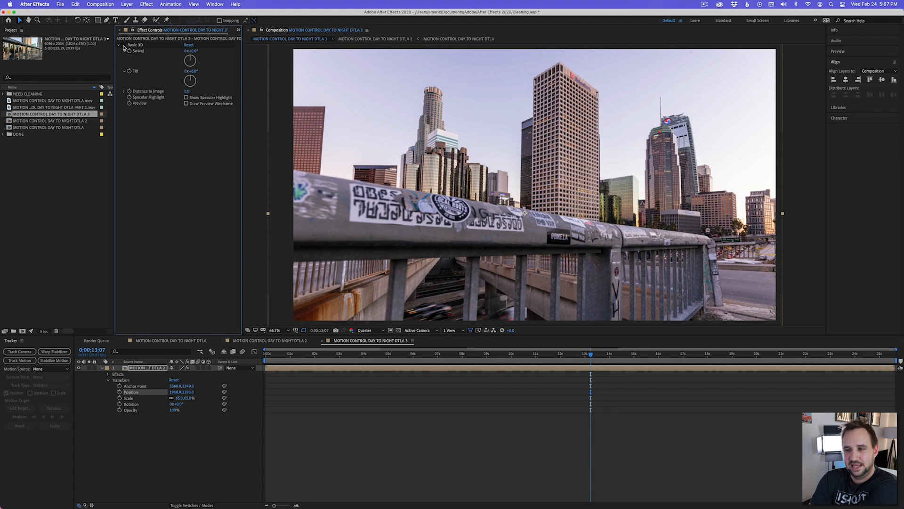
Set the layer's scale to 61% and its position to 2048, 1362
click(190, 398)
text(61)
key(Return)
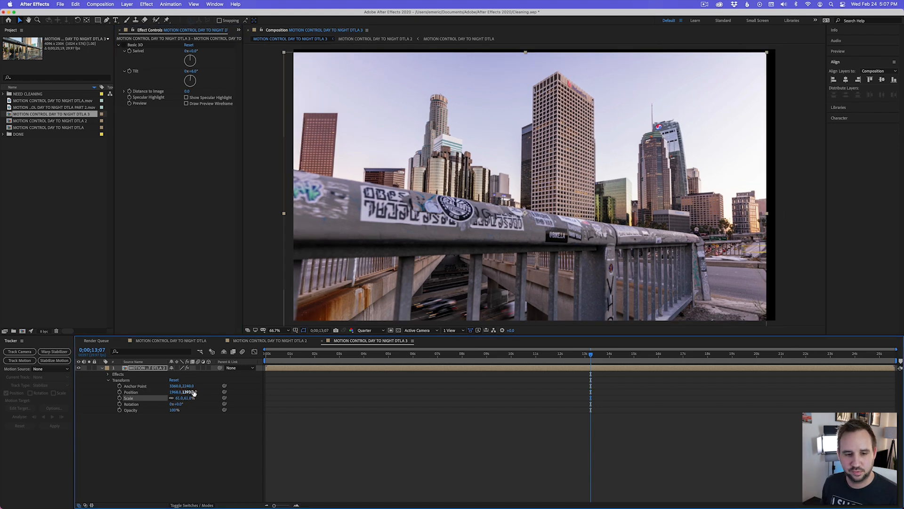
mouse_move(188, 392)
mouse_down()
mouse_move(177, 393)
mouse_move(200, 391)
mouse_up()
drag(303, 357, 251, 358)
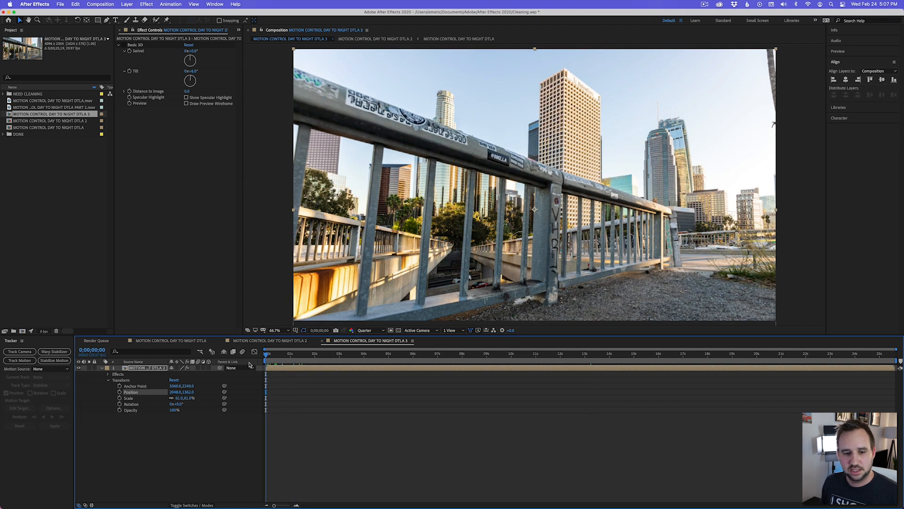
Set the layer's scale to 62.5% and its X position to about 2085 at the first frame
click(189, 398)
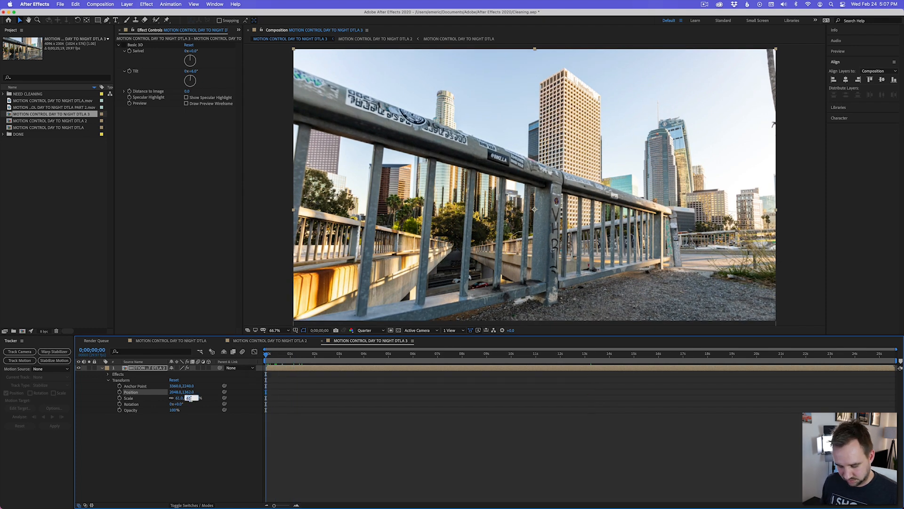
text(62)
key(Return)
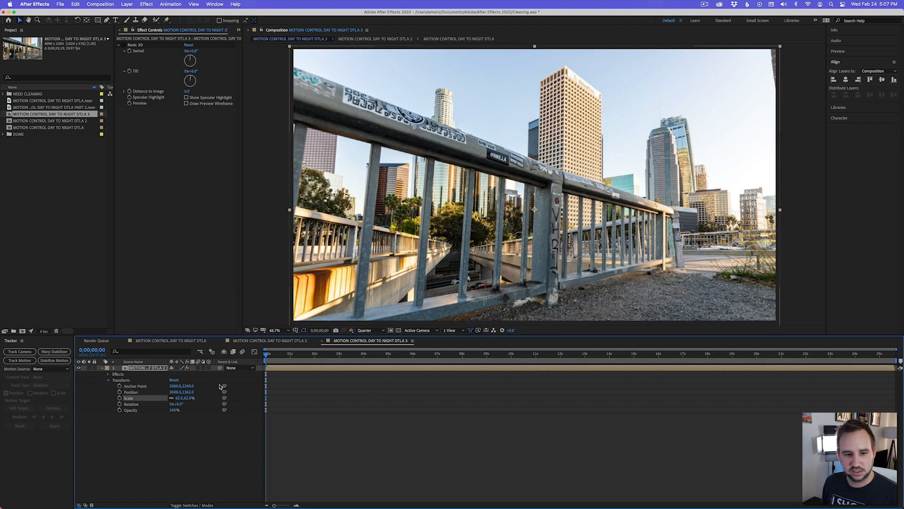
drag(178, 398, 188, 392)
Start the work area at about 0;00;02;07 and trim the composition to it
drag(266, 354, 322, 355)
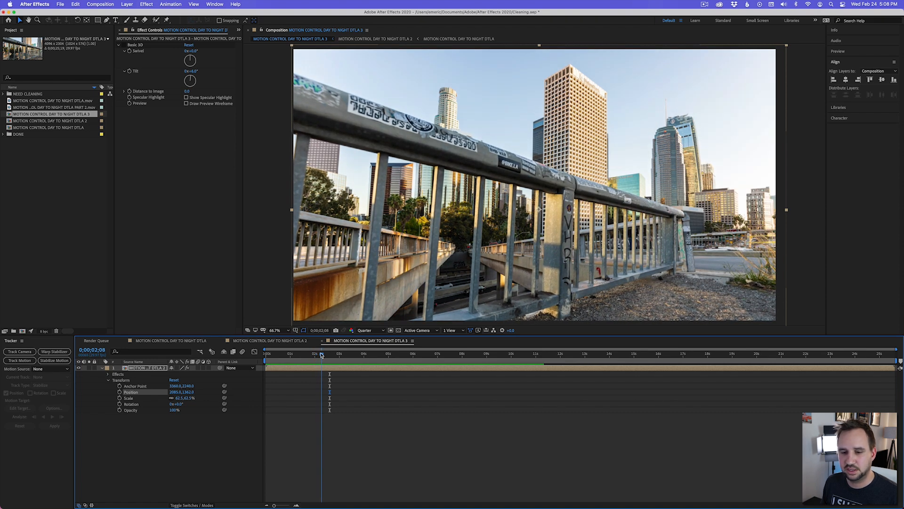
key(space)
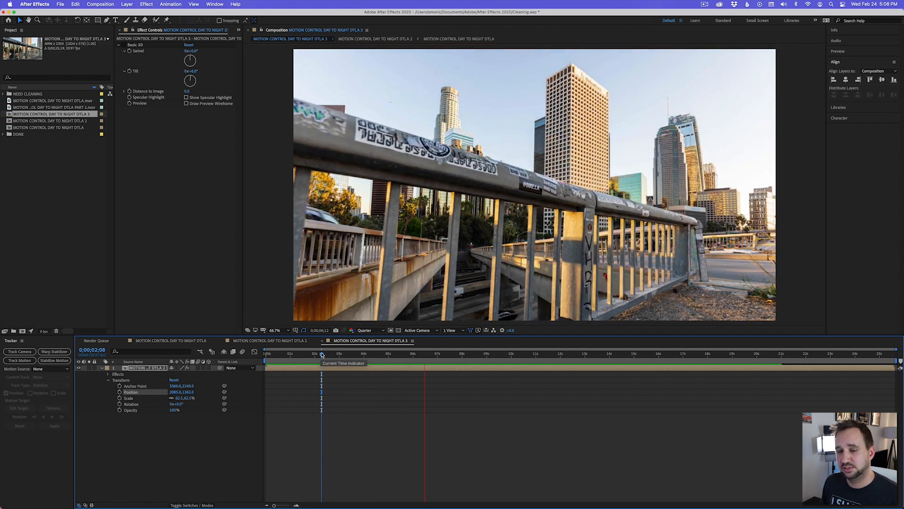
mouse_move(321, 354)
mouse_down()
mouse_move(303, 356)
mouse_move(319, 357)
mouse_up()
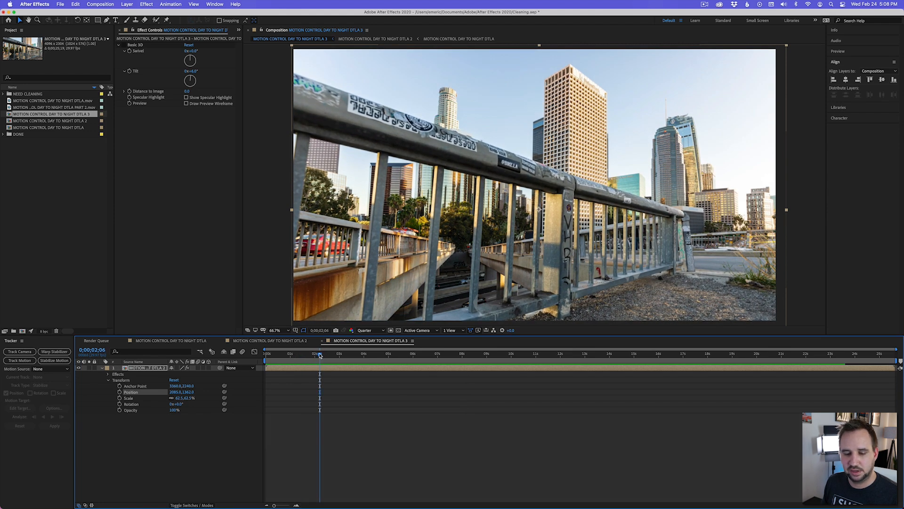
drag(266, 361, 319, 361)
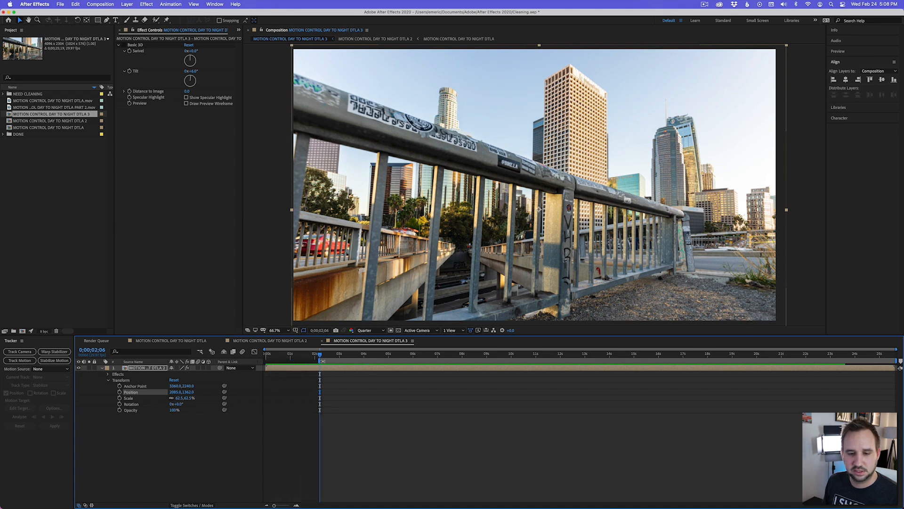
right_click(320, 361)
click(338, 385)
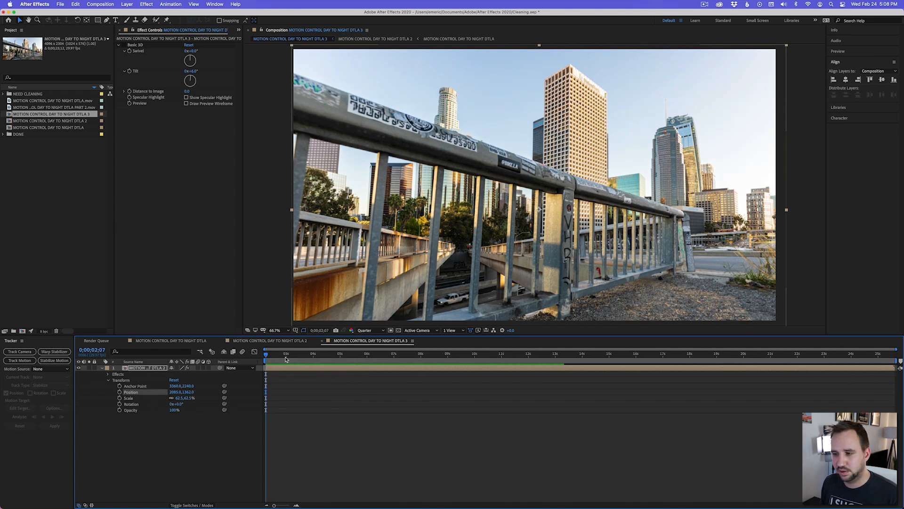
Delete the Basic 3D effect and keyframe the layer's X position from 2085 at the start to about 2025 at the end
key(space)
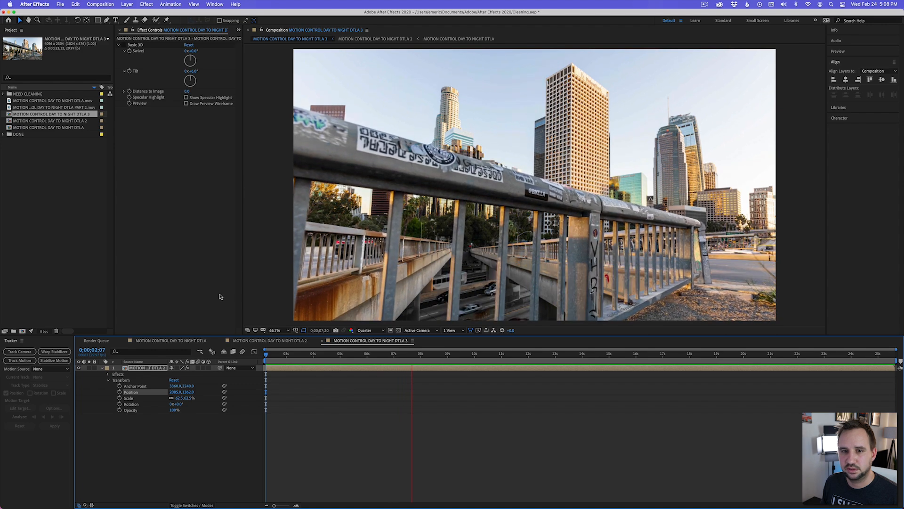
key(space)
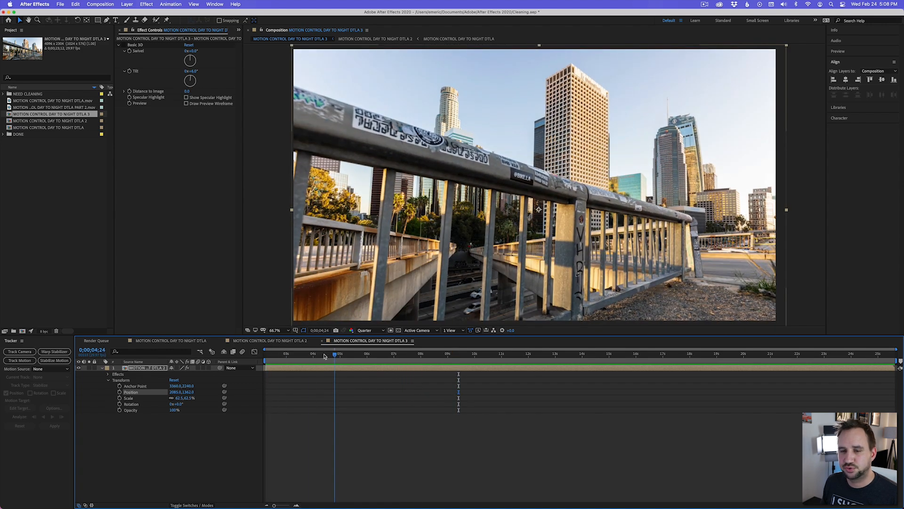
click(140, 46)
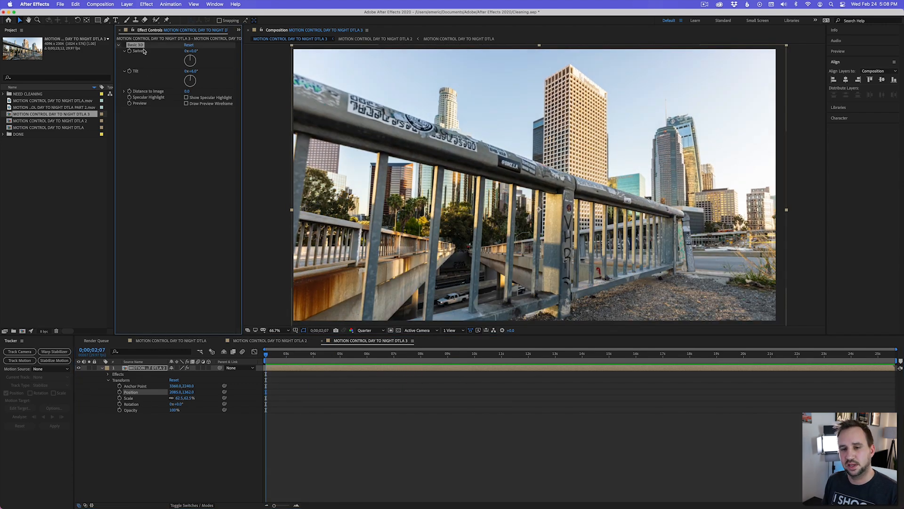
key(Delete)
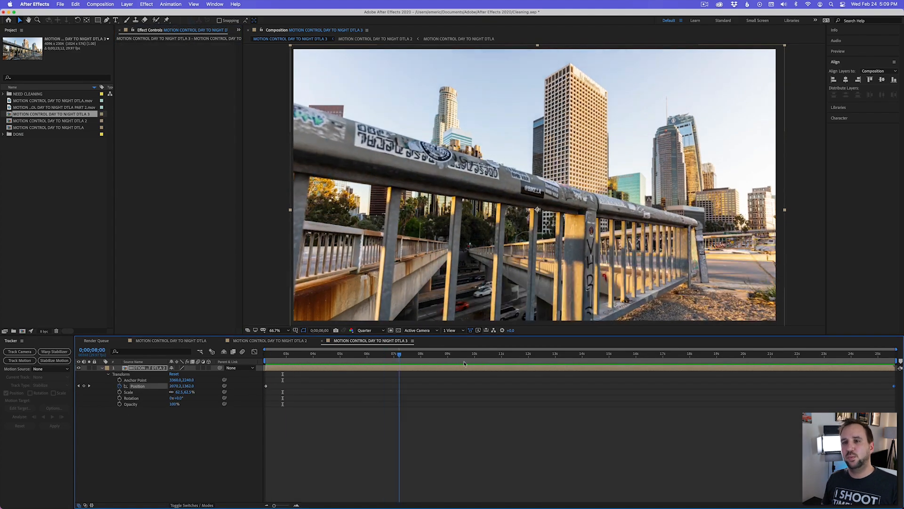
Save the project and set up a motion track of the layer's position and rotation from the first frame
drag(464, 356, 226, 352)
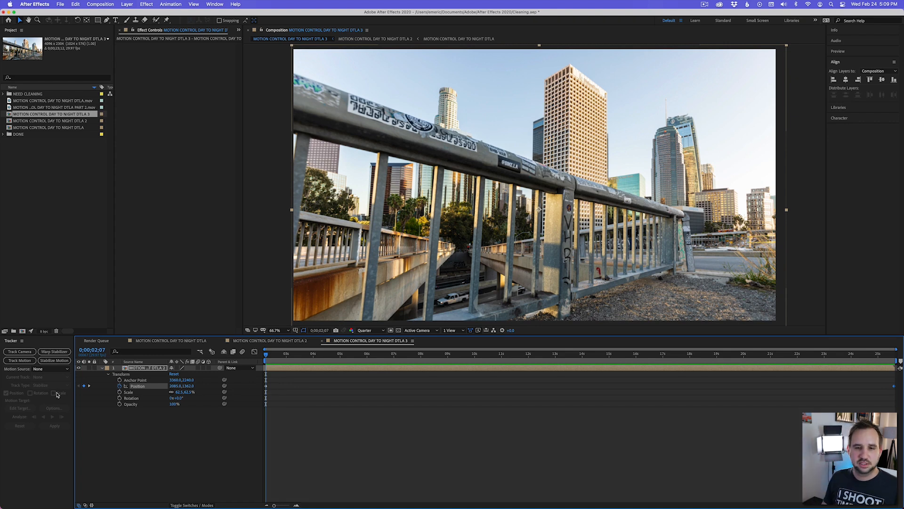
key(super+s)
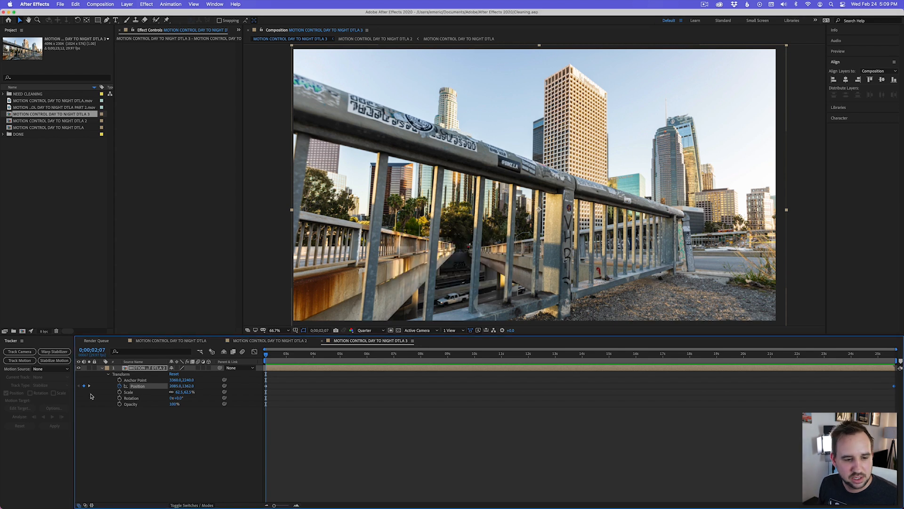
click(19, 361)
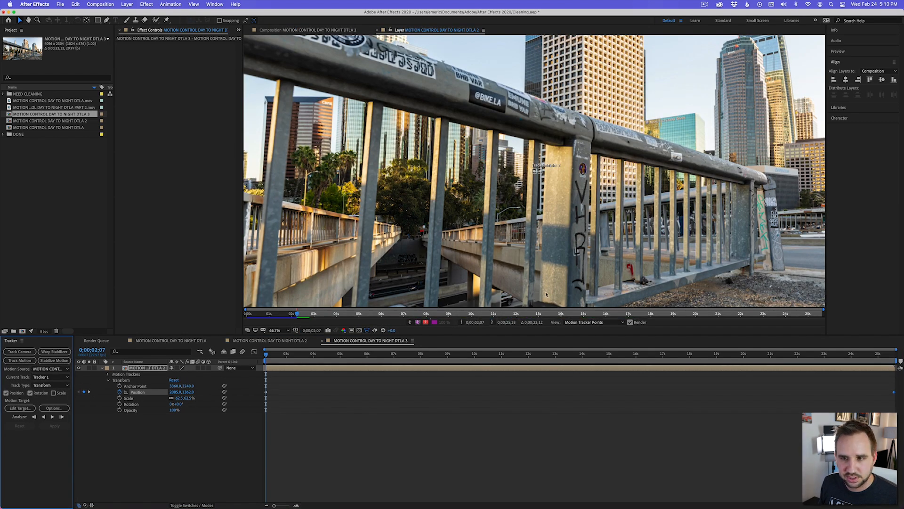
Place Track Point 1 on the top of the tall central building and Track Point 2 on the bridge railing
click(540, 172)
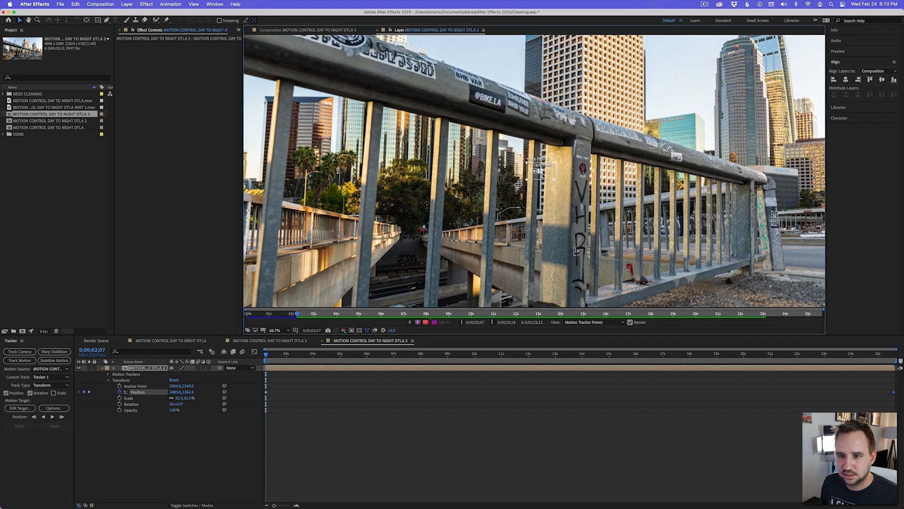
drag(542, 173, 653, 172)
click(536, 173)
scroll(599, 185, down, 2)
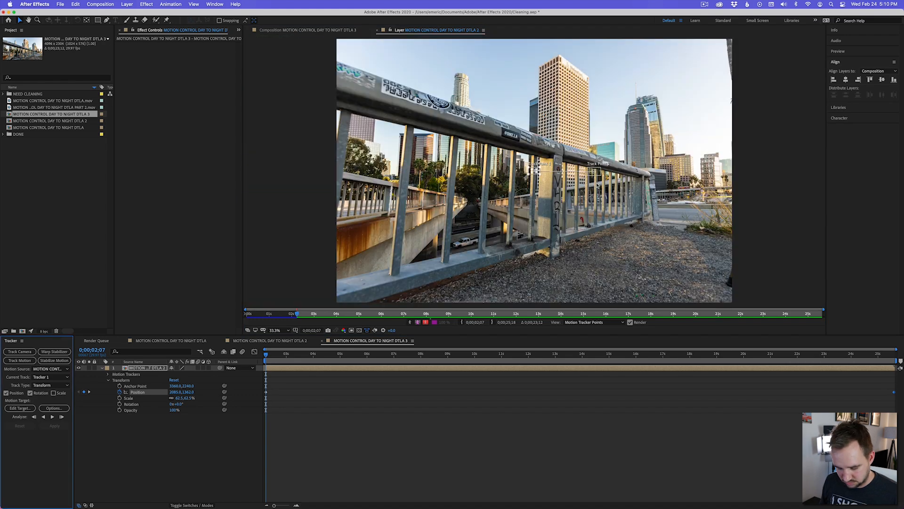
drag(583, 171, 457, 290)
scroll(535, 203, up, 2)
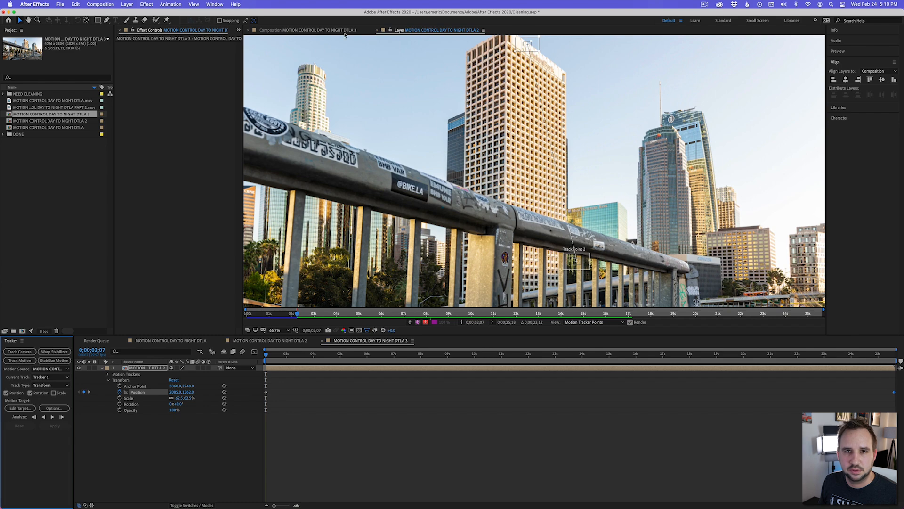
Set the composition's preview resolution to Half and return to the layer view with the track points
click(344, 31)
click(374, 330)
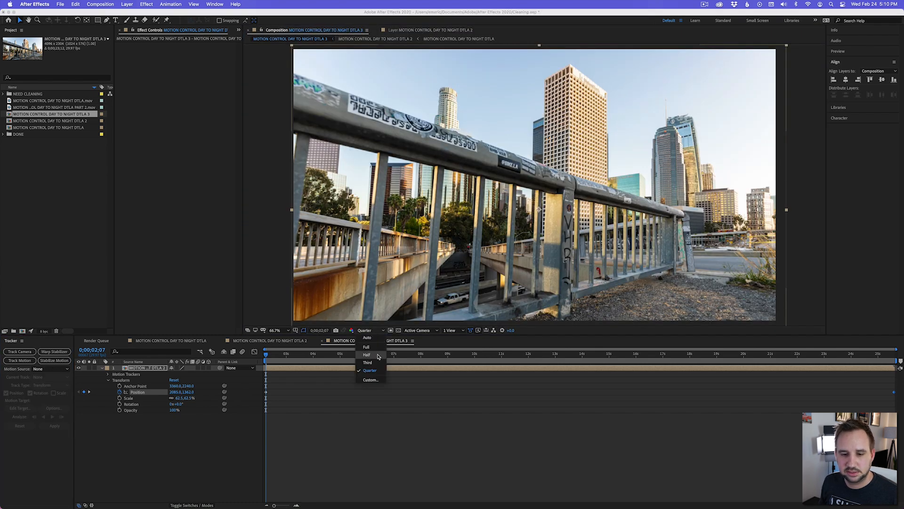
click(378, 356)
click(430, 30)
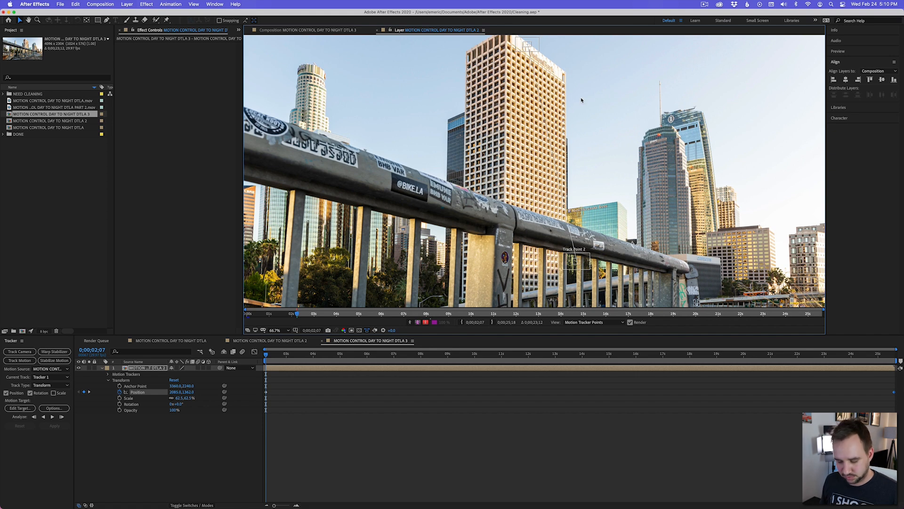
Move Track Point 1 onto the crown of the round tower behind the railing
drag(579, 86, 546, 127)
key(v)
drag(508, 98, 516, 112)
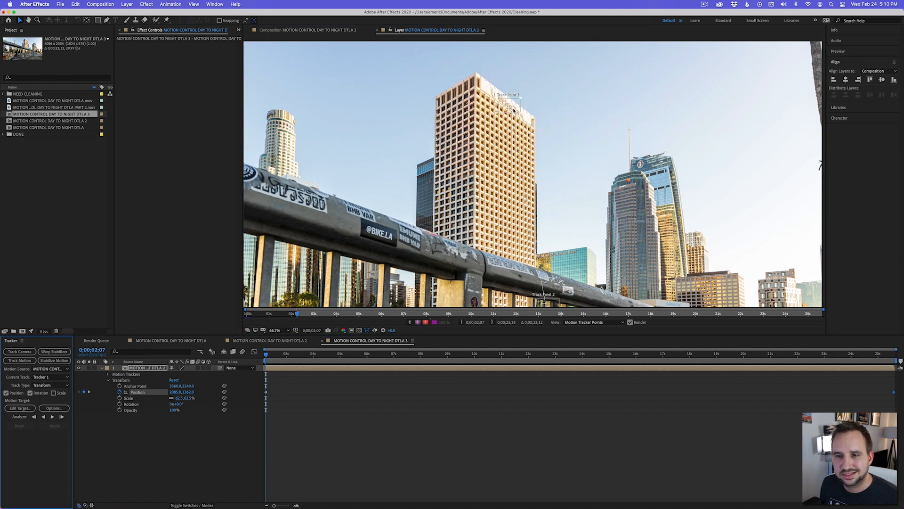
drag(516, 111, 286, 118)
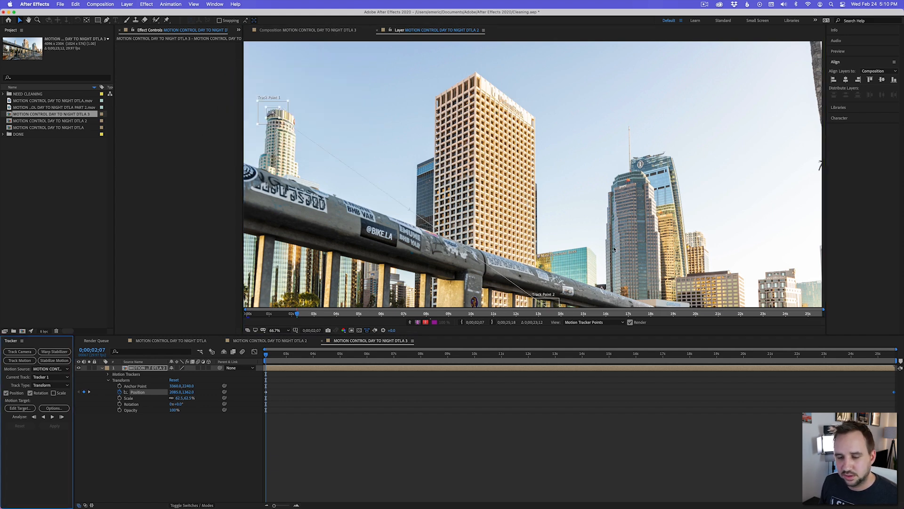
Move Track Point 2 onto the roof corner of the low building beside the glass towers
drag(611, 249, 499, 178)
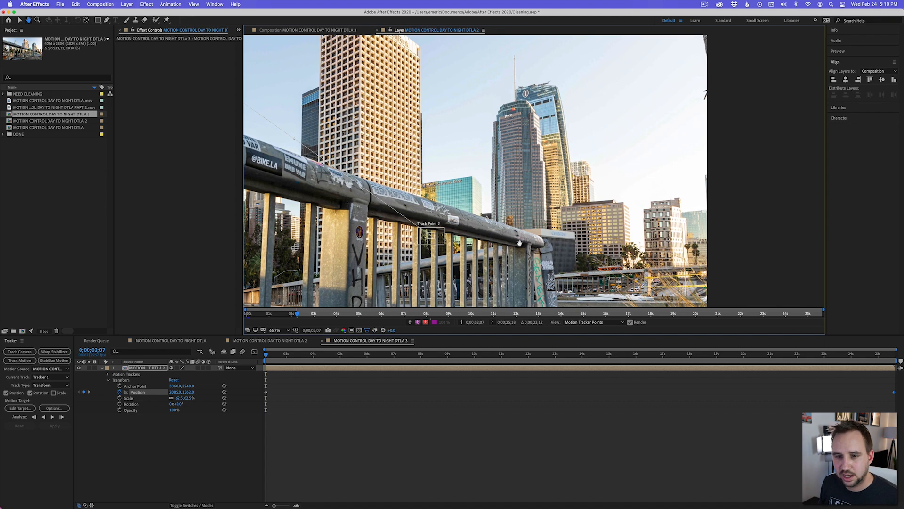
drag(447, 241, 634, 178)
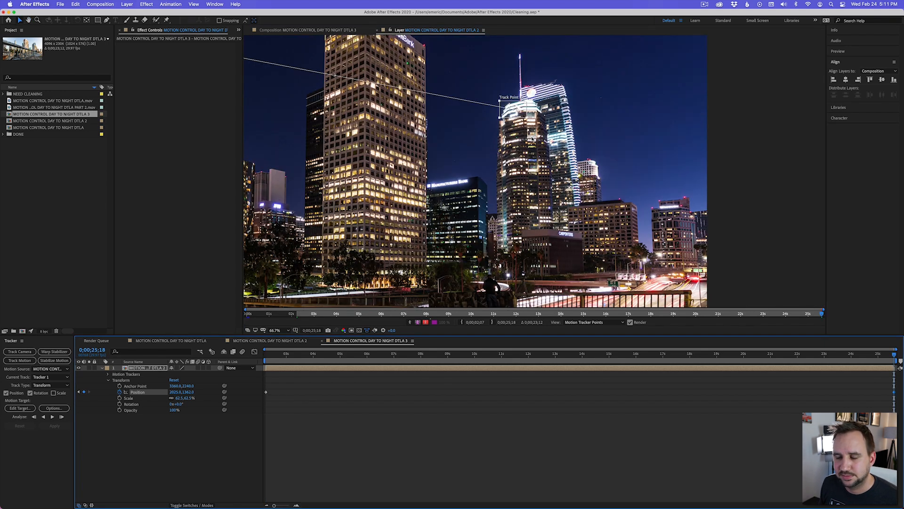
drag(524, 115, 608, 183)
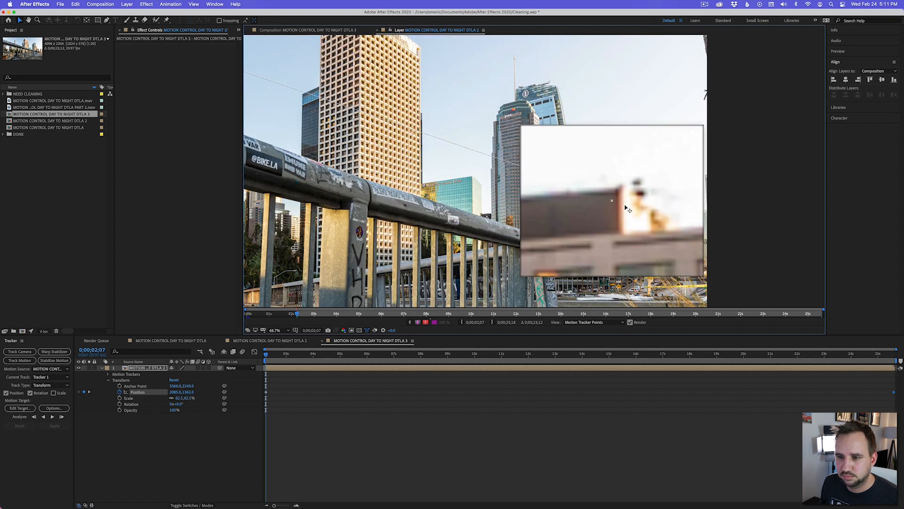
drag(628, 209, 621, 206)
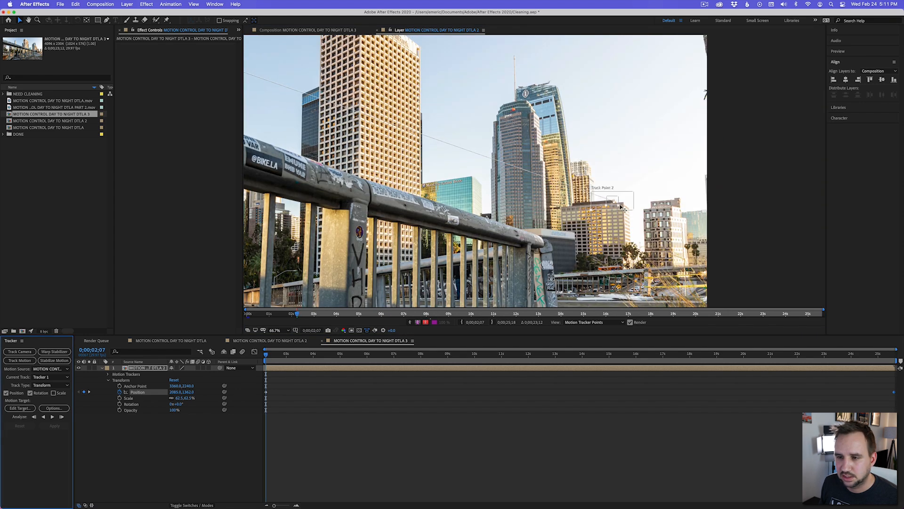
On the clip's last frame, resize Track Point 1's feature and search regions to fit the round tower's lit crown
scroll(460, 160, down, 2)
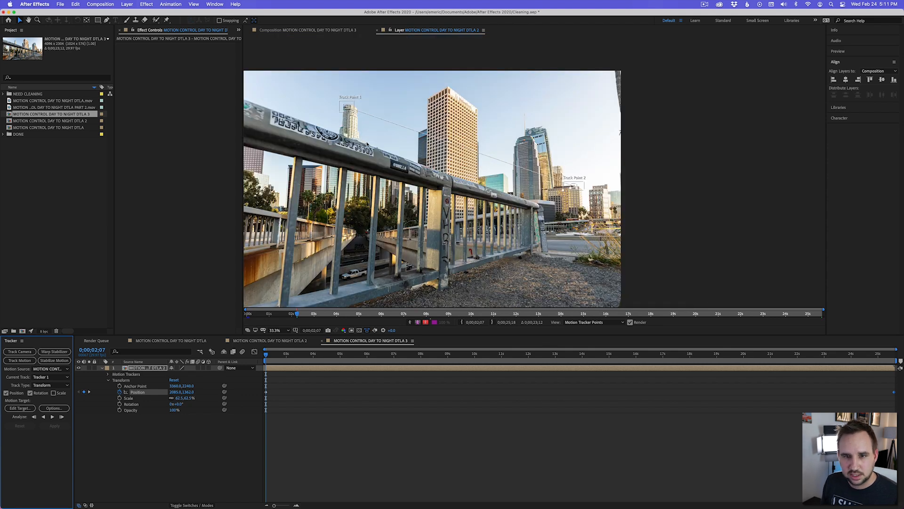
click(897, 373)
key(End)
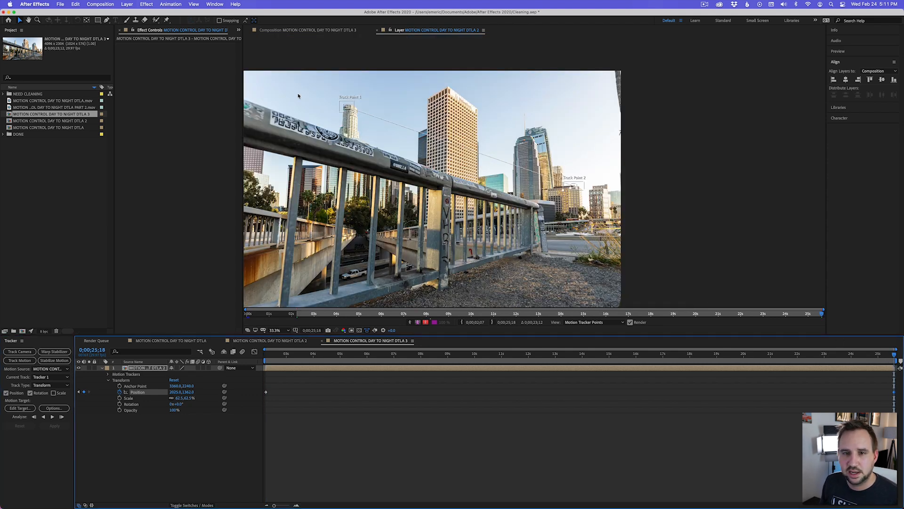
scroll(616, 152, up, 4)
key(v)
drag(599, 133, 636, 140)
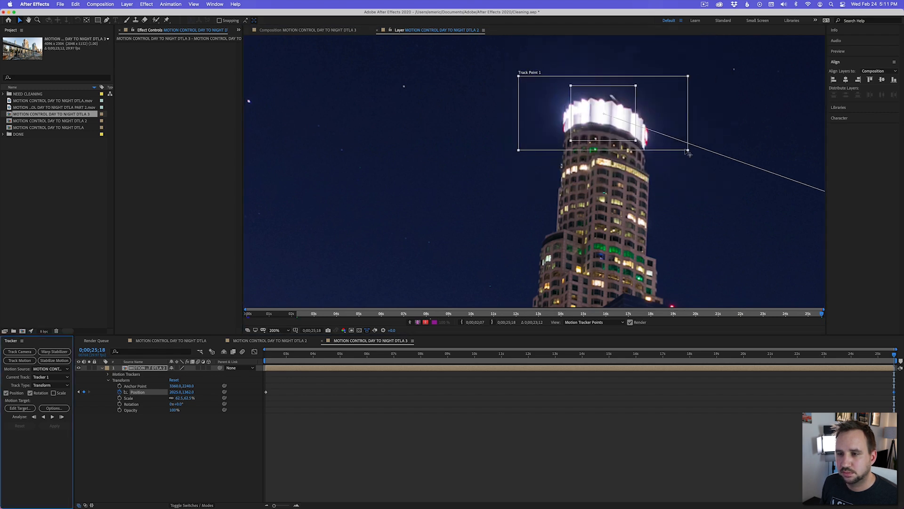
drag(689, 152, 660, 150)
Return to the clip's first frame, check both track points there, and analyze the motion forward through the clip
drag(284, 357, 255, 352)
scroll(649, 121, up, 2)
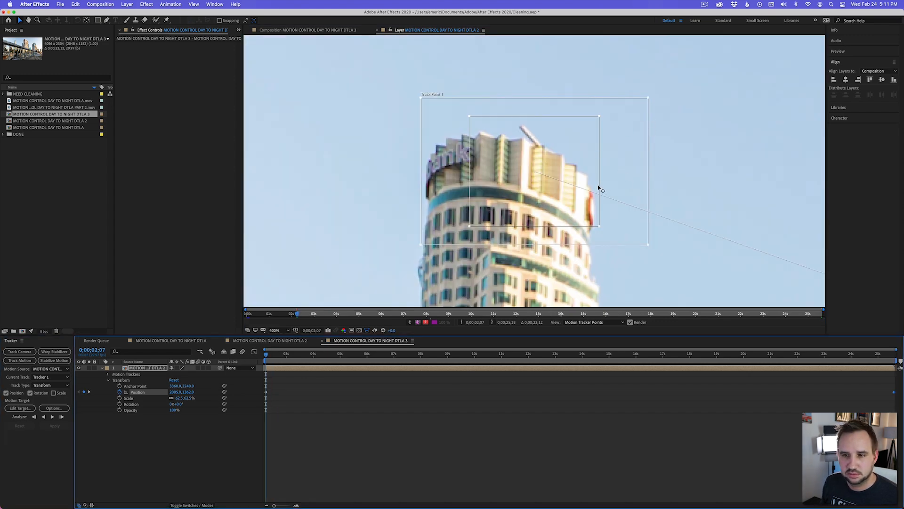
key(comma)
key(comma)
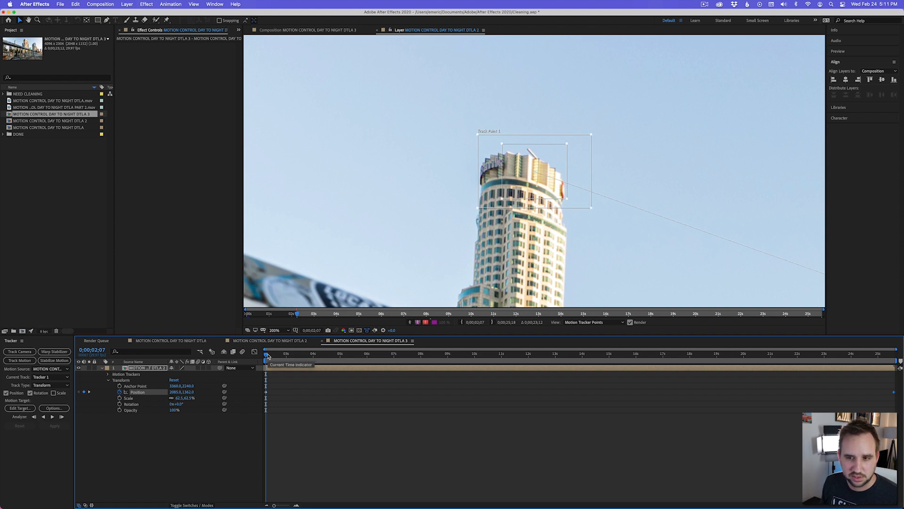
key(comma)
key(comma)
key(comma)
key(period)
drag(601, 264, 377, 194)
drag(433, 194, 440, 194)
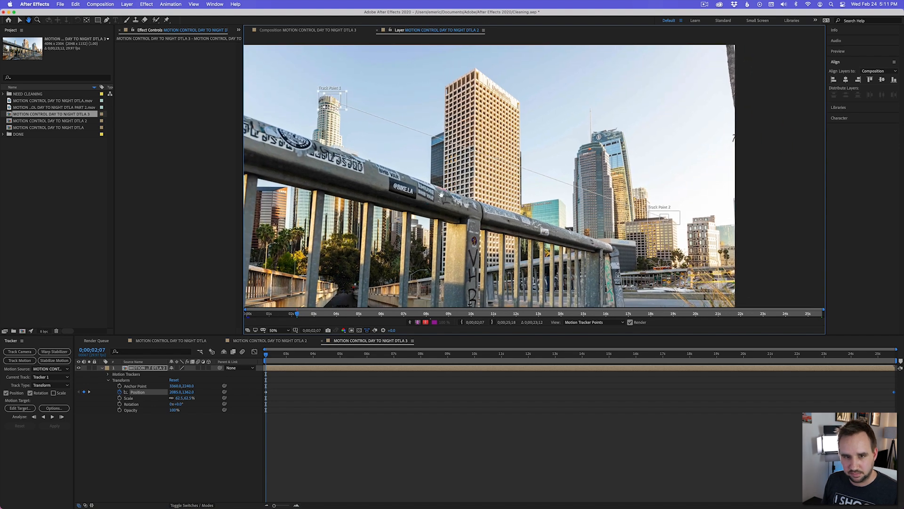
click(53, 416)
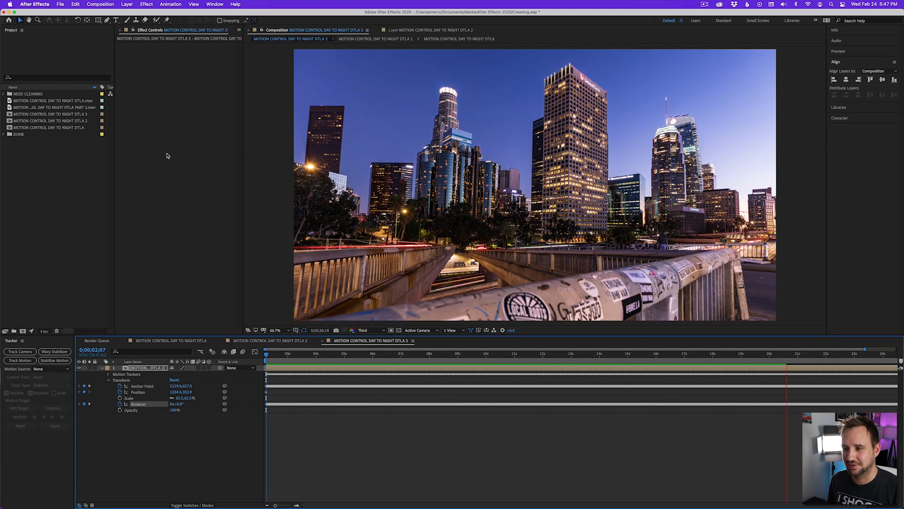
At 0;00;20;15, move Track Point 2 back onto the low building's roof corner and apply the tracker in X and Y
click(787, 356)
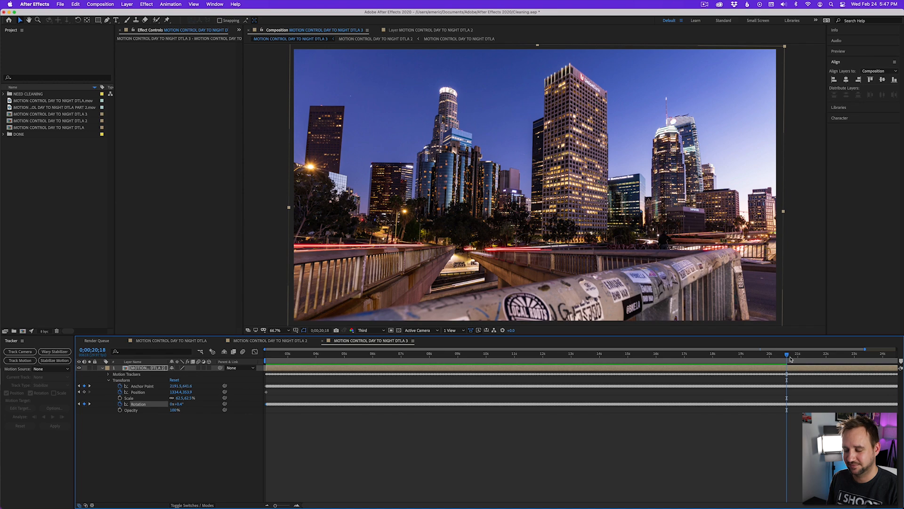
key(Page_Up)
key(Page_Up)
key(Page_Up)
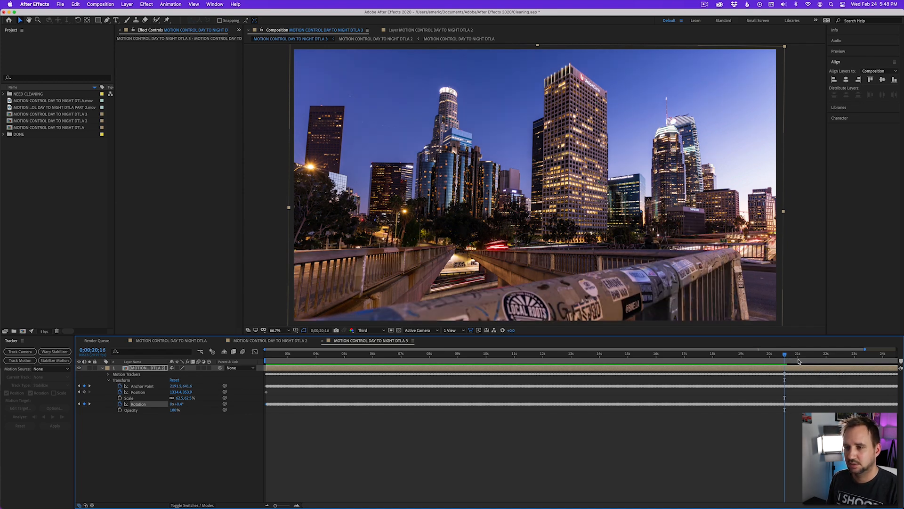
key(Page_Down)
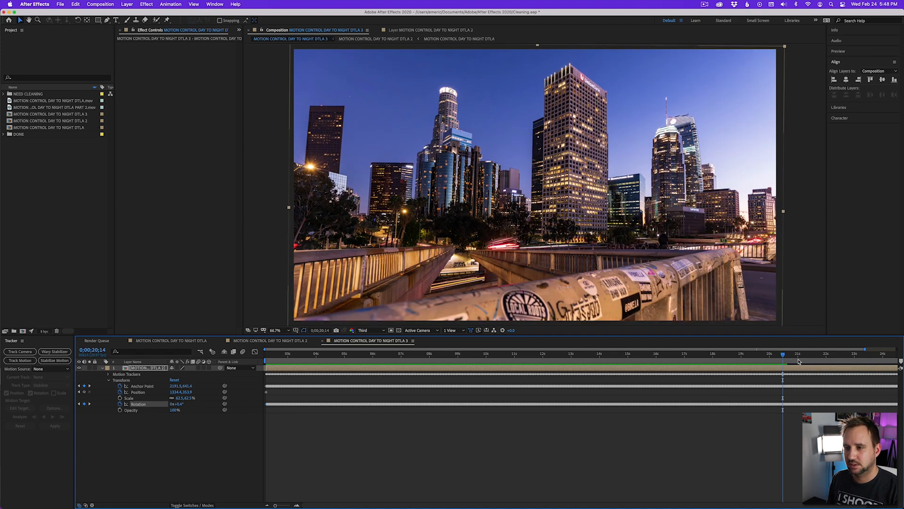
key(Page_Up)
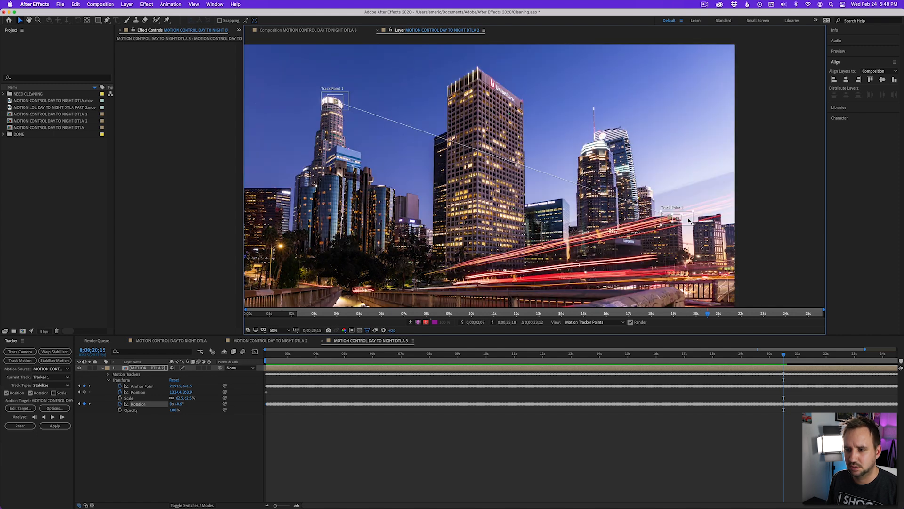
drag(688, 220, 680, 219)
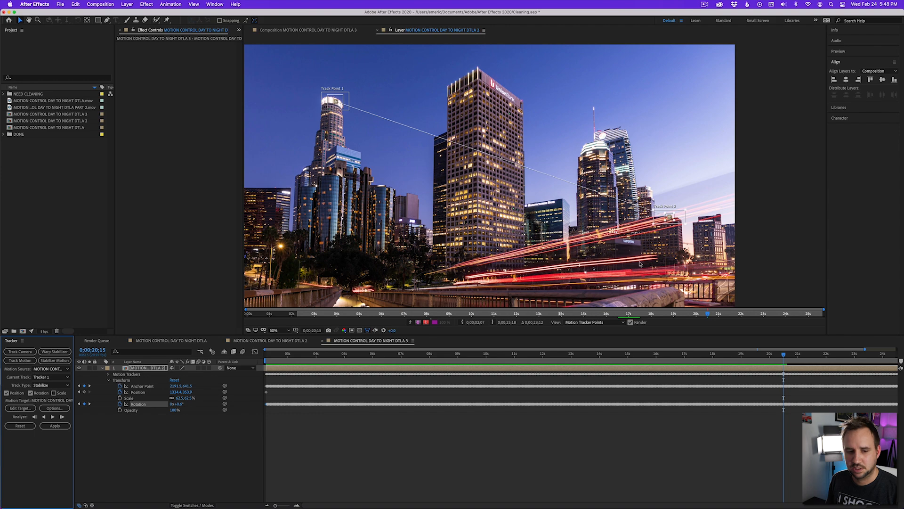
click(55, 426)
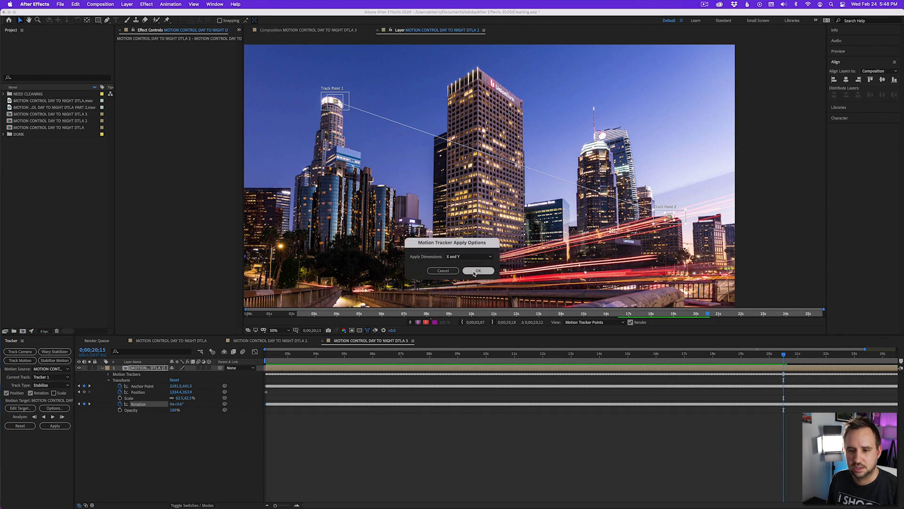
click(477, 271)
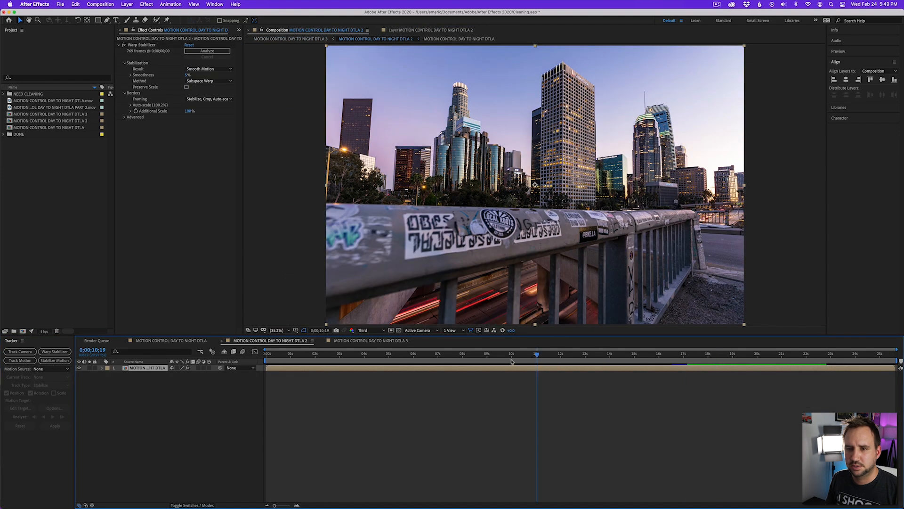
Play back the warp-stabilized composition from its start and the tracked composition to check the smoothness of the motion
key(Home)
key(space)
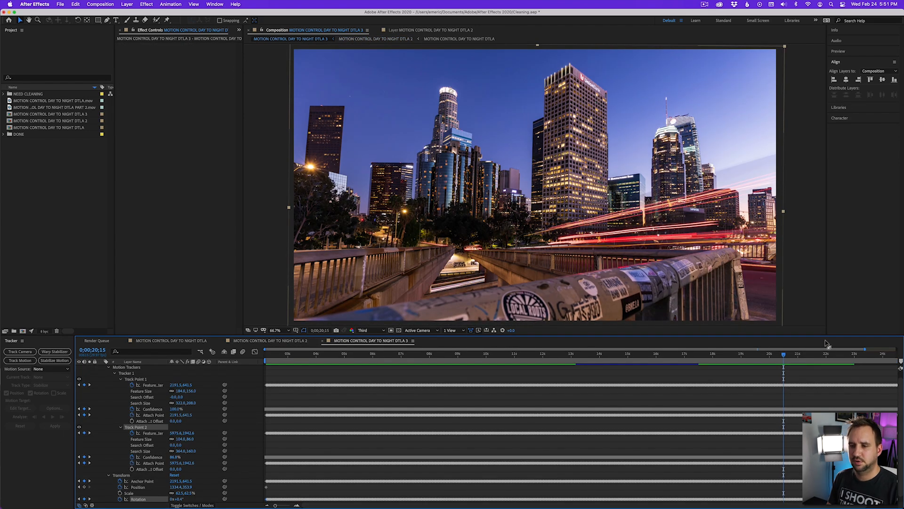
key(space)
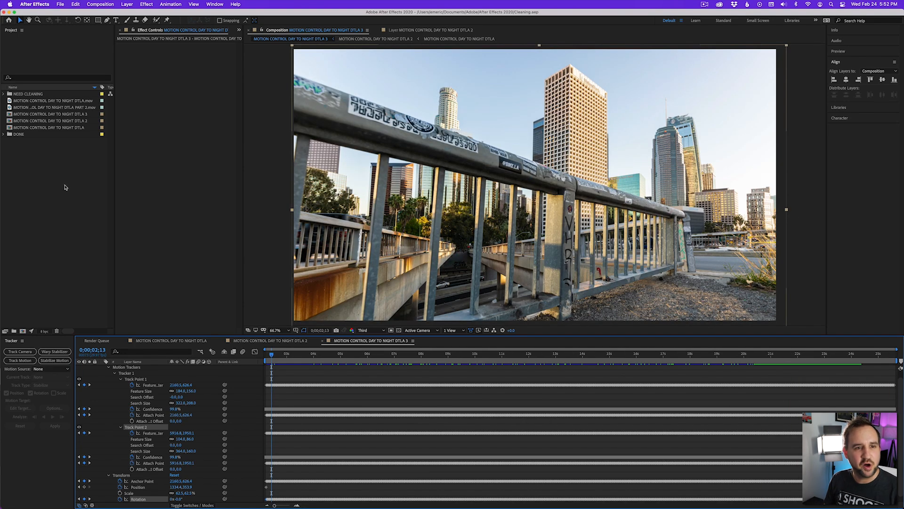
Nest MOTION CONTROL DAY TO NIGHT DTLA 3 in a new composition, duplicate its layer, and get the Pen tool ready
click(58, 115)
drag(31, 335, 23, 330)
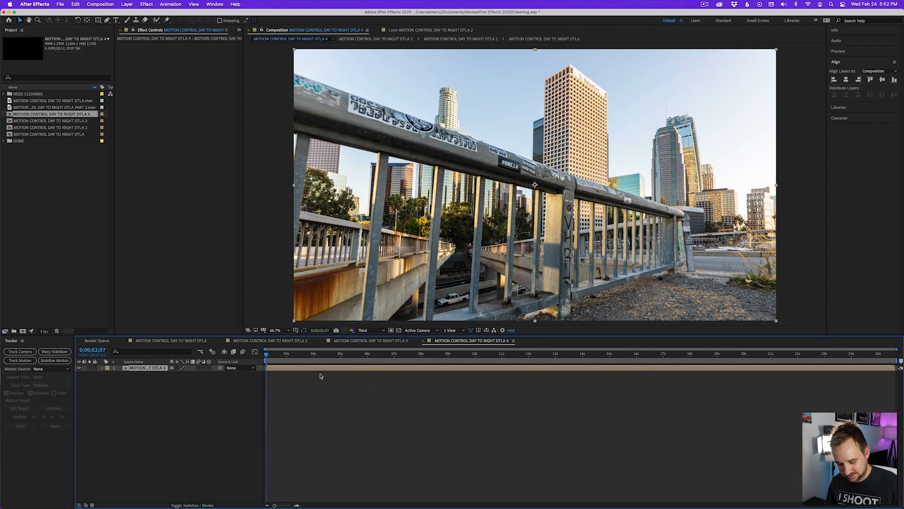
key(super+d)
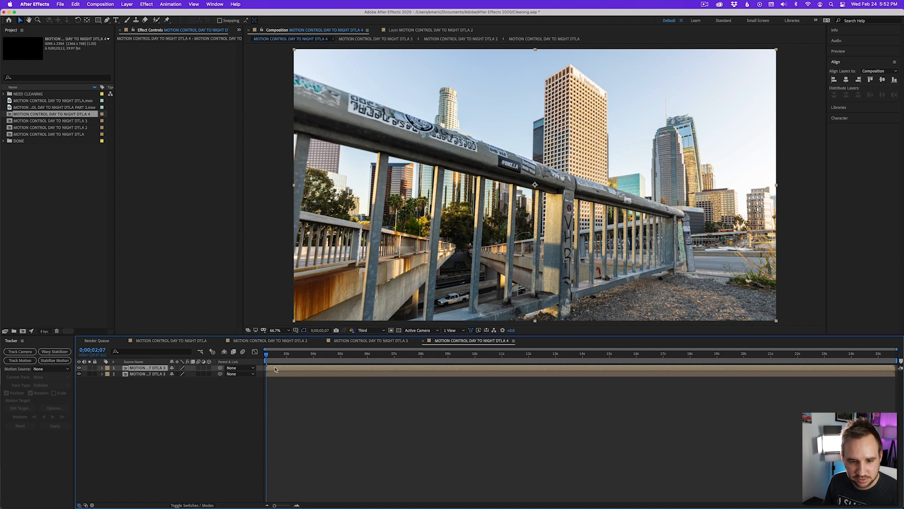
key(equal)
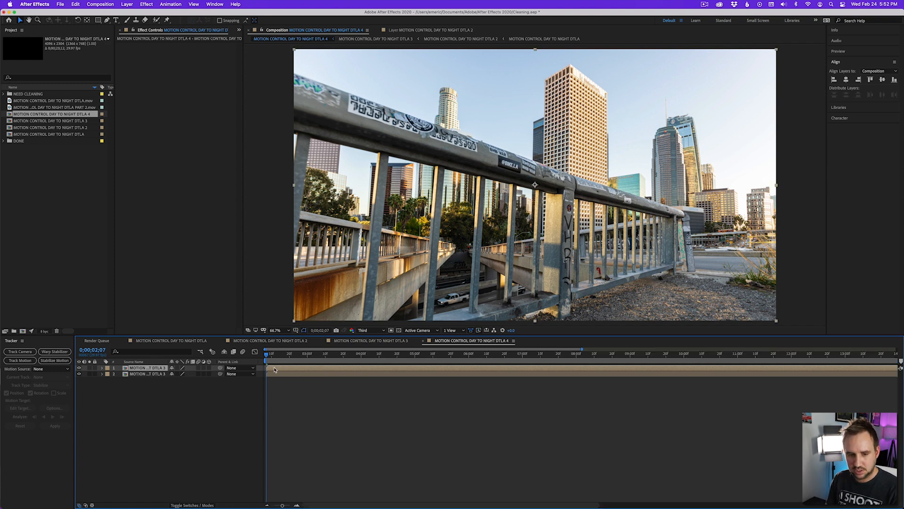
key(comma)
key(g)
click(660, 182)
click(157, 368)
key(Delete)
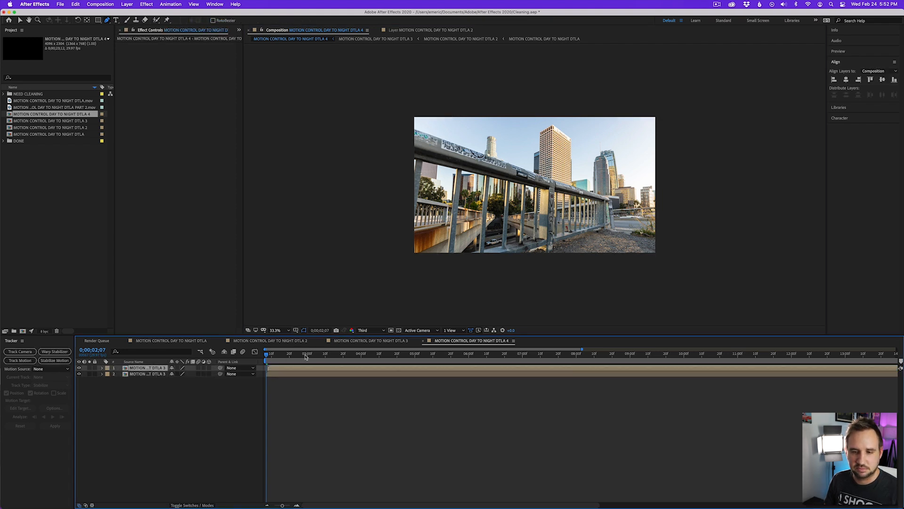
At 0;00;03;26, trace a mask on the top layer along the skyline, from beyond the frame's right edge to the round tower
drag(302, 355, 354, 354)
click(660, 180)
click(631, 181)
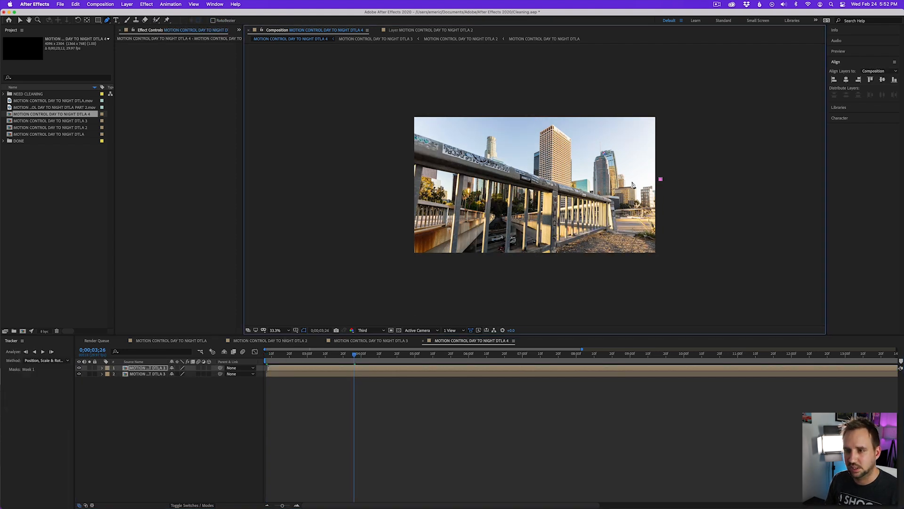
click(596, 137)
click(590, 159)
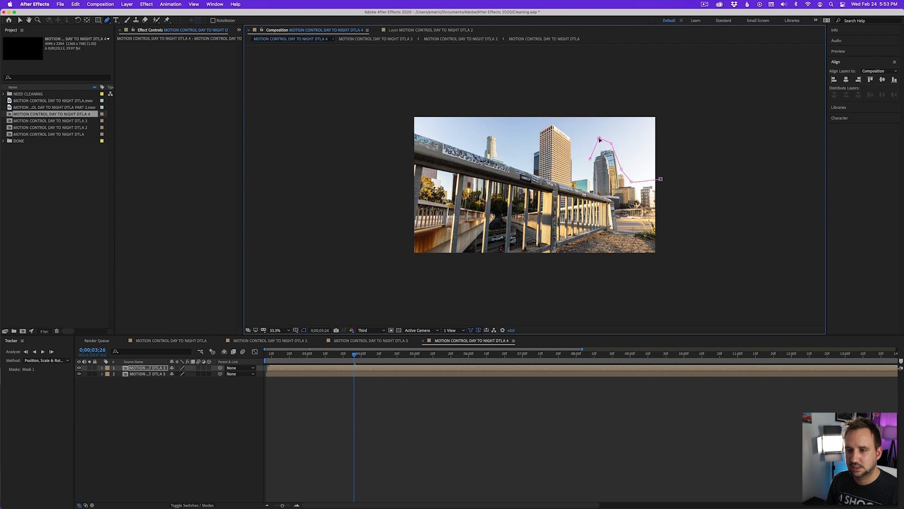
click(590, 173)
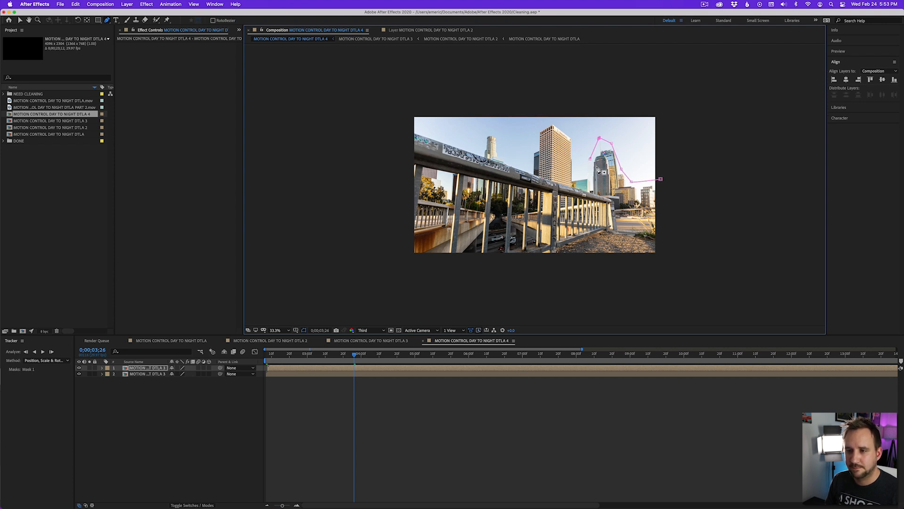
click(590, 173)
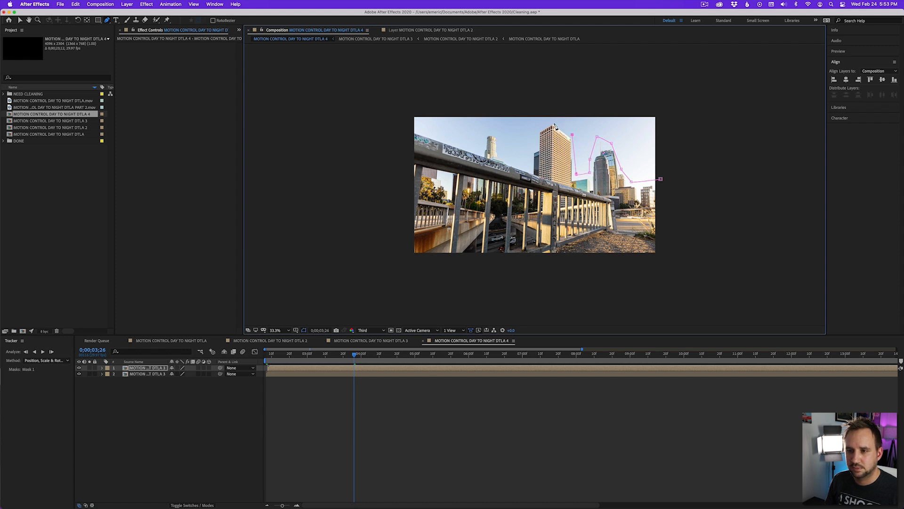
click(536, 128)
click(528, 164)
click(503, 156)
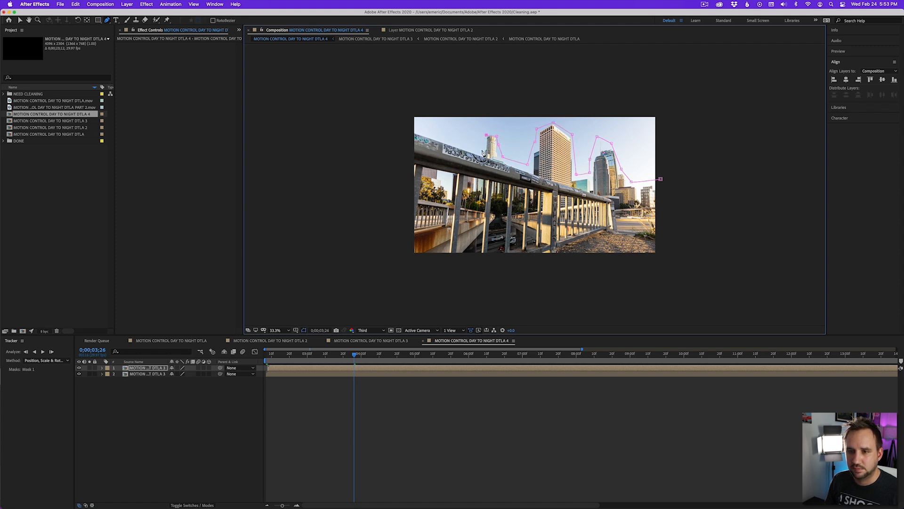
Close the sky mask around the outside of the frame and adjust its point beside the glass towers
click(403, 106)
click(622, 103)
click(676, 119)
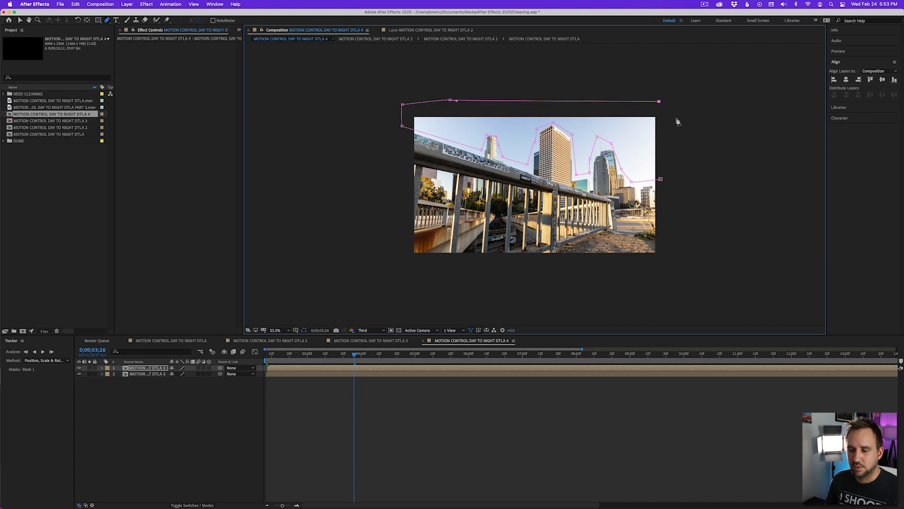
scroll(677, 121, up, 1)
click(753, 170)
click(495, 193)
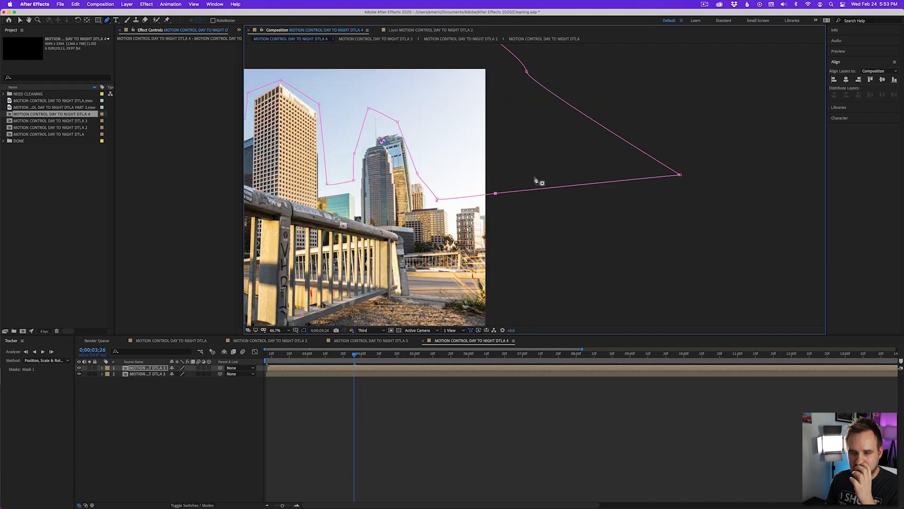
scroll(537, 184, down, 2)
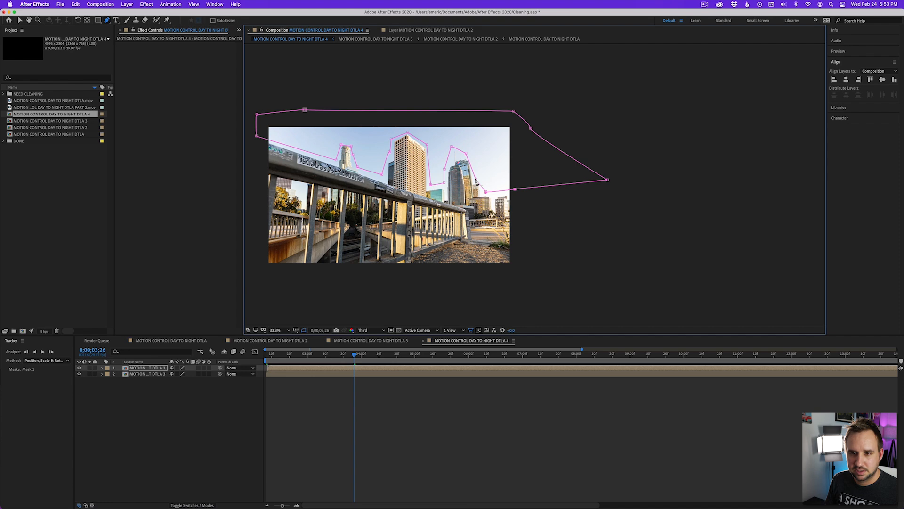
drag(466, 152, 470, 154)
Fit the composition in the viewer and play it from the start to check the sky above the mask edge
click(269, 359)
key(shift+slash)
key(space)
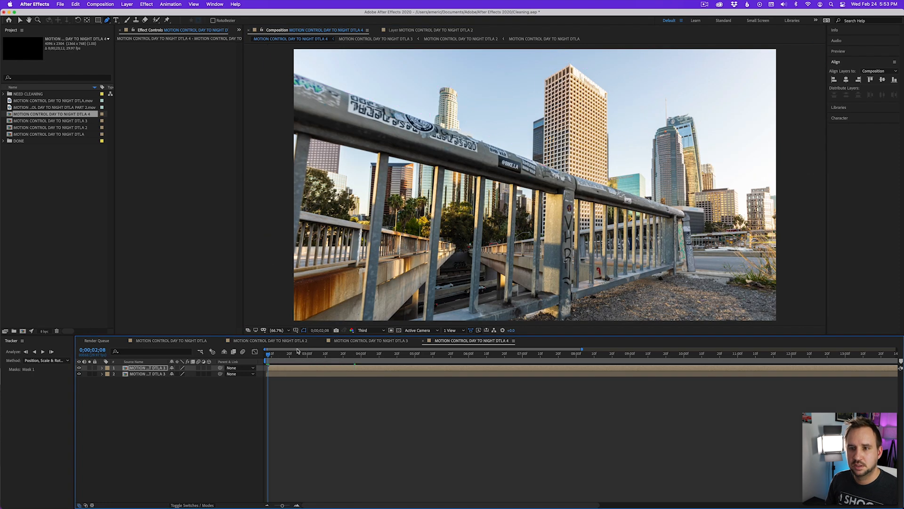
key(space)
Set the masked top layer's blending mode to Lighten and scrub through the timeline to check the sky
right_click(149, 368)
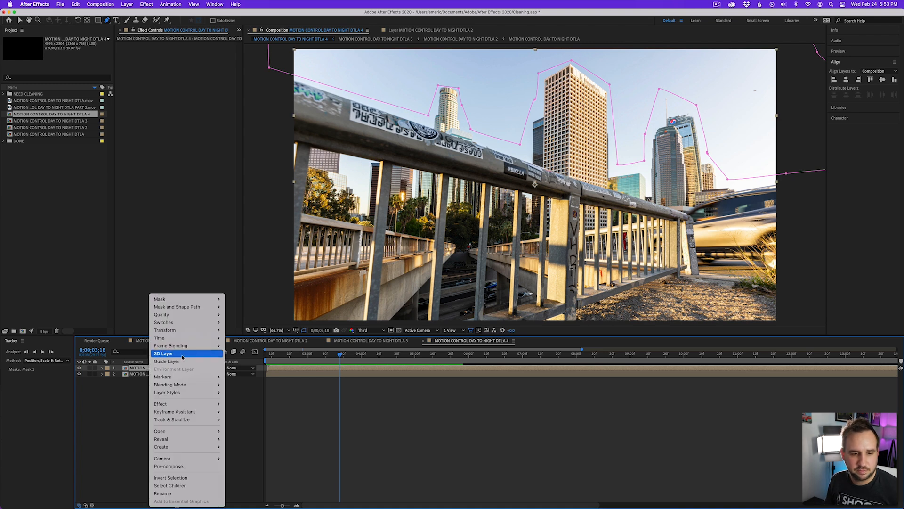
mouse_move(189, 387)
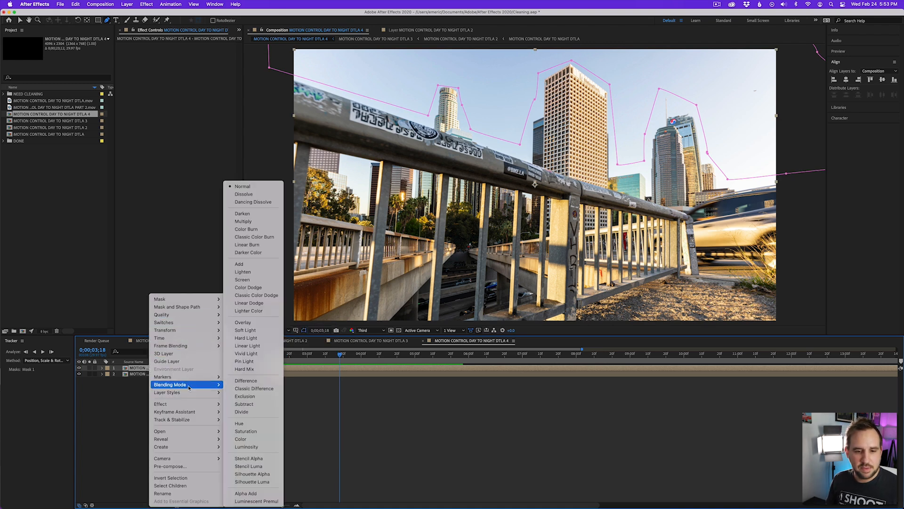
click(262, 273)
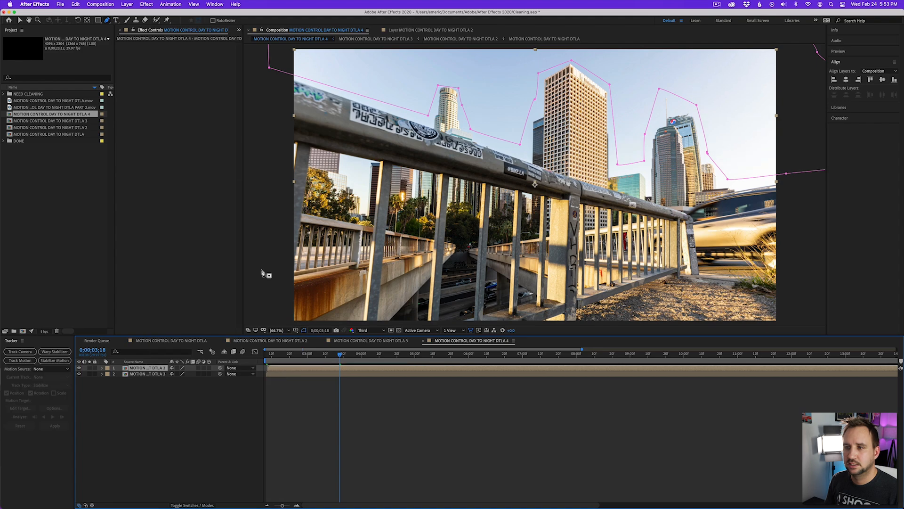
drag(339, 356, 296, 381)
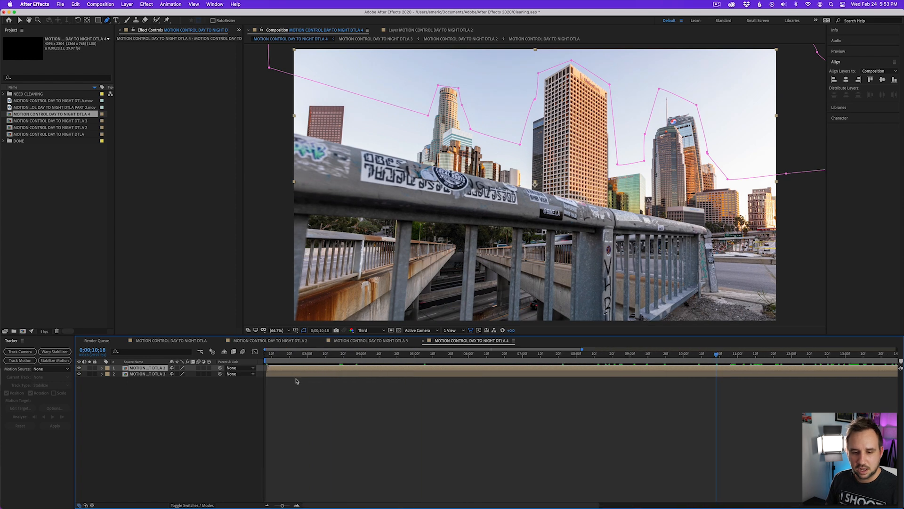
Start the work area at about 0;00;02;09 and trim the composition to it
key(minus)
click(267, 366)
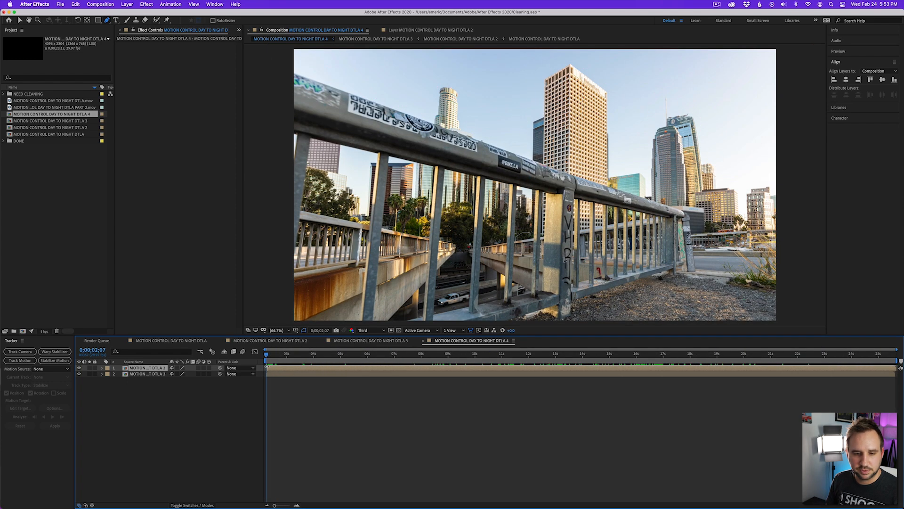
drag(267, 361, 268, 362)
right_click(270, 362)
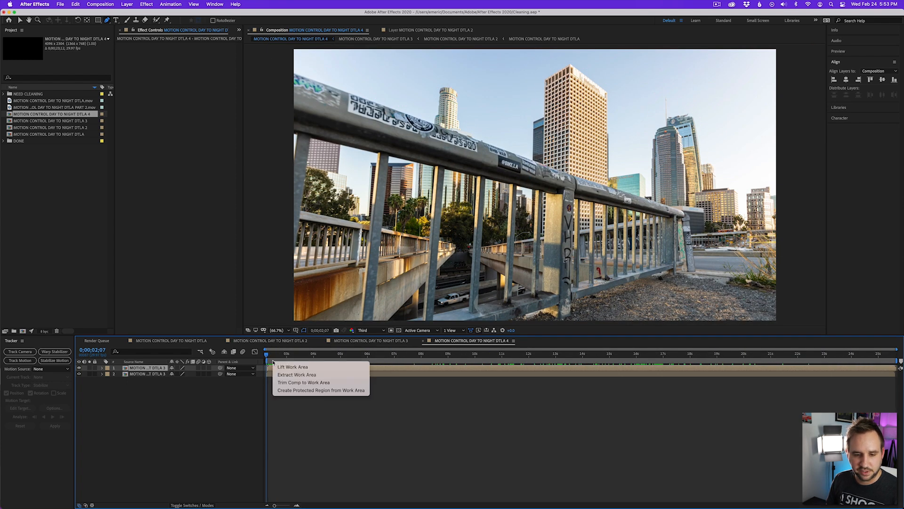
click(287, 382)
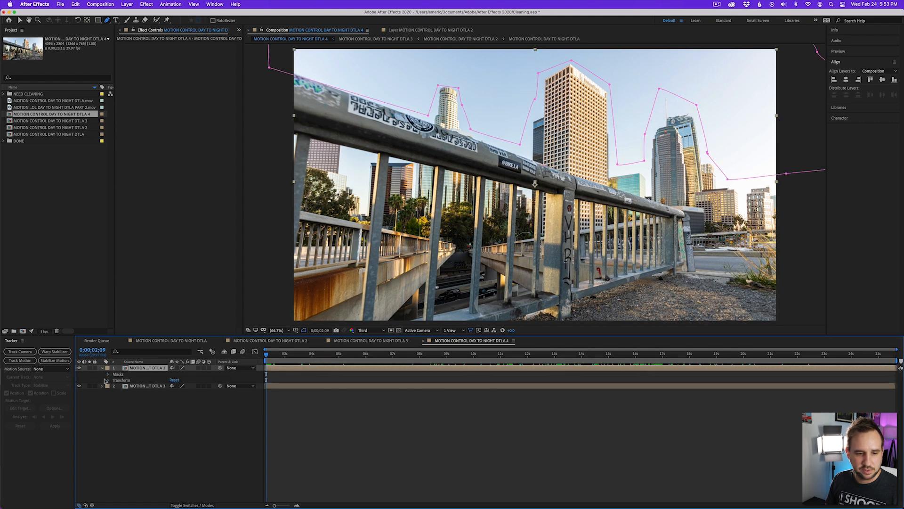
Enable Mask Path keyframing for Mask 1 on the top layer at 0;00;02;09
click(109, 375)
click(115, 380)
click(130, 381)
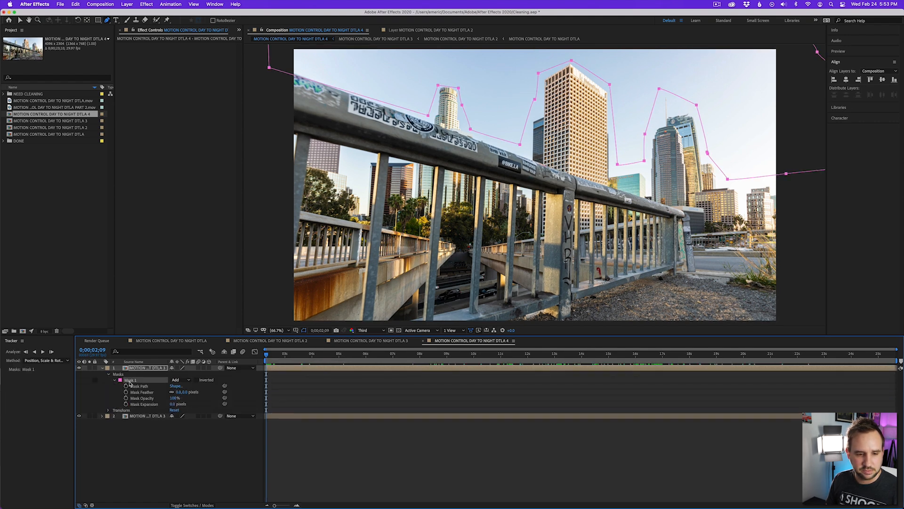
click(141, 387)
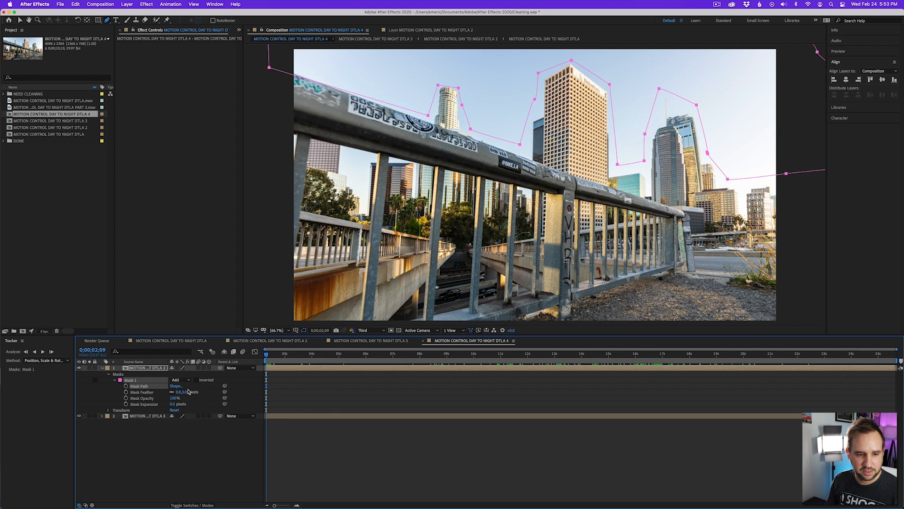
click(127, 386)
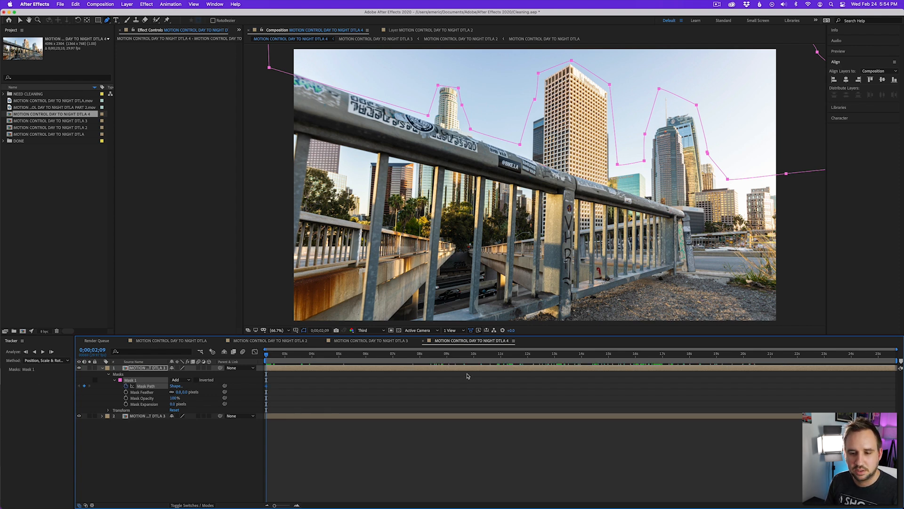
At 0;00;10;00, add mask points around the far-left building and lower the point beside the round tower to follow the skyline
click(473, 354)
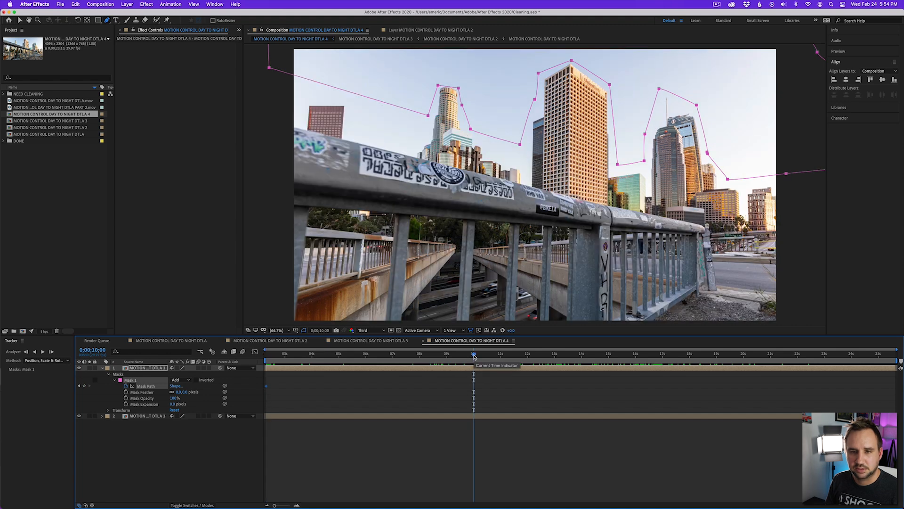
click(373, 100)
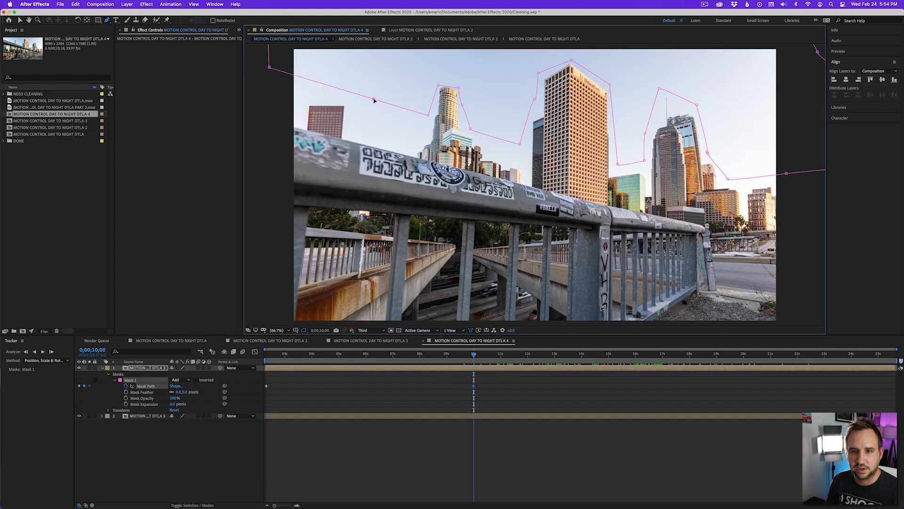
drag(373, 102, 356, 137)
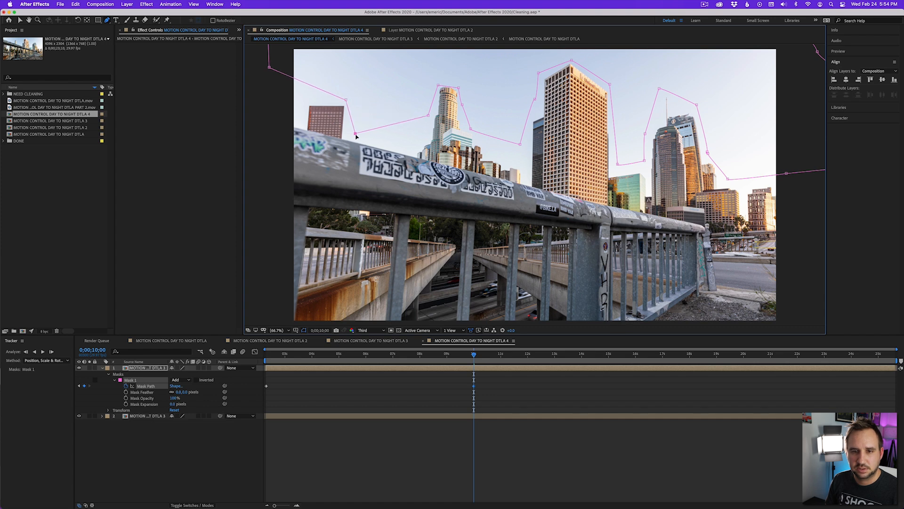
drag(429, 118, 422, 135)
key(comma)
key(comma)
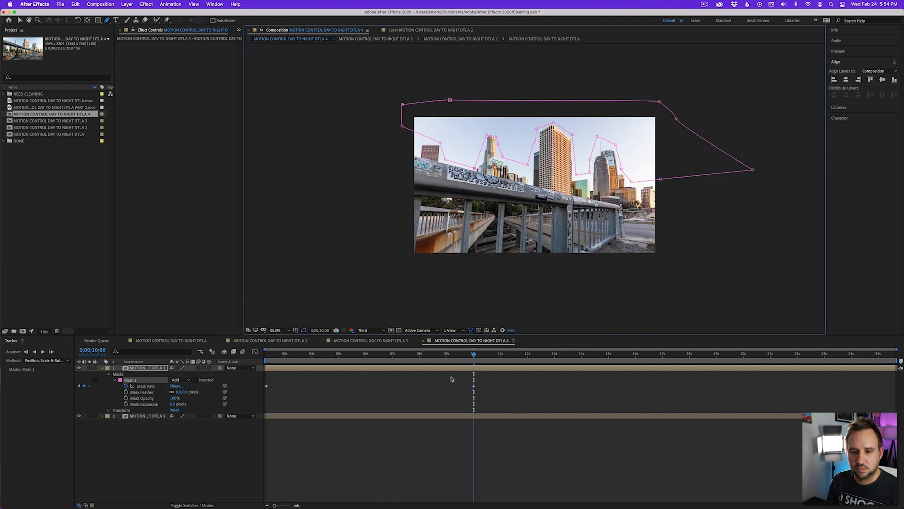
key(period)
key(period)
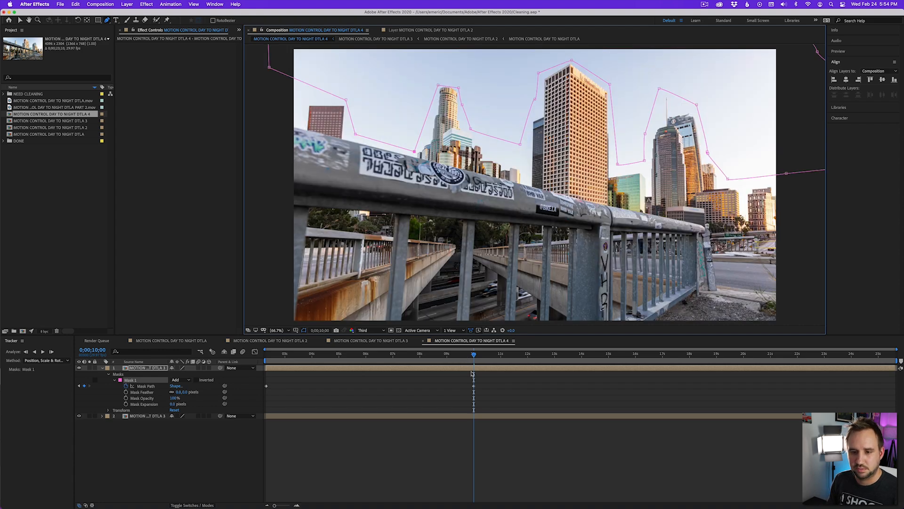
At 0;00;15;00, adjust the mask points at the roof of the tall central tower
drag(474, 355, 608, 353)
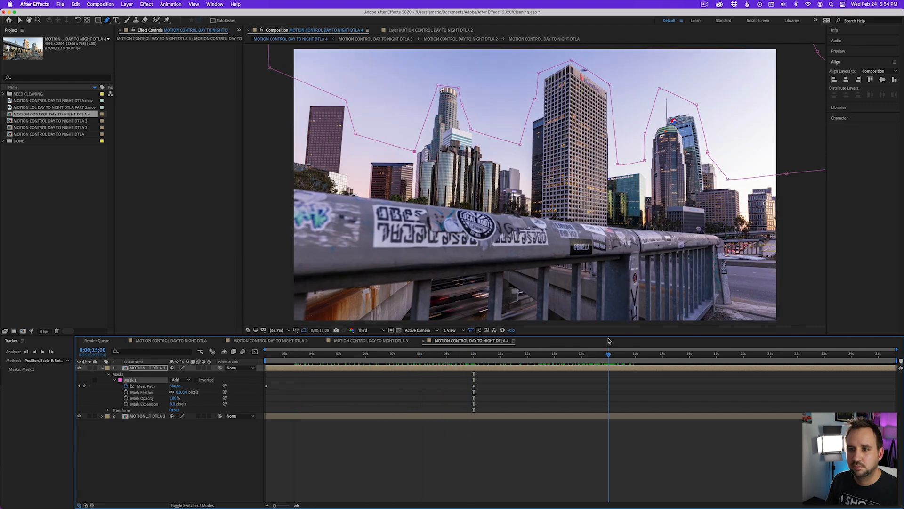
drag(610, 86, 610, 92)
drag(573, 63, 569, 61)
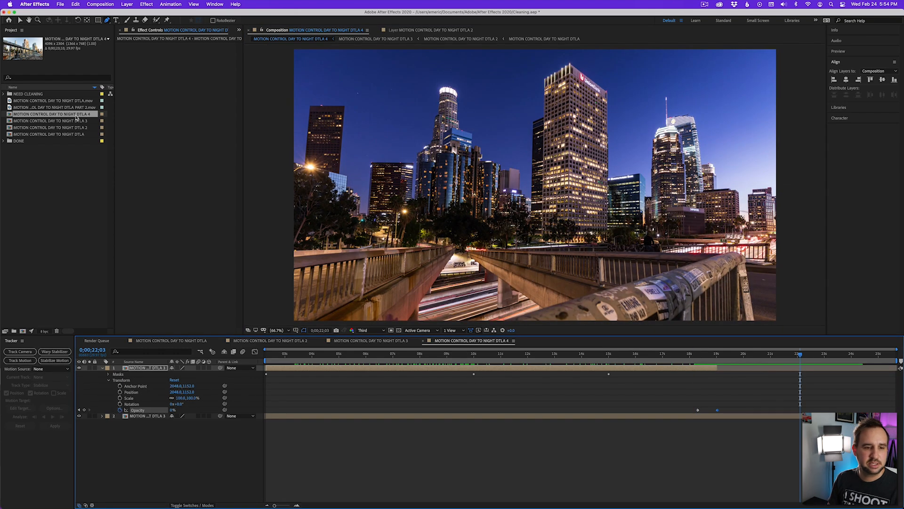
Nest the fourth composition in a new composition and, at 0;00;25;10, apply Neat Video's Reduce Noise v5 to its layer
click(32, 331)
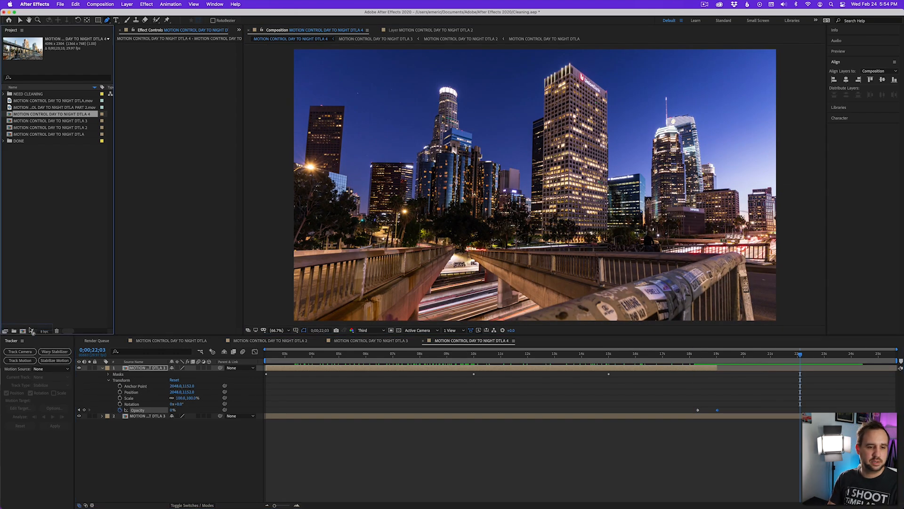
click(32, 331)
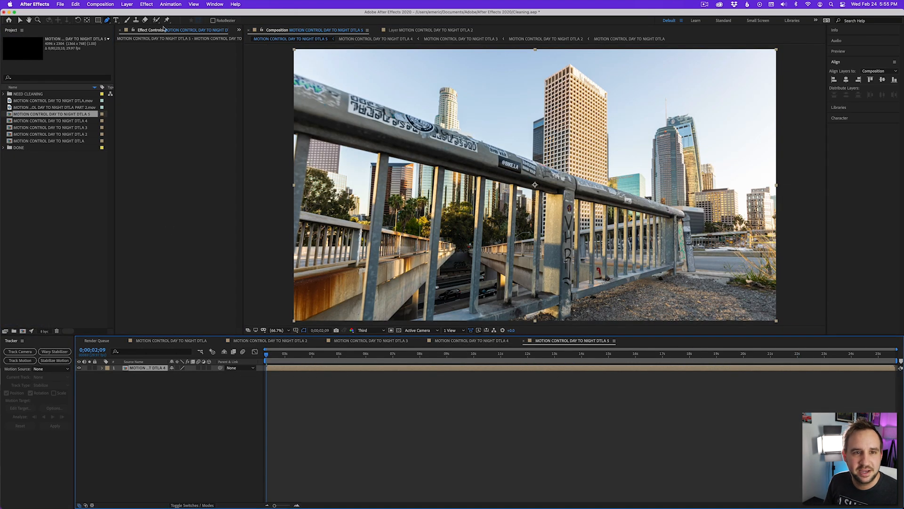
key(super+5)
click(885, 358)
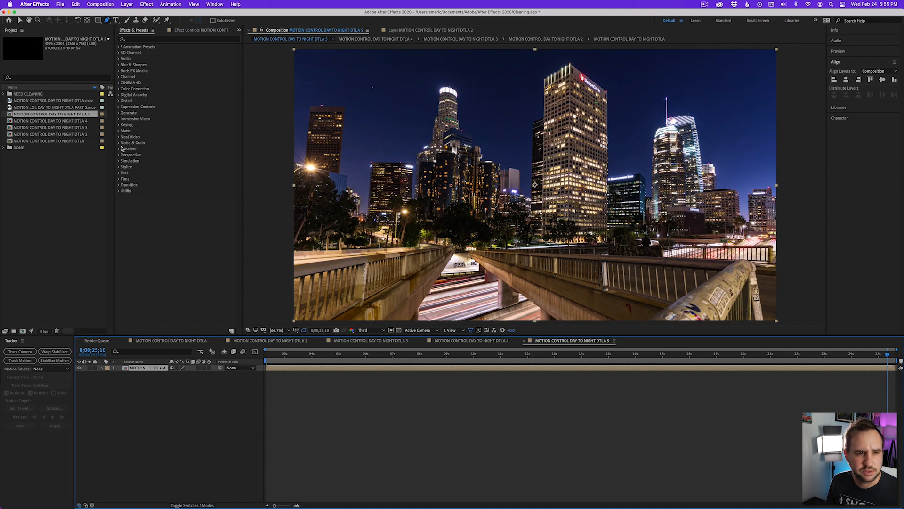
click(119, 137)
double_click(149, 144)
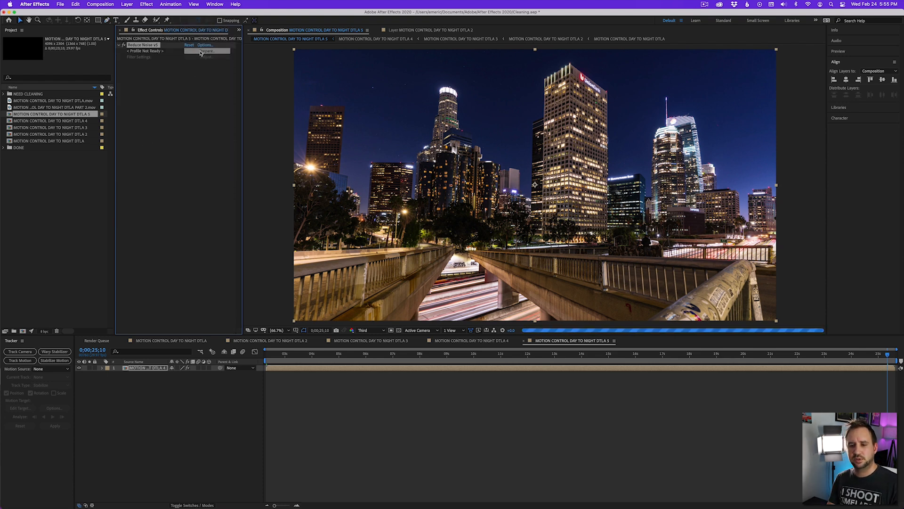
With the viewer at Full resolution, build a Reduce Noise profile from the sky at the frame's upper left and lower its noise level
click(200, 51)
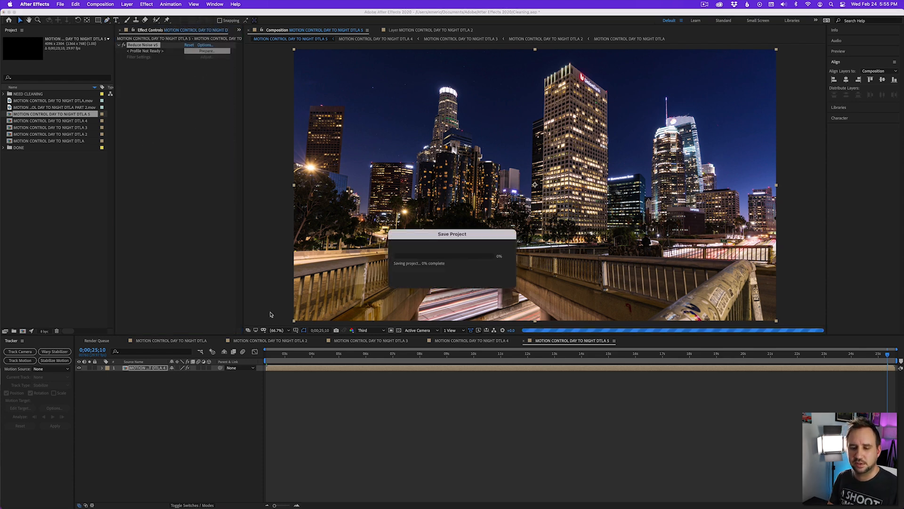
click(367, 332)
click(365, 345)
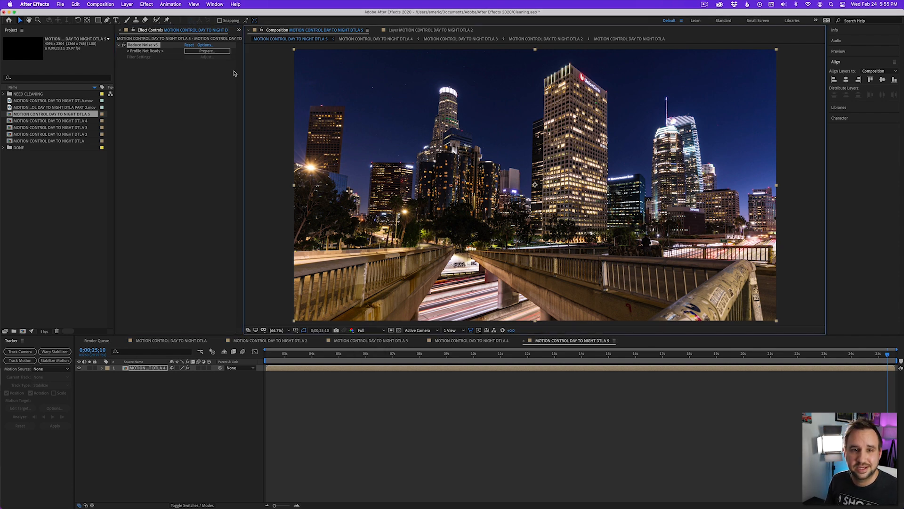
drag(244, 110, 272, 128)
click(242, 97)
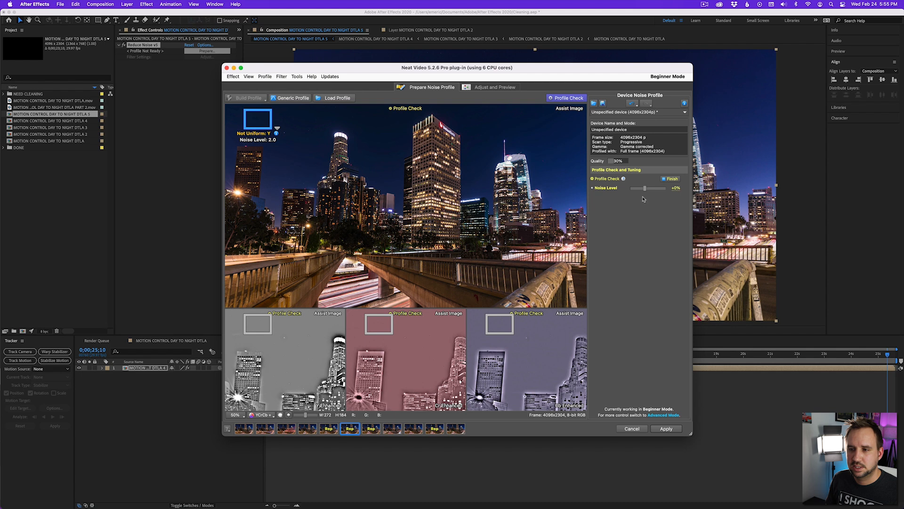
drag(645, 191, 643, 191)
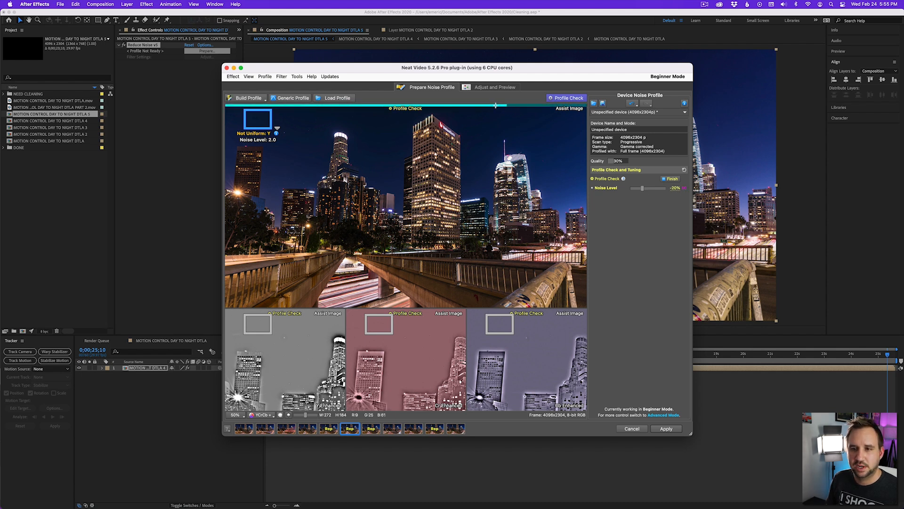
Enable sharpening in the spatial filter with Fine 45%, Medium 30% and Large 20%, and apply the Neat Video settings
click(490, 88)
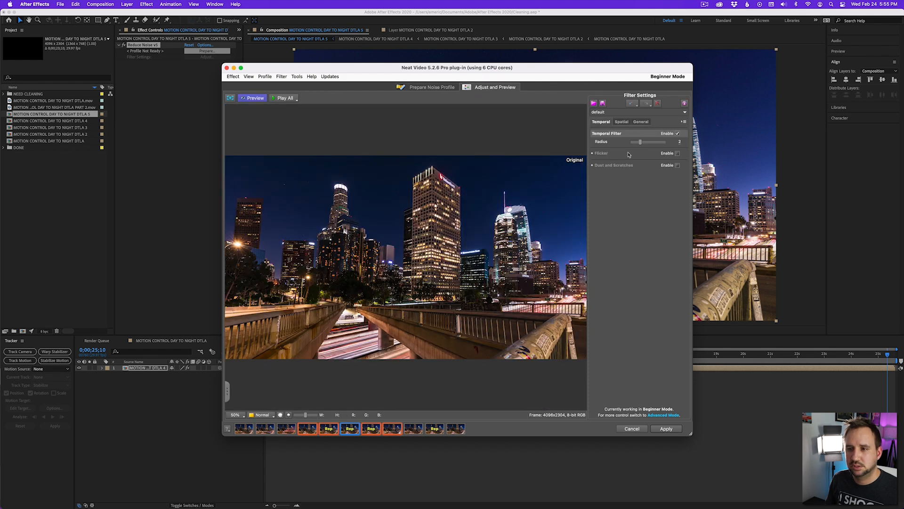
click(622, 122)
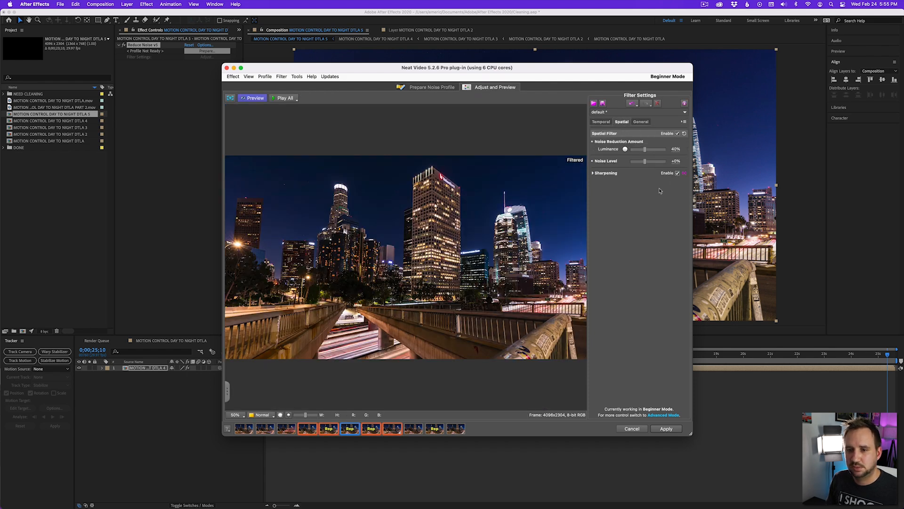
click(595, 173)
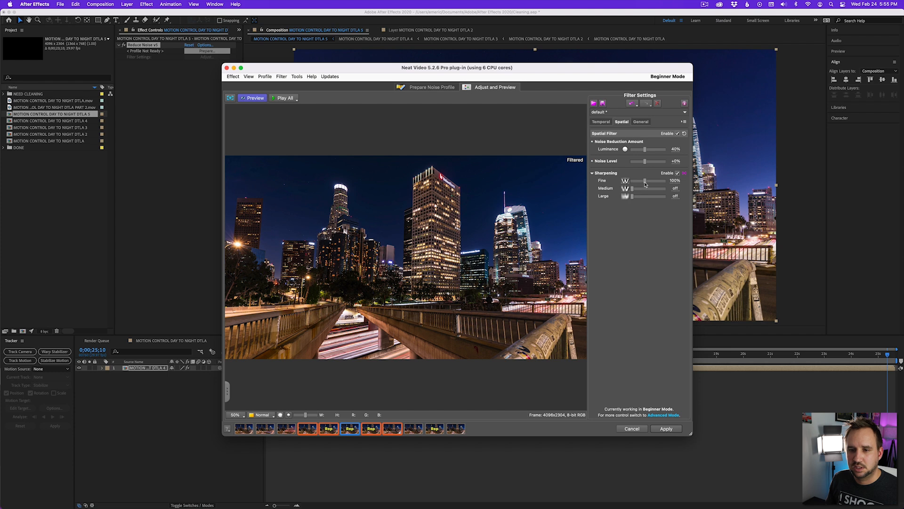
drag(645, 184, 641, 184)
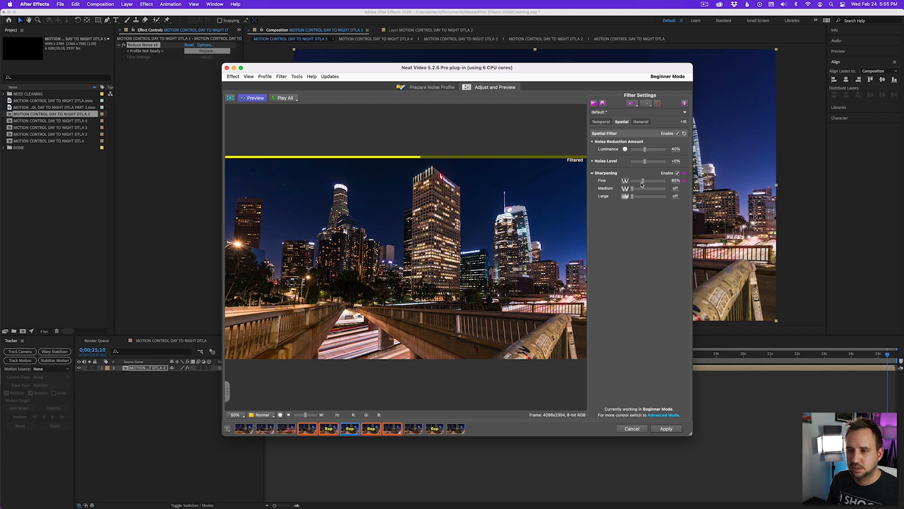
drag(634, 189, 637, 188)
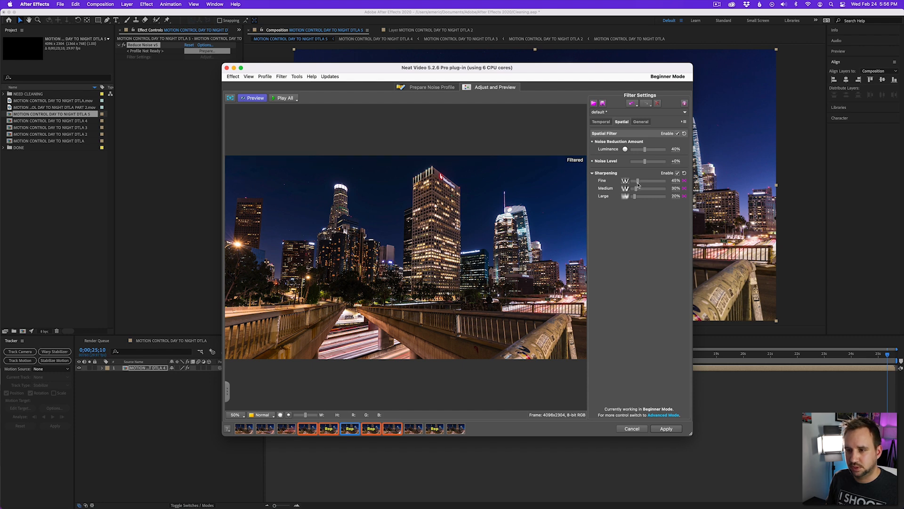
key(Return)
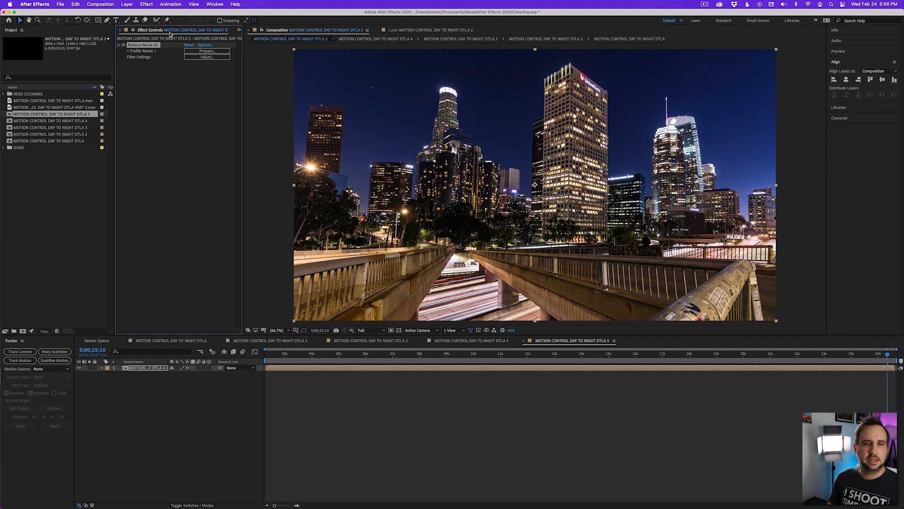
Add Digital Anarchy's Flicker Free effect to the nested layer
key(super+5)
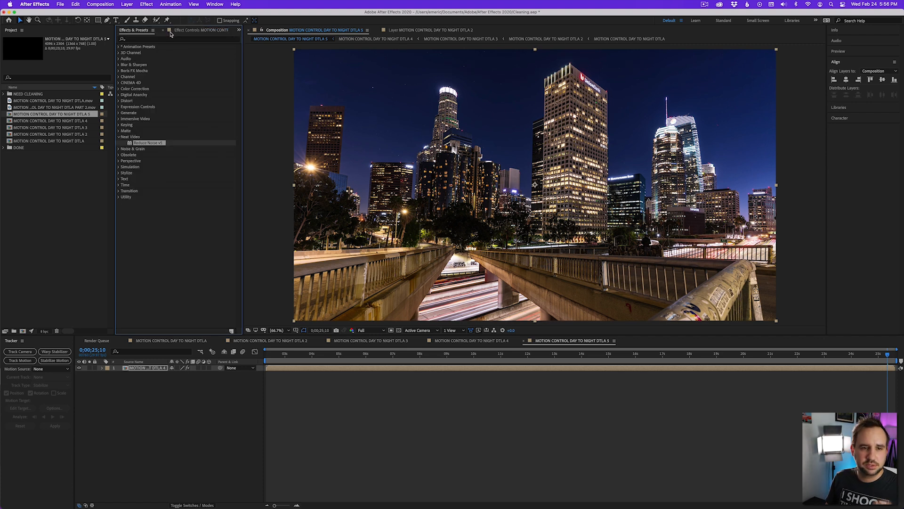
click(119, 95)
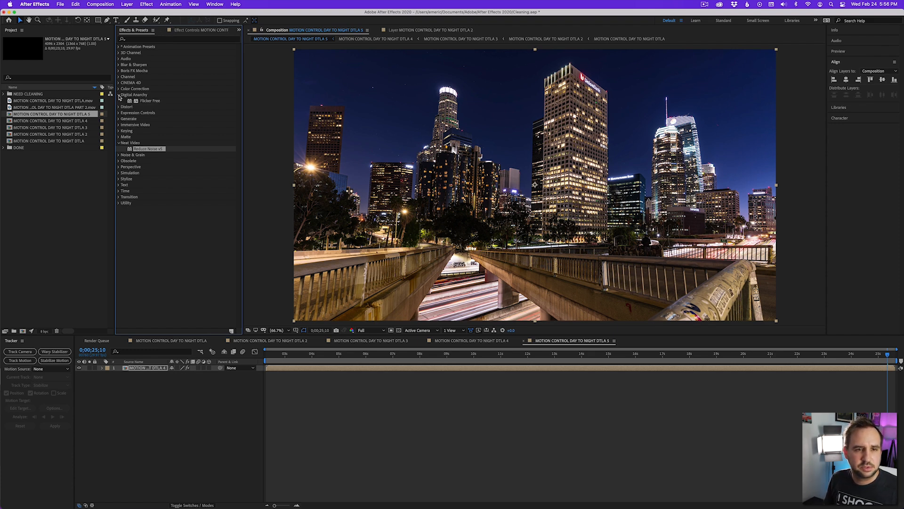
double_click(155, 102)
Return to the composition's start at 0;00;02;09, disable the Reduce Noise effect and save the project
drag(278, 355, 252, 361)
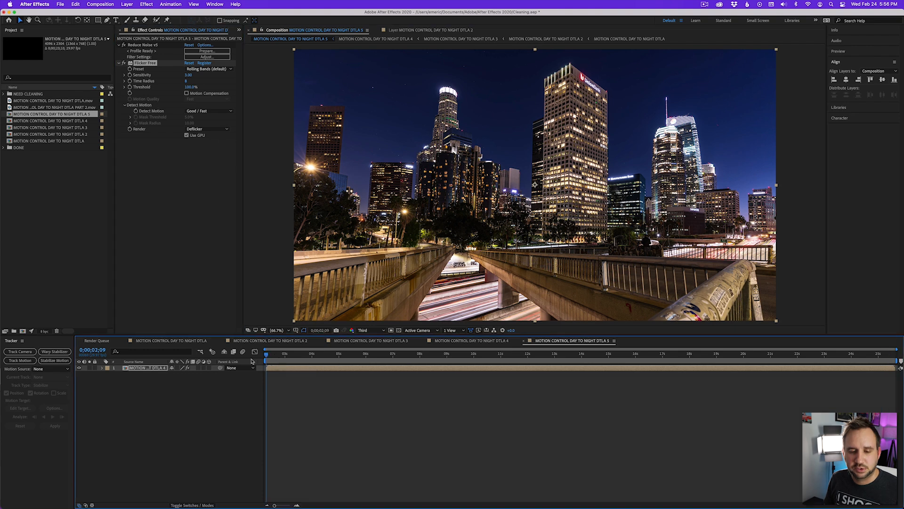
click(124, 45)
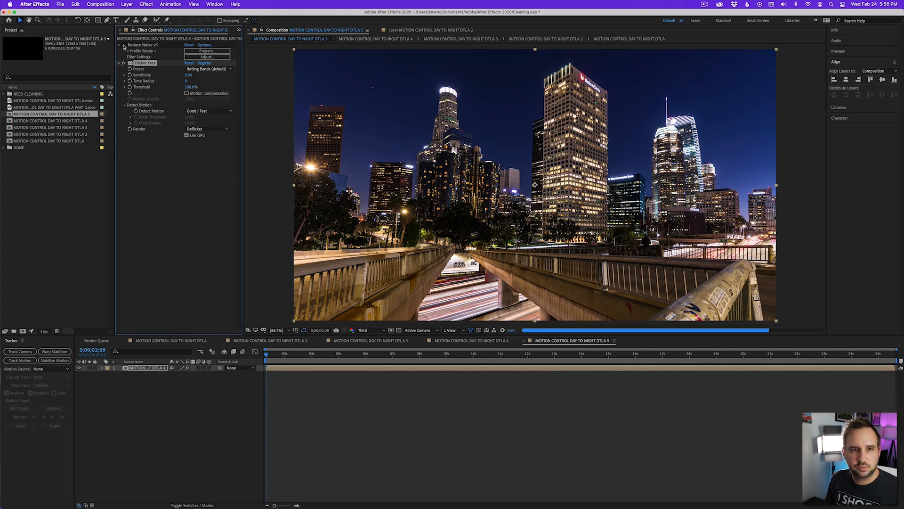
key(super+s)
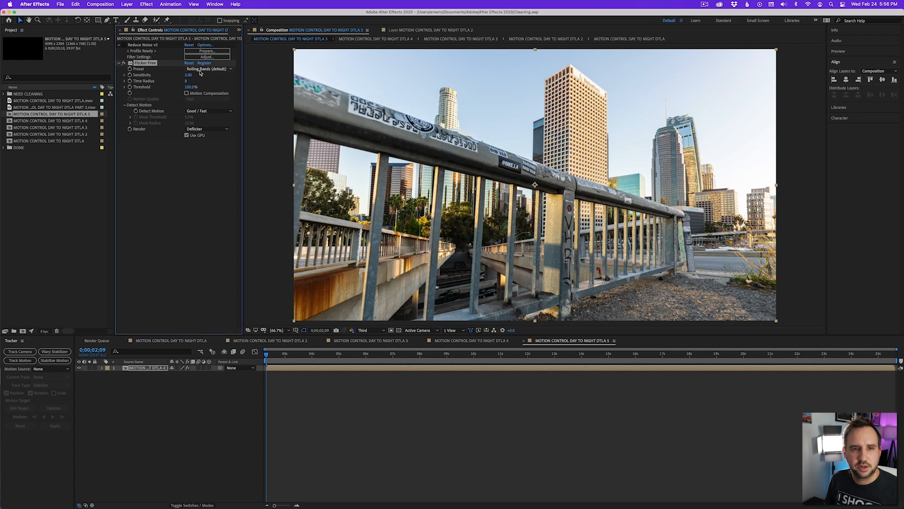
Set the Flicker Free effect's Time Radius to 4, Sensitivity to about 7.12 and Threshold to about 57.7%
click(125, 87)
click(125, 81)
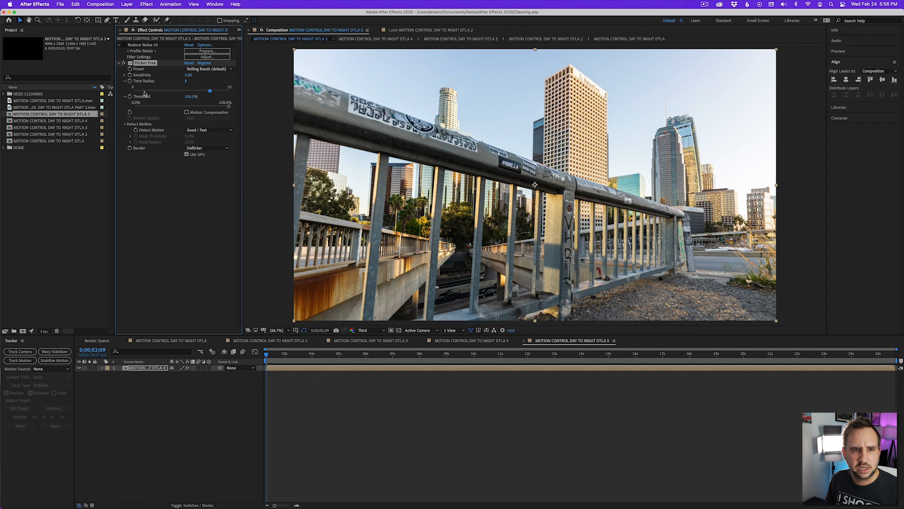
drag(210, 91, 173, 91)
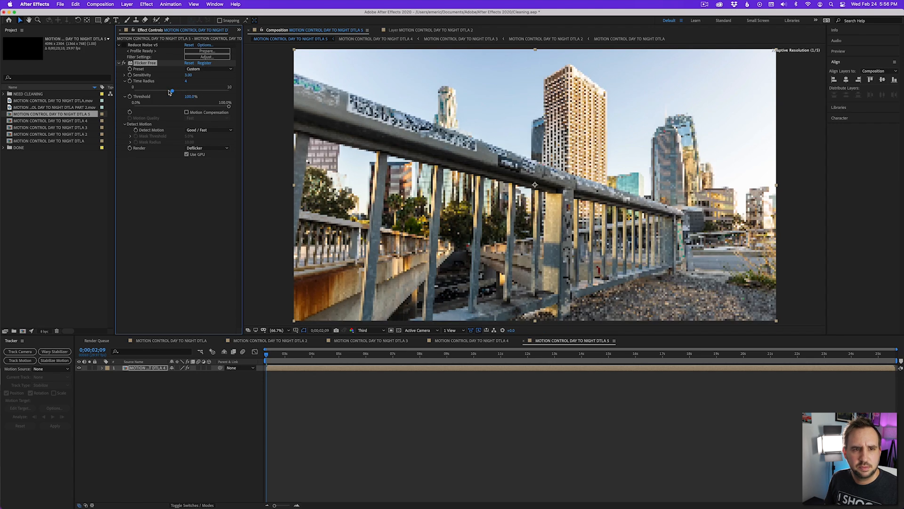
click(125, 75)
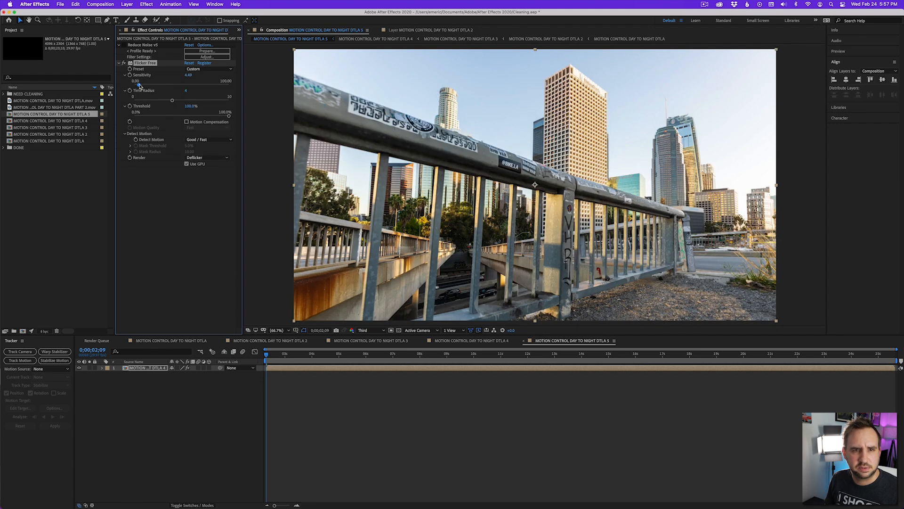
drag(139, 85, 141, 86)
drag(204, 117, 189, 117)
Preview the deflickered timelapse from the composition's start and scrub through its daytime part to check for remaining flicker
click(264, 359)
key(space)
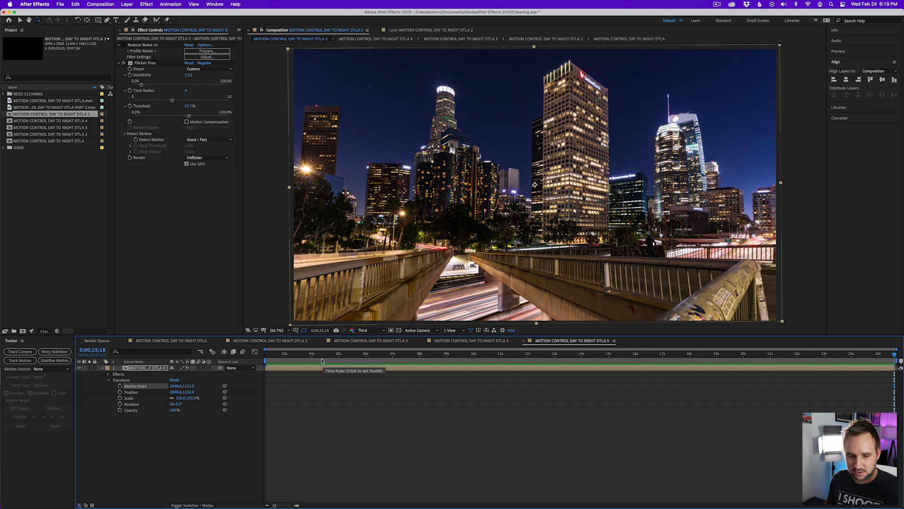
click(271, 356)
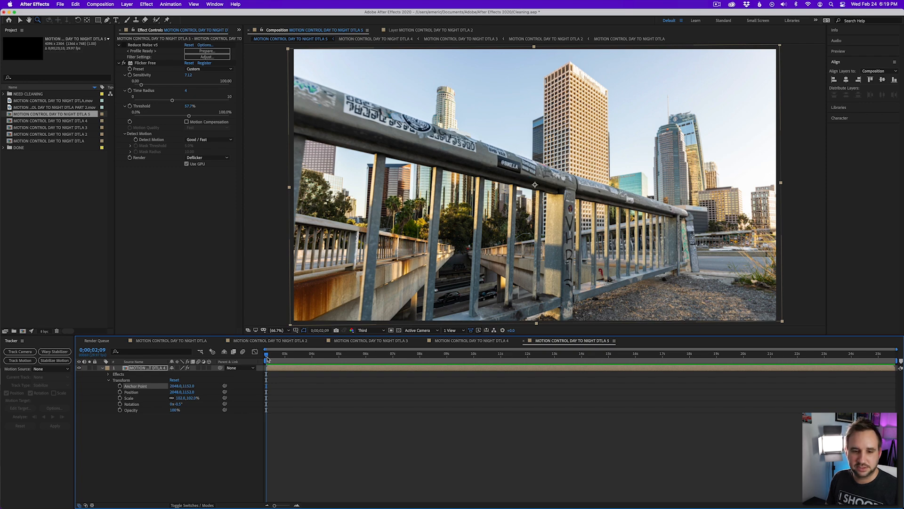
key(space)
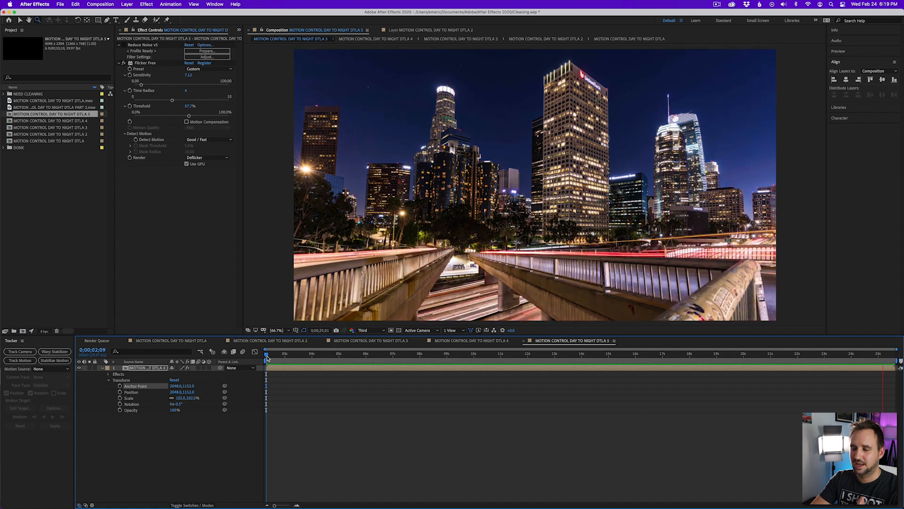
drag(296, 354, 429, 330)
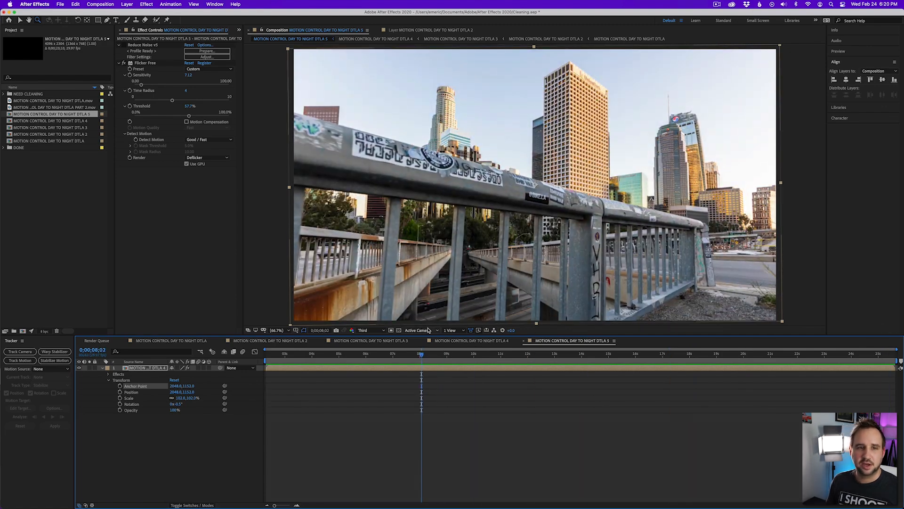
Re-enable the Reduce Noise effect and add the MOTION CONTROL DAY TO NIGHT DTLA 5 composition to the render queue
click(125, 47)
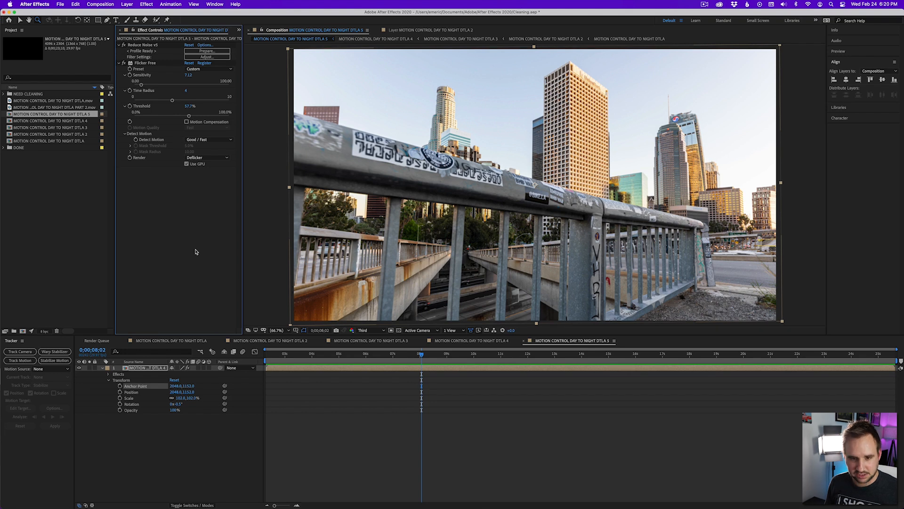
key(super+m)
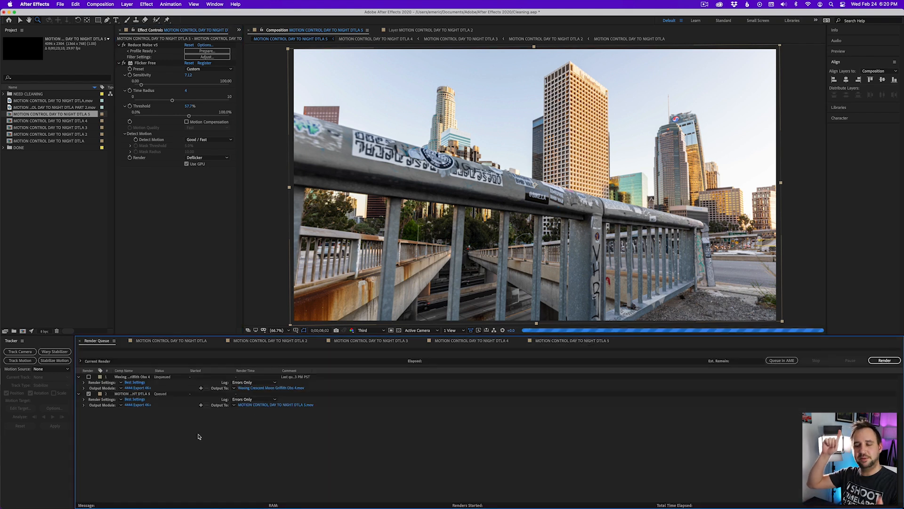